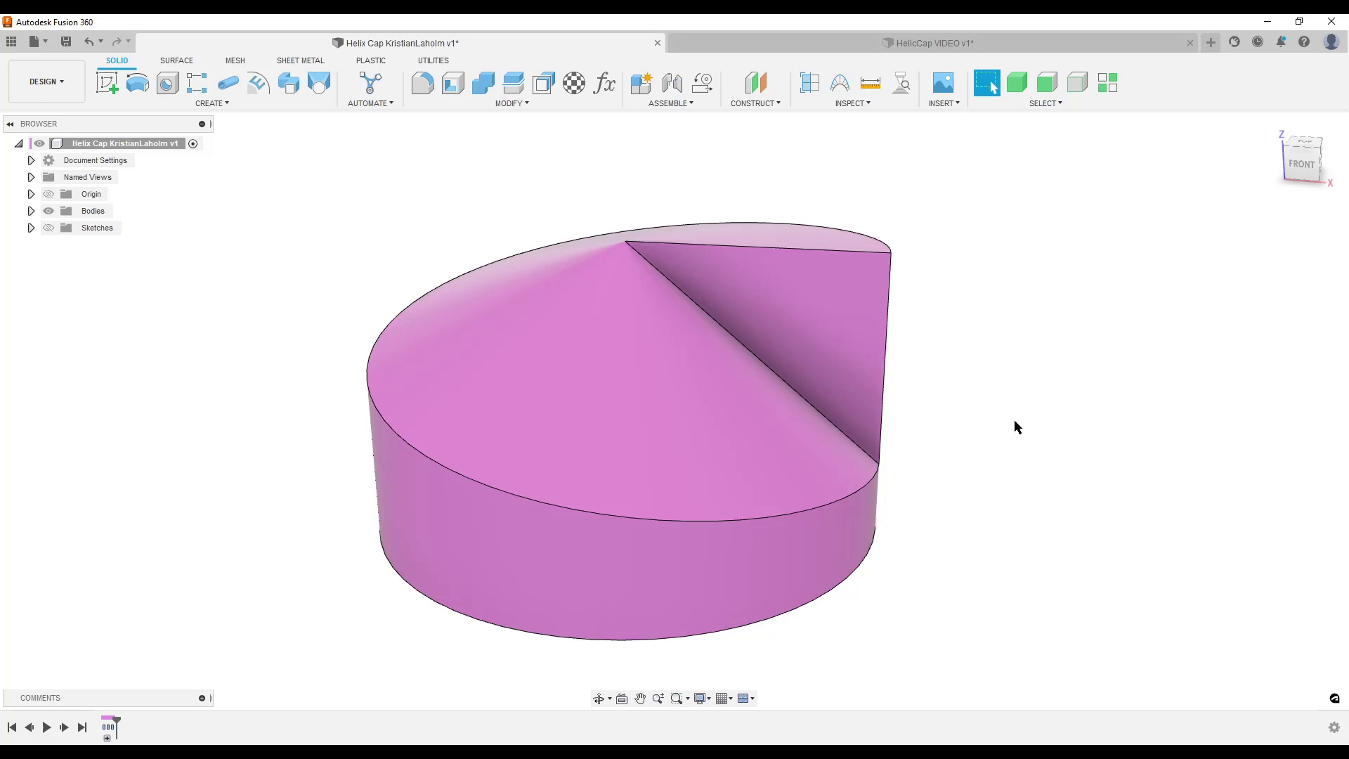
- Orbit the helix cap side-on and select its outer side face and slanted flat face
middle_click_drag(1031, 535, 990, 492, "shift")
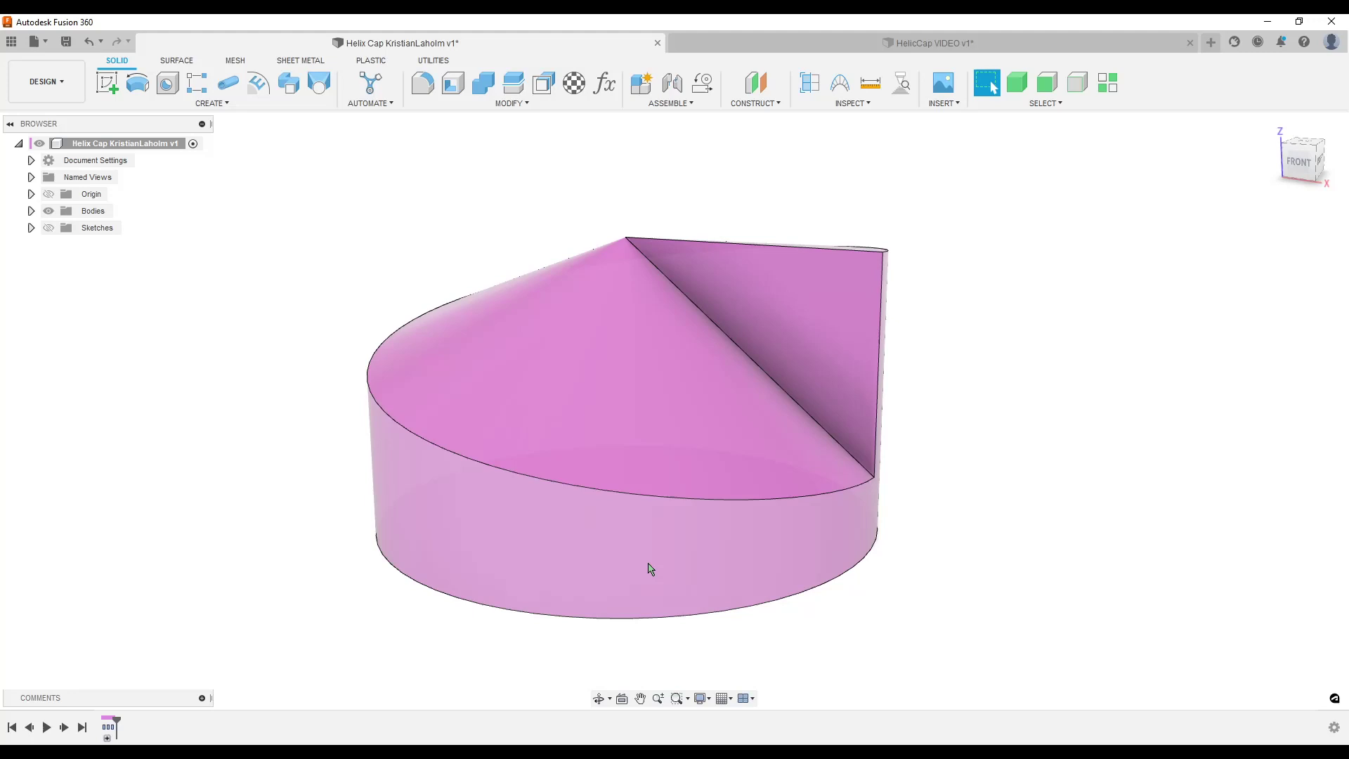
left_click(647, 566)
left_click(1091, 427)
middle_click_drag(1091, 432, 1078, 445, "shift")
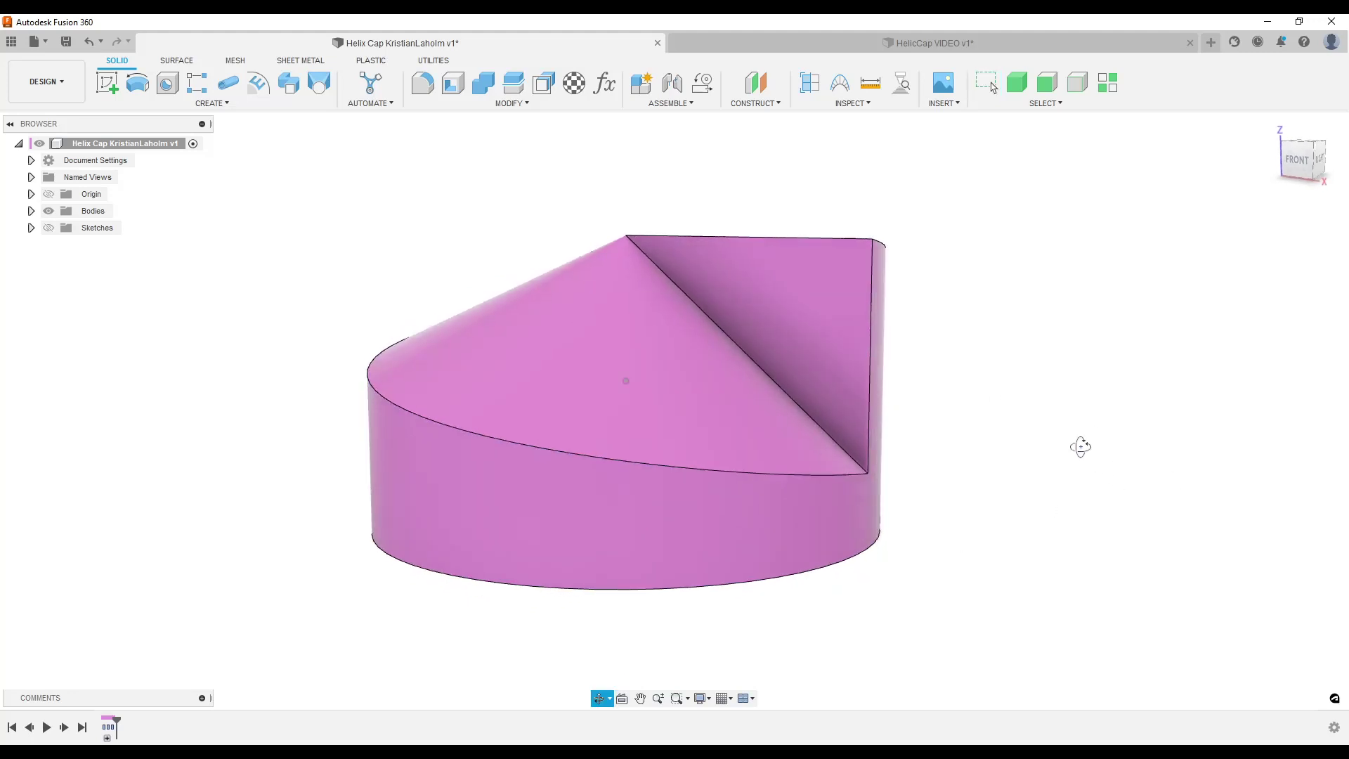
left_click(777, 304)
left_click(1108, 507)
- Check the cap's bottom face from underneath, then orbit back to examine the conical top face
middle_click_drag(1108, 502, 855, 449, "shift")
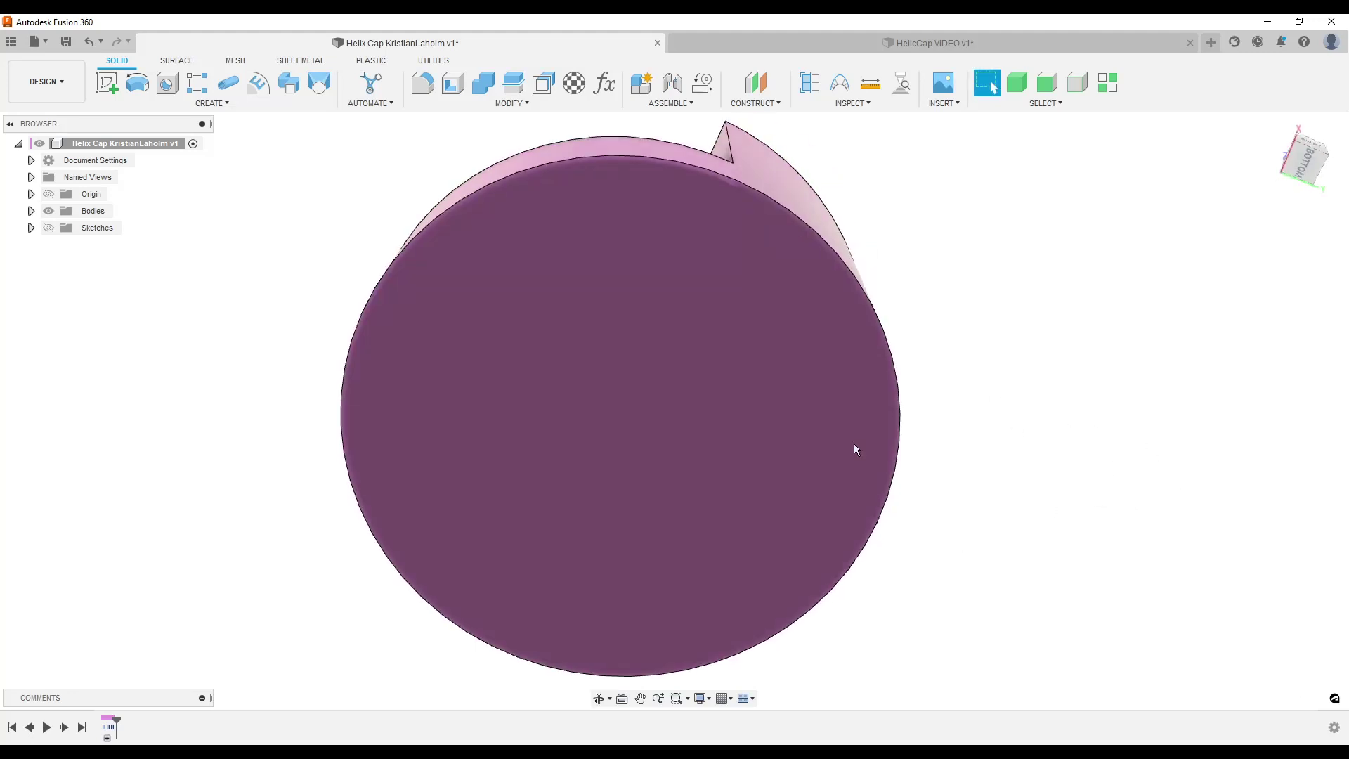
left_click(855, 449)
left_click(1071, 358)
middle_click_drag(1068, 359, 680, 386, "shift")
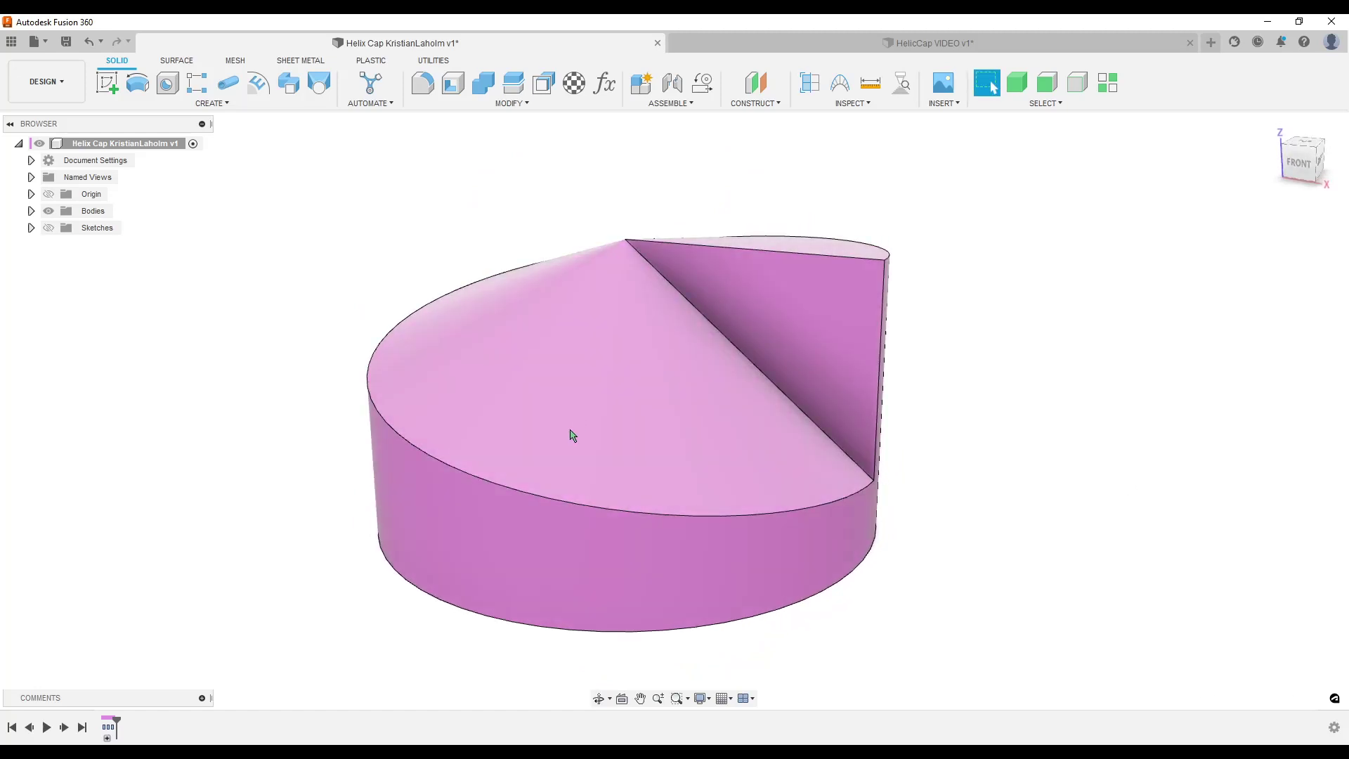
left_click(573, 435)
middle_click_drag(921, 464, 1099, 422, "shift")
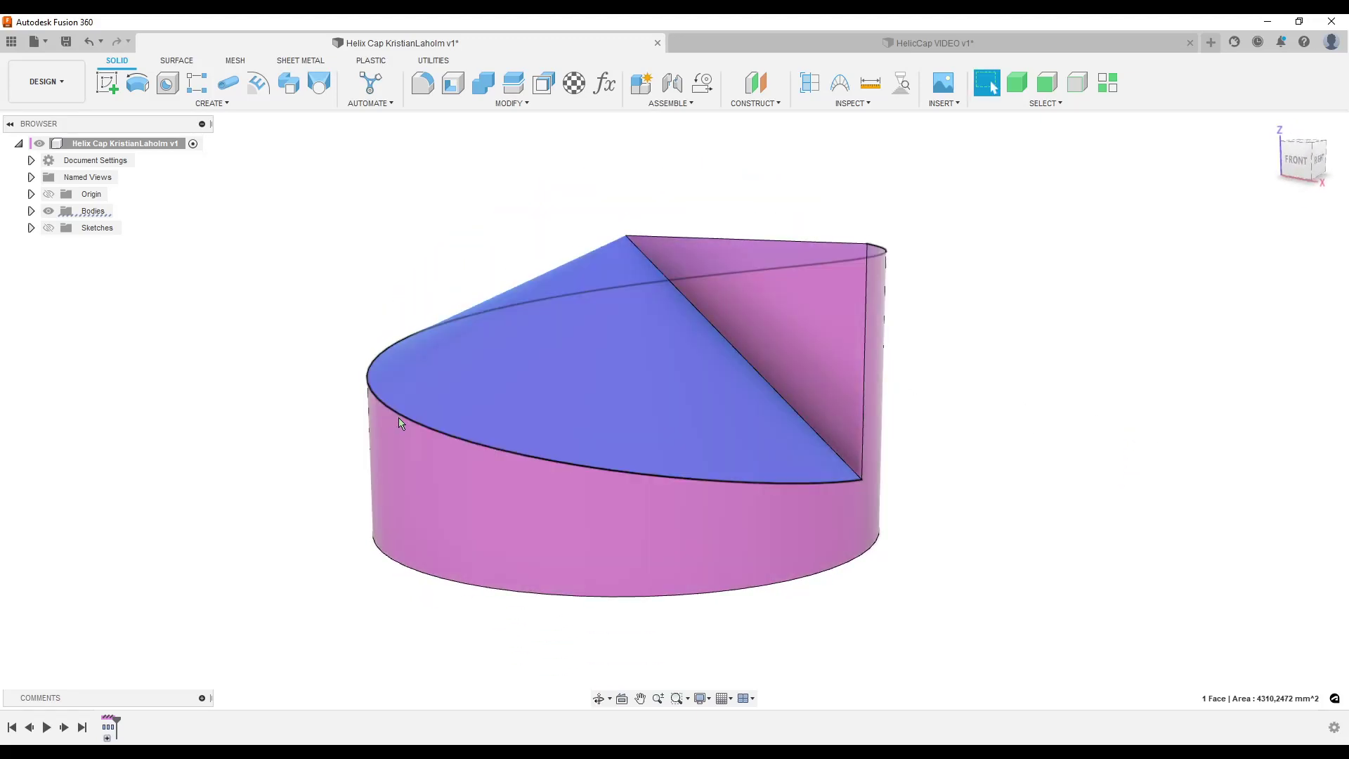
left_click(1148, 368)
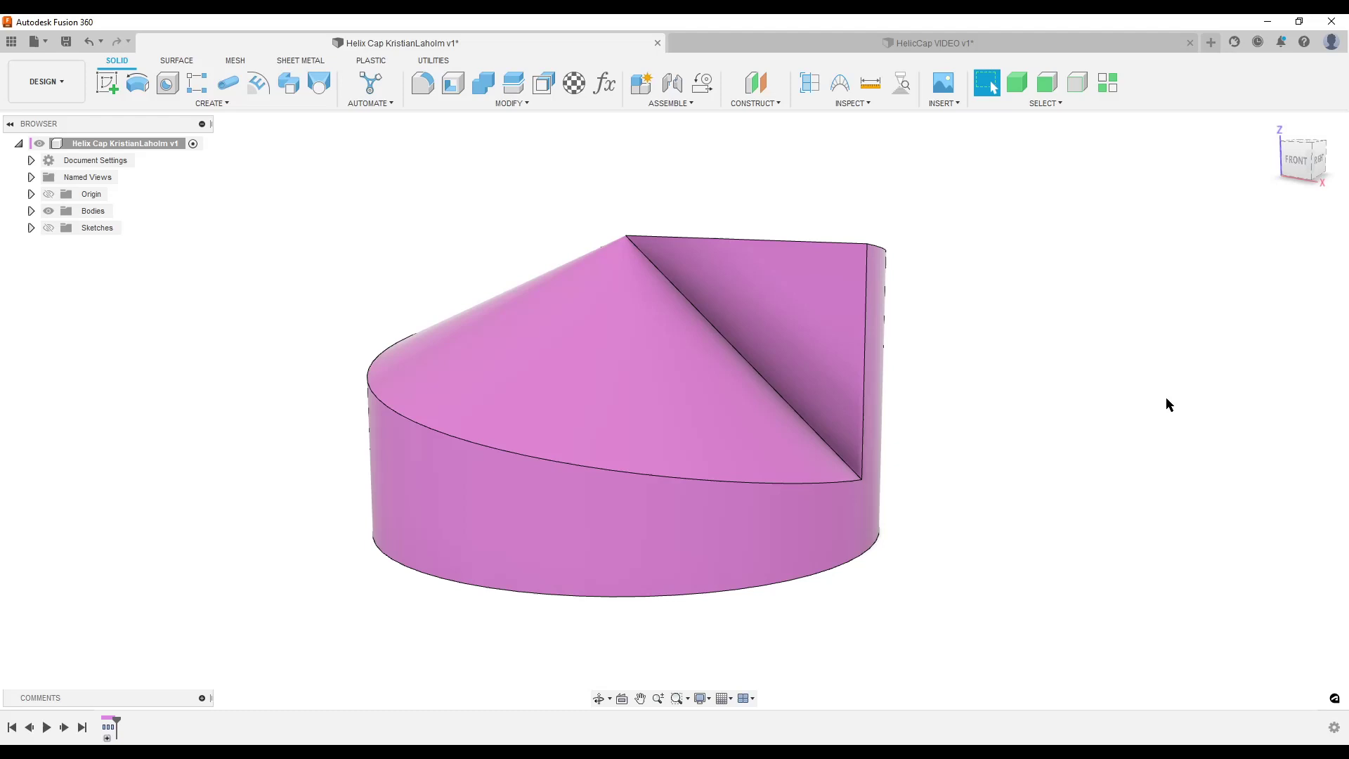
middle_click_drag(1165, 398, 1095, 439, "shift")
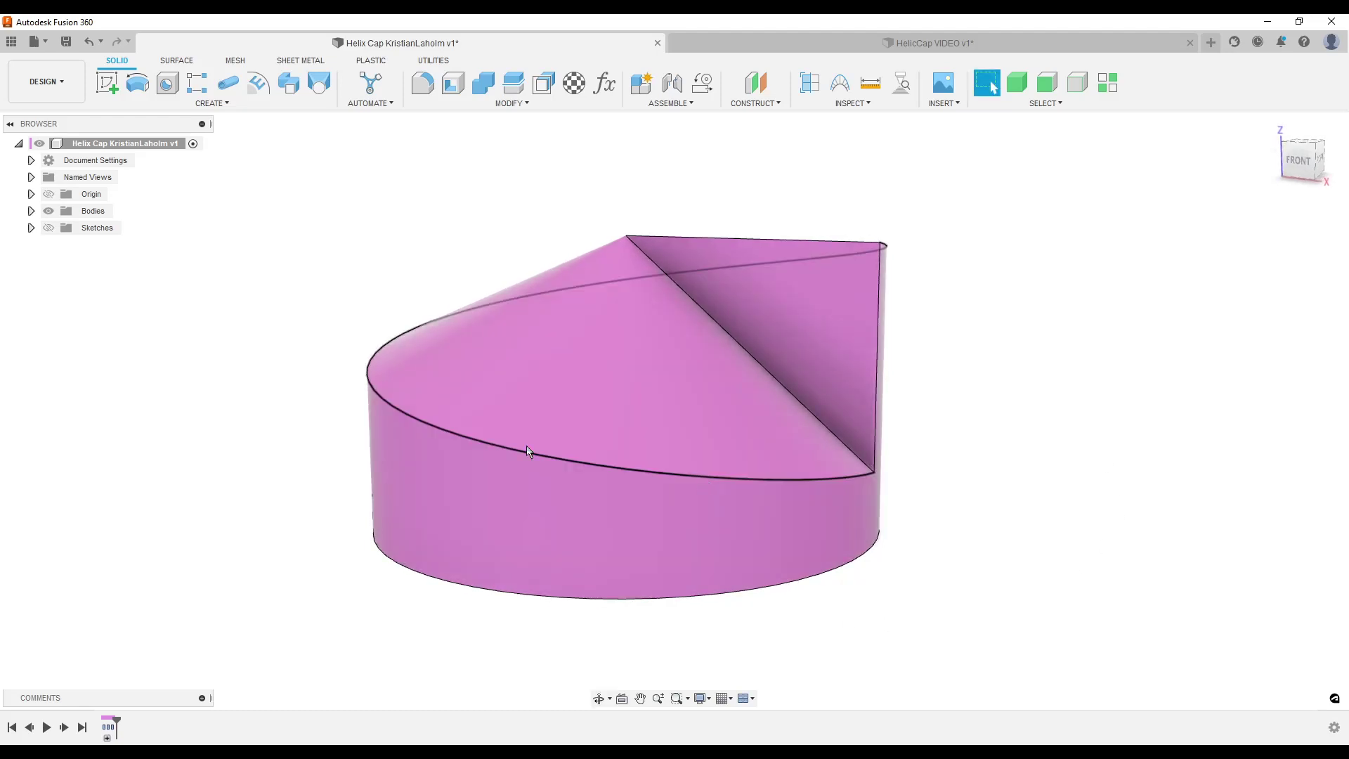
left_click(169, 62)
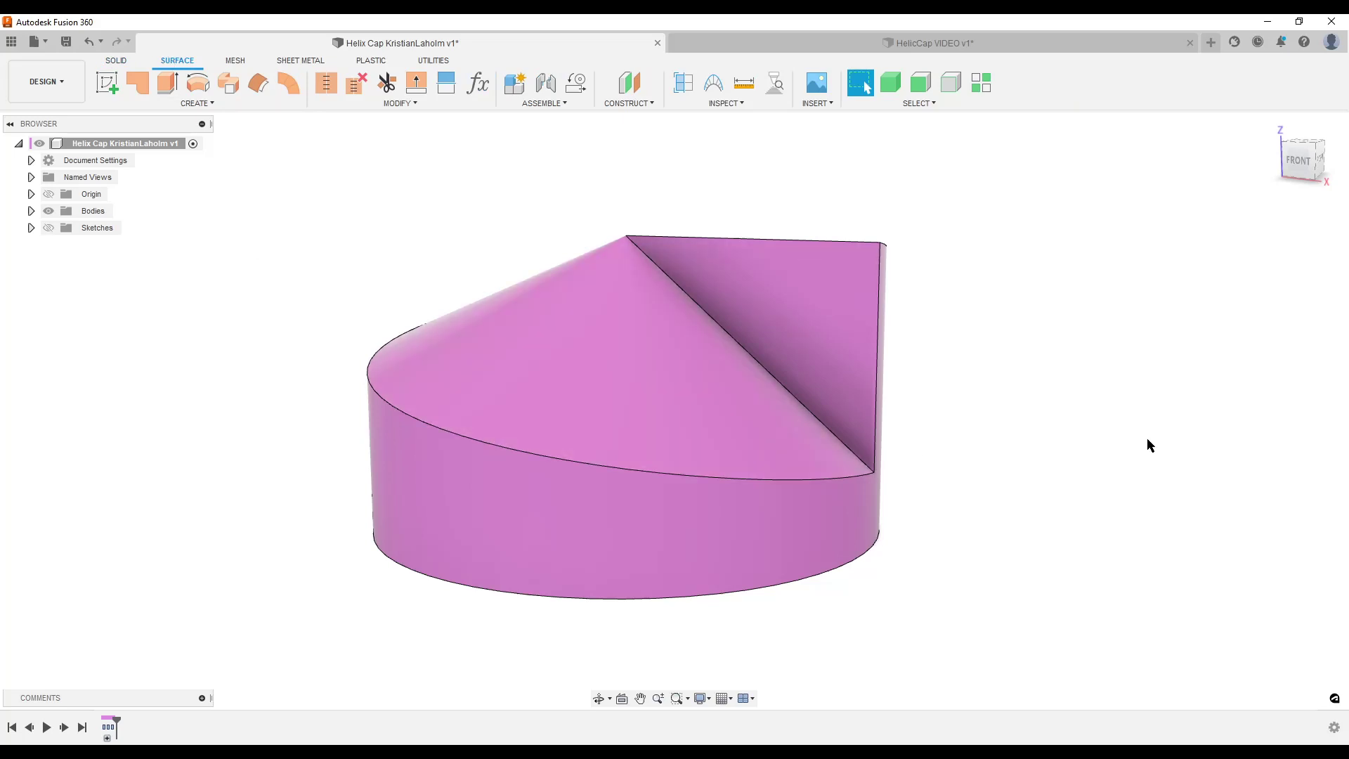
left_click(526, 303)
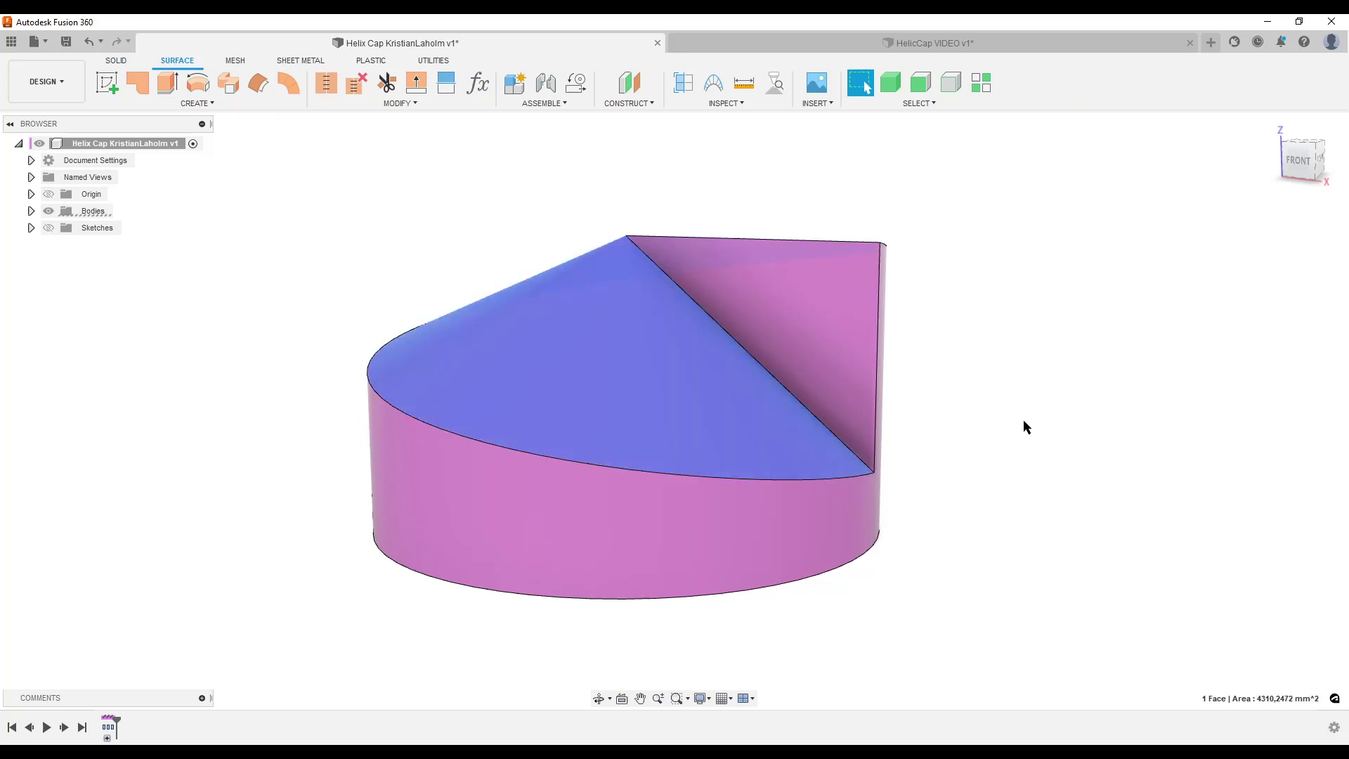
middle_click_drag(1023, 426, 1077, 473, "shift")
middle_click_drag(1033, 376, 827, 533, "shift")
left_click(1085, 483)
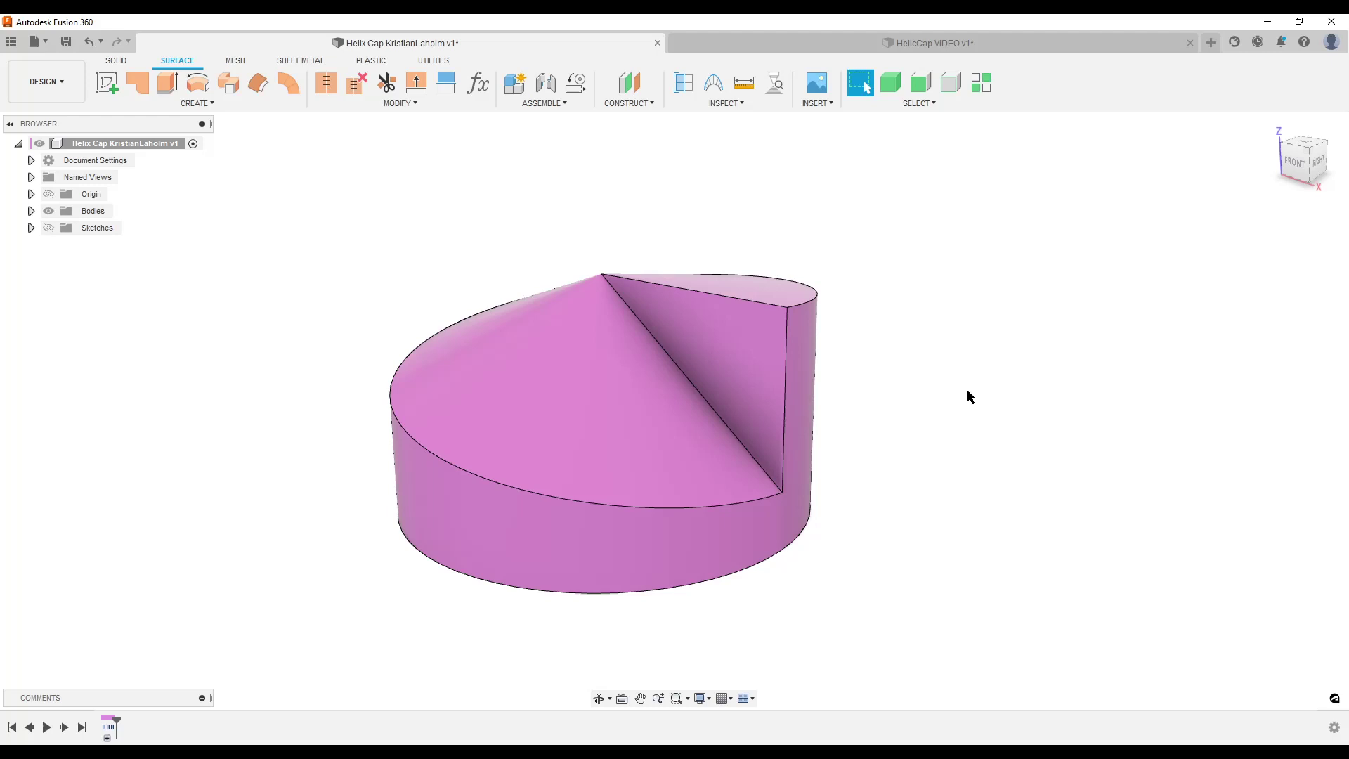
middle_click_drag(950, 457, 1005, 452, "shift")
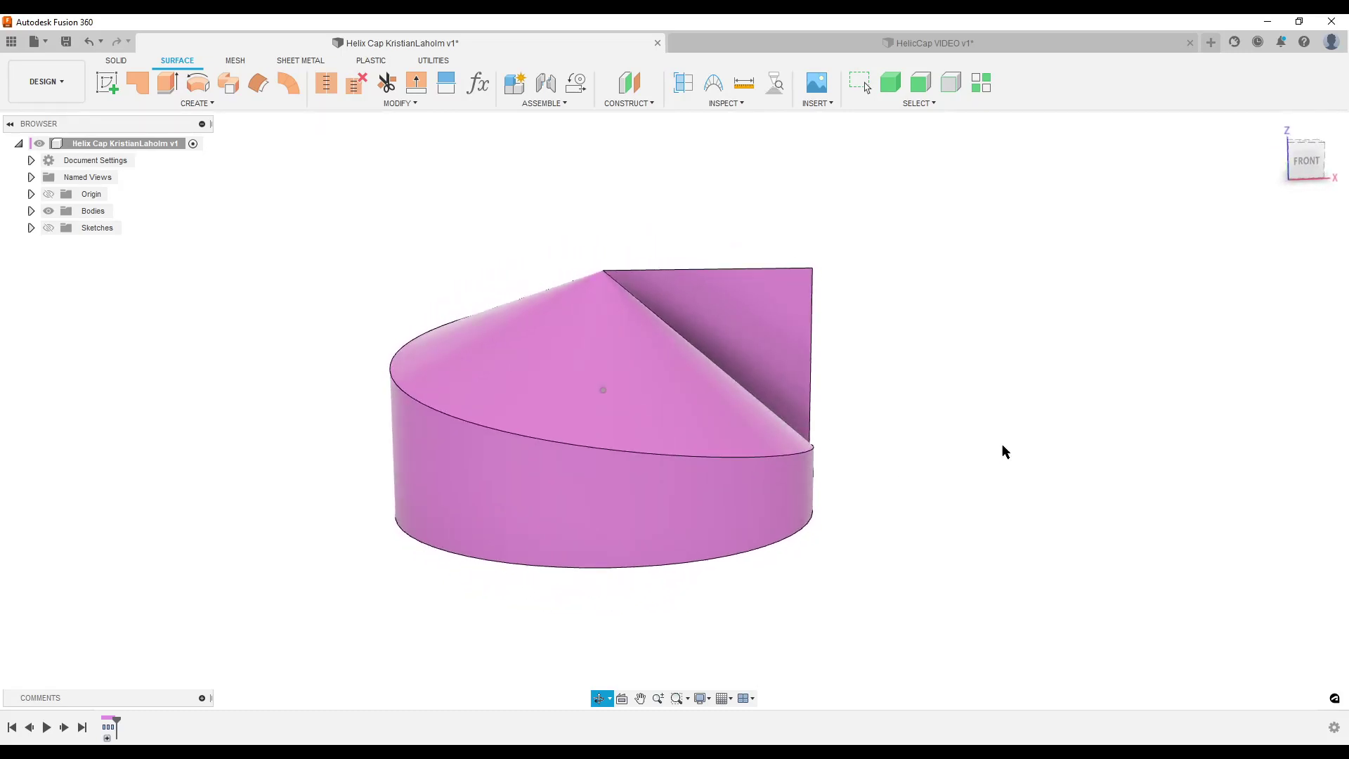
- View the cap from the FRONT and check its corner point and upper-right flat face
left_click(1298, 161)
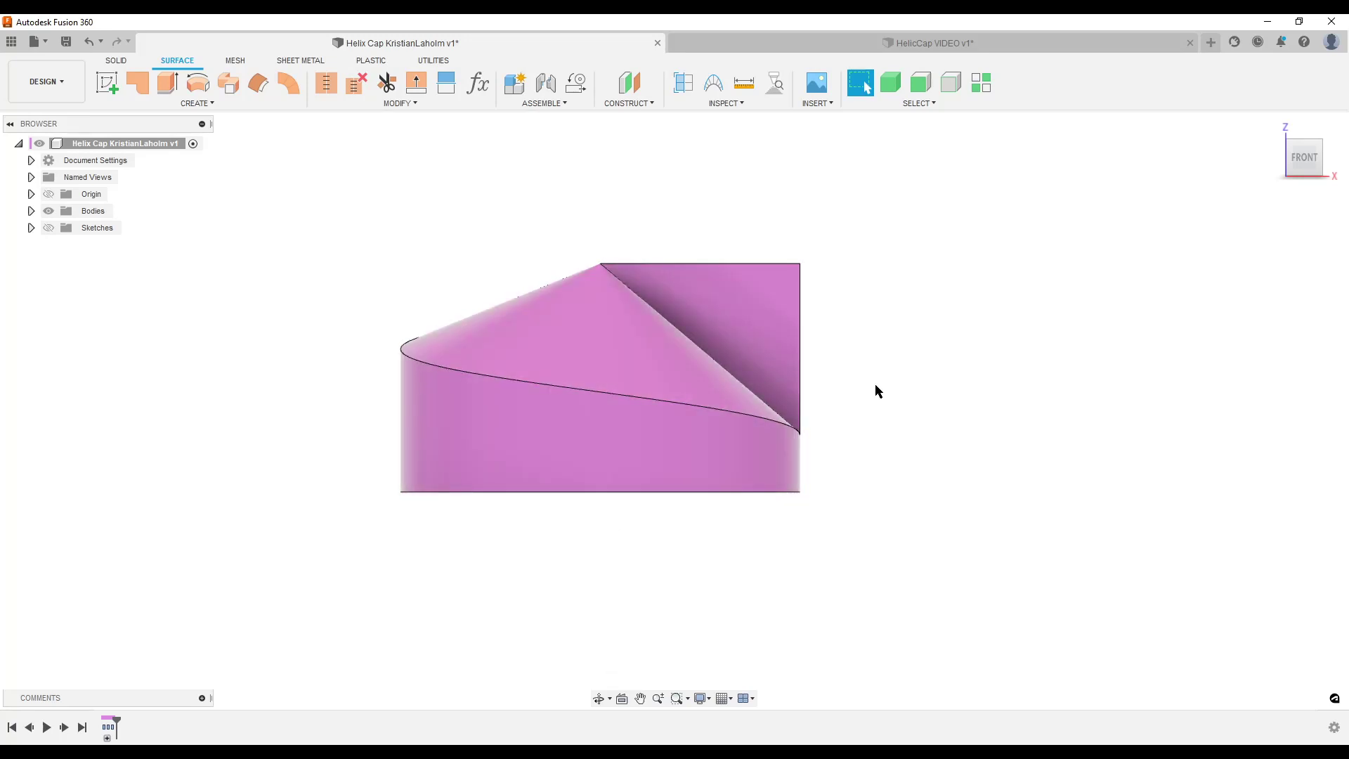
left_click(800, 435)
left_click(1008, 402)
left_click(717, 330)
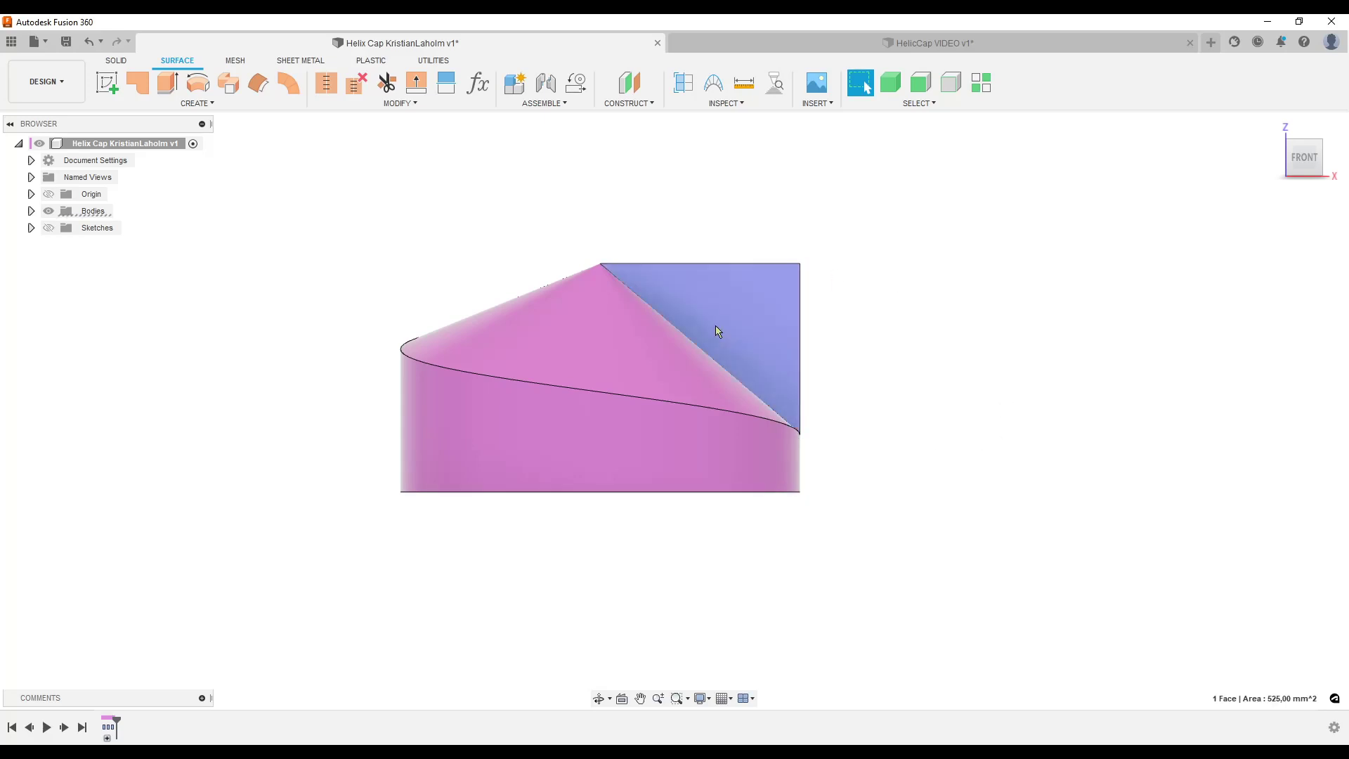
left_click(1093, 341)
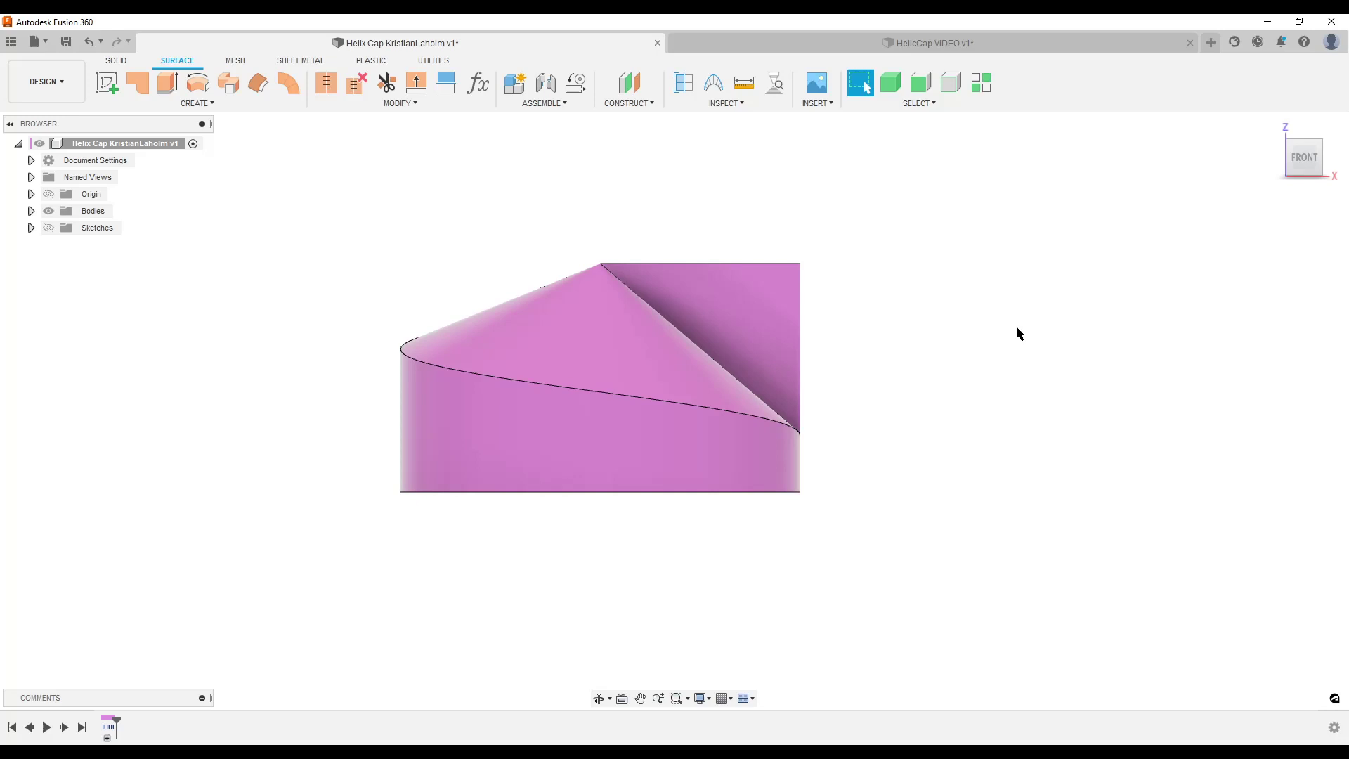
- Start Sketch2 on the XZ front plane in the HelicCap VIDEO design
left_click(920, 43)
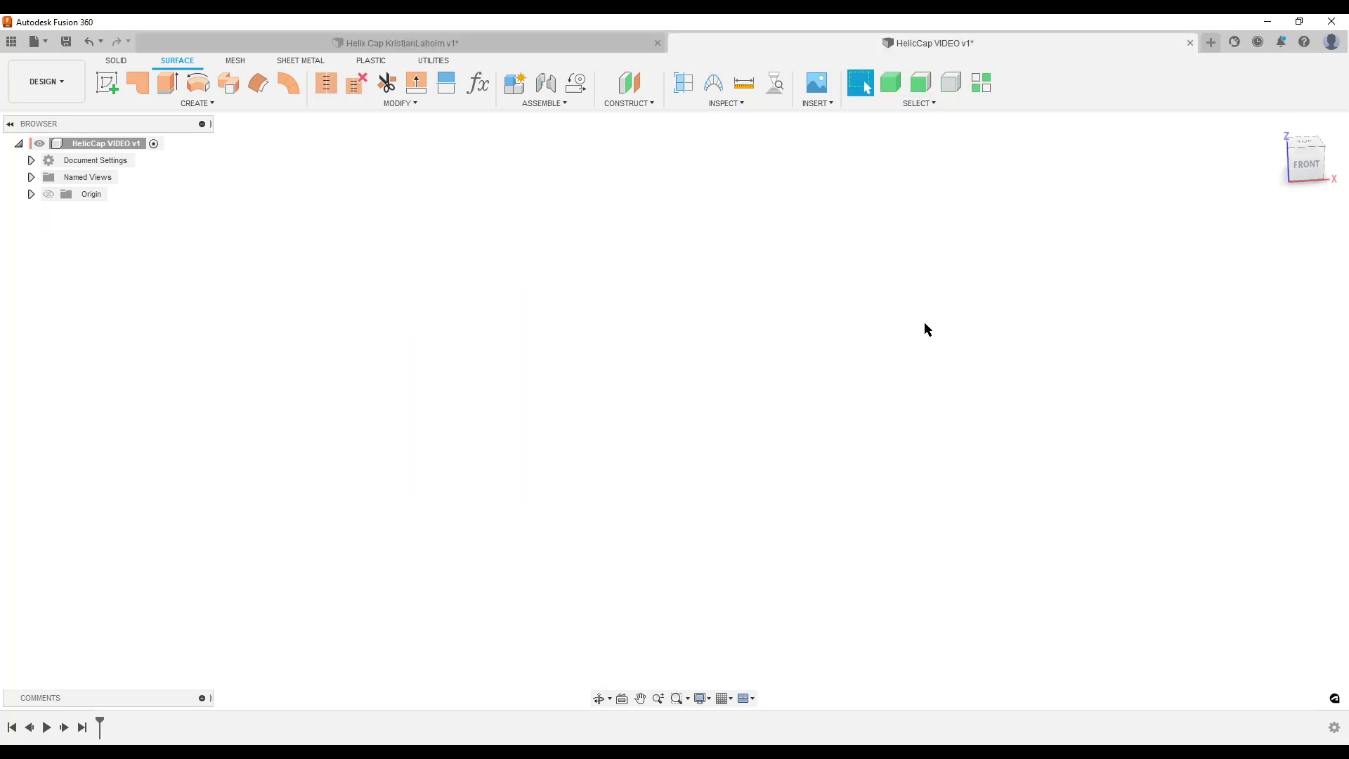
left_click(107, 83)
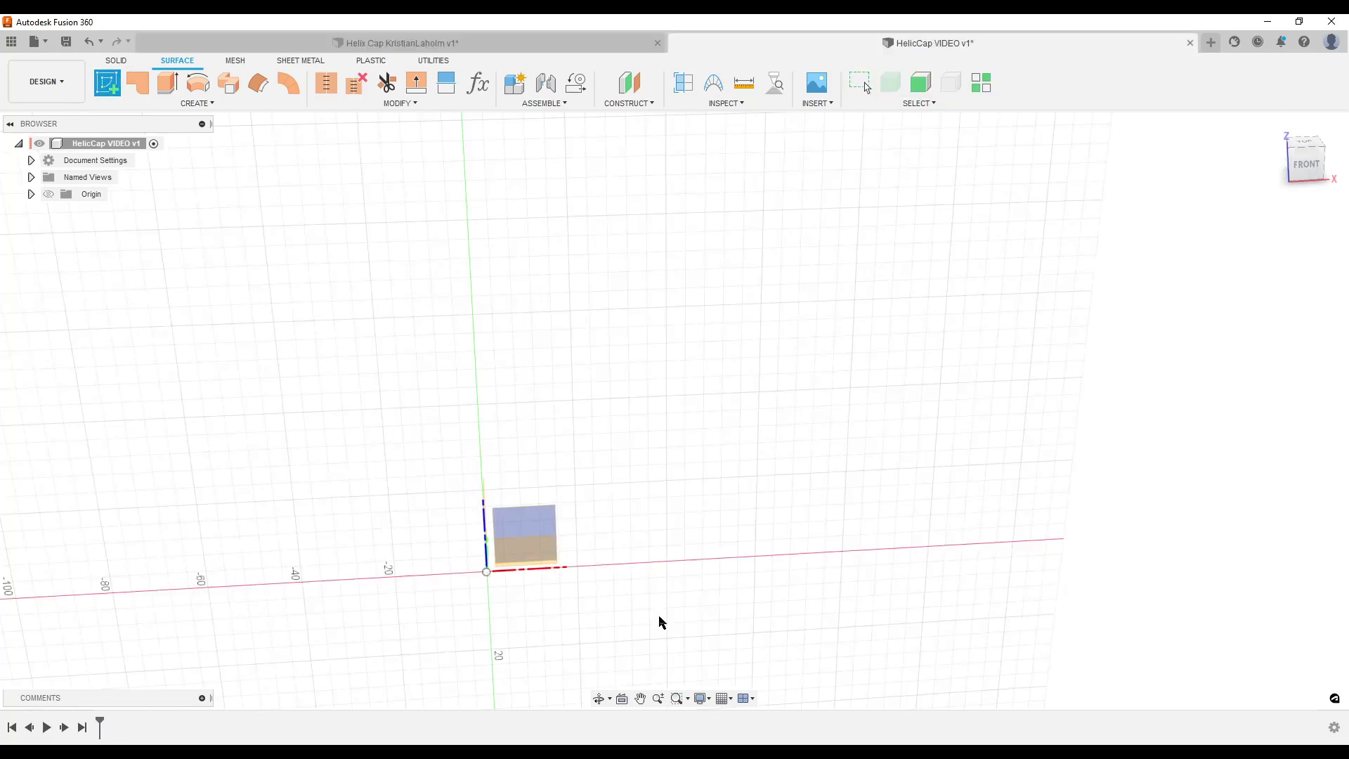
left_click(517, 549)
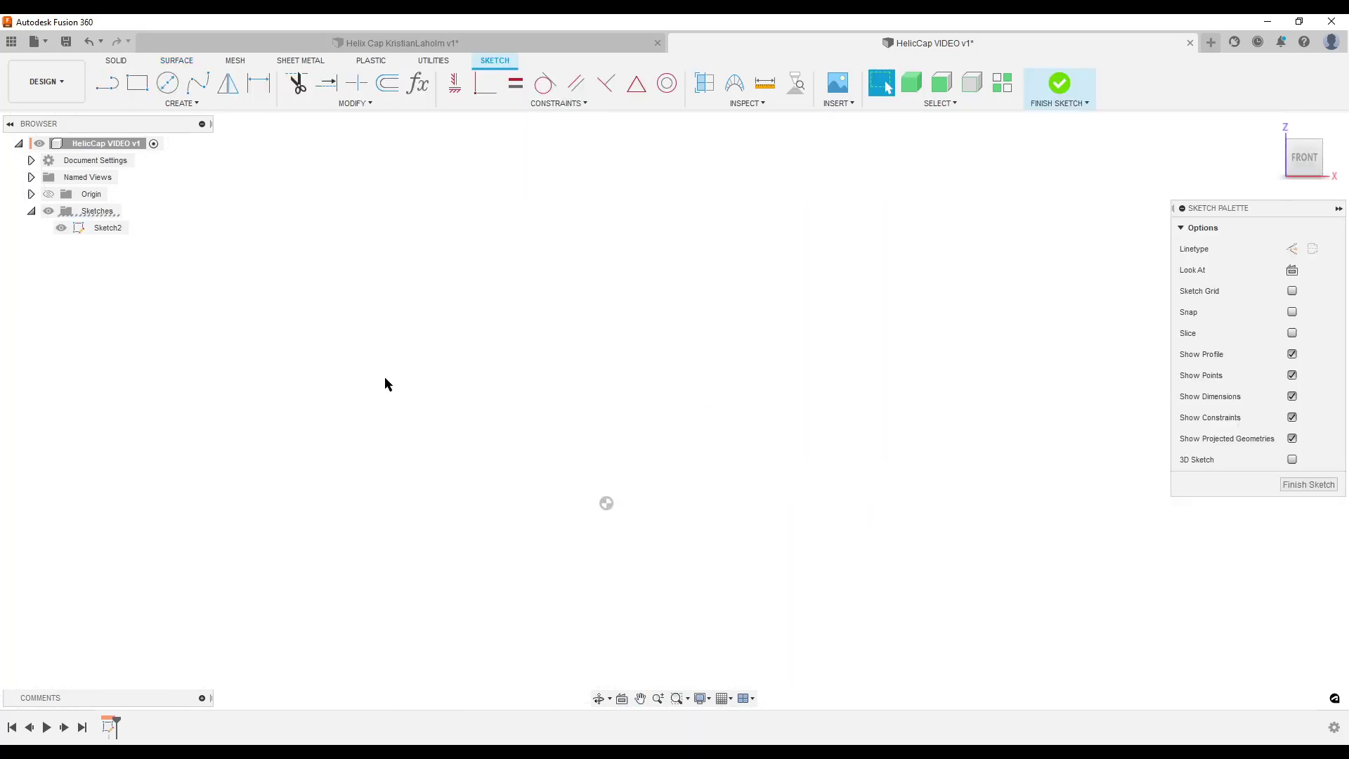
left_click(411, 45)
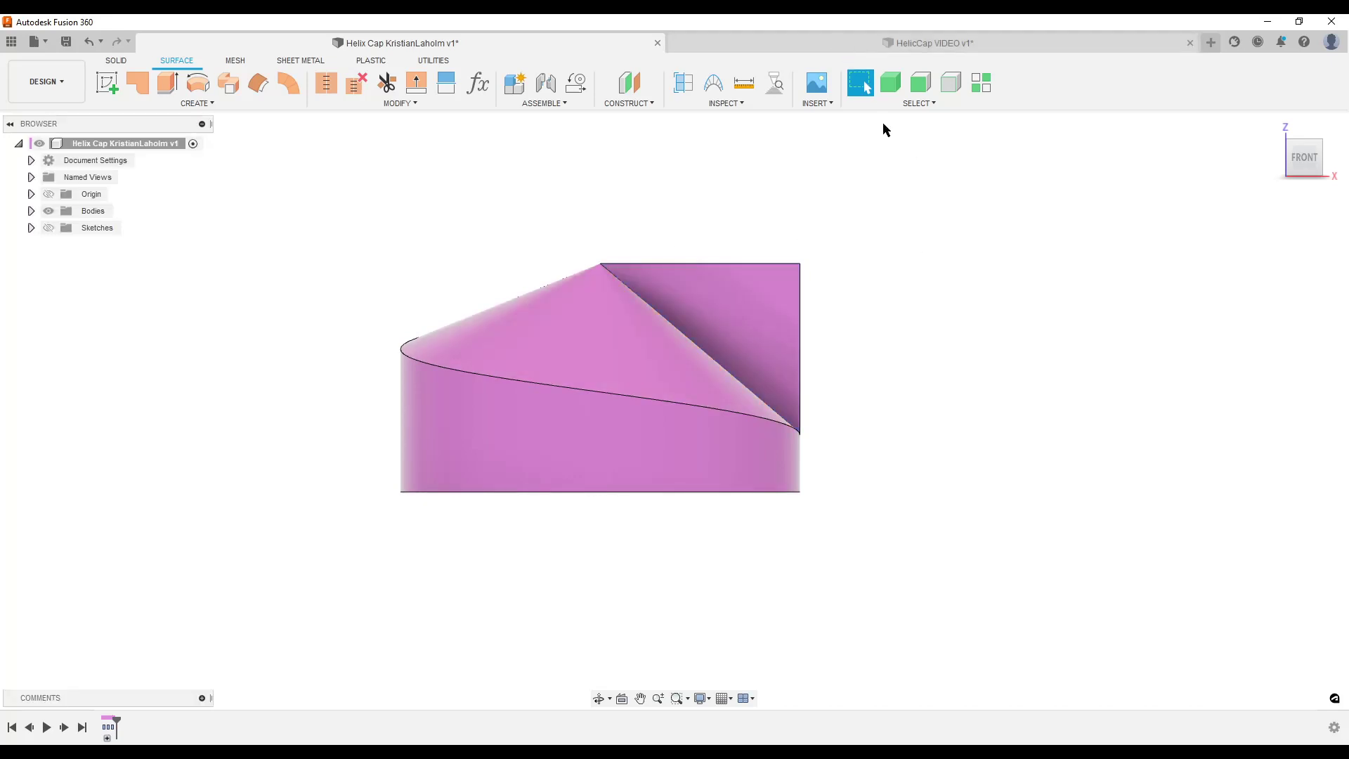
key("ctrl+Tab")
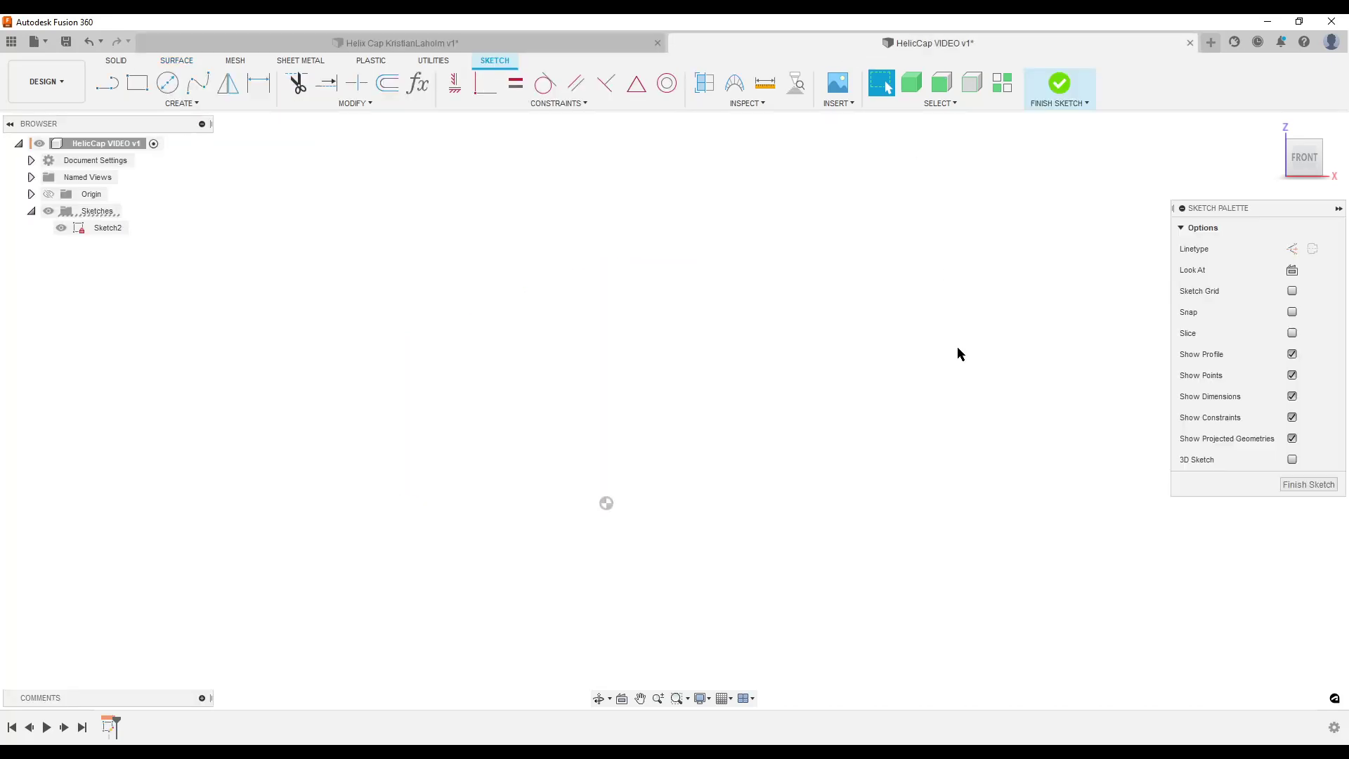
- Draw a rectangle, then a line down from its lower-right corner and back left horizontally
left_click(139, 82)
left_click(585, 285)
left_click(761, 418)
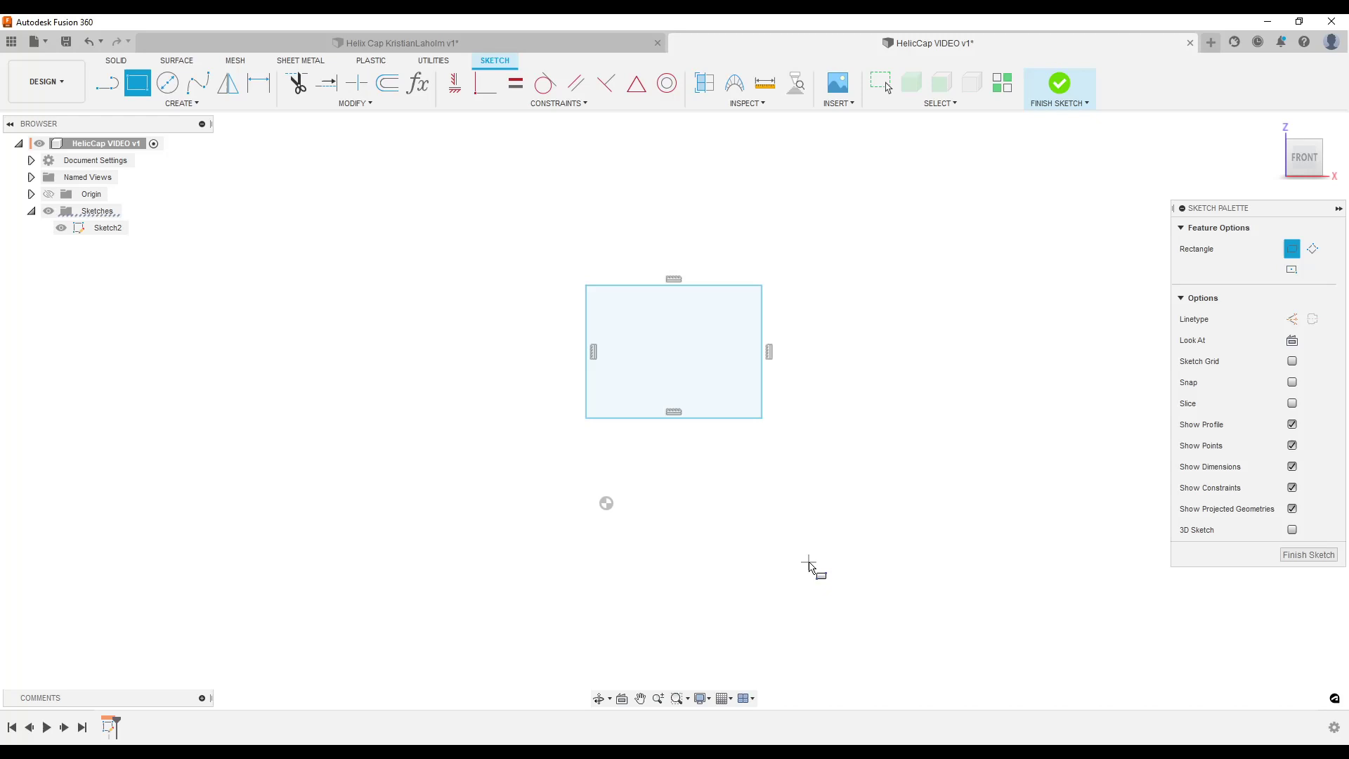
key("l")
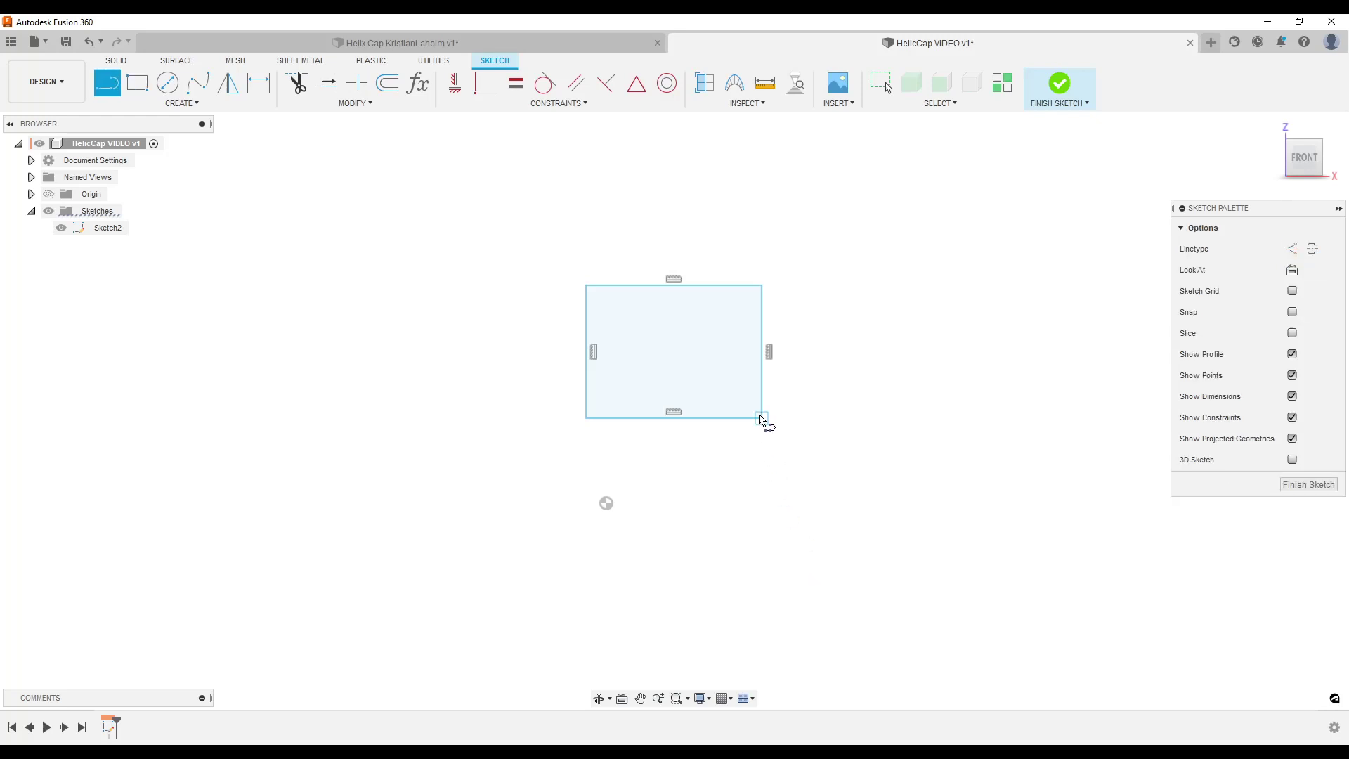
left_click(762, 417)
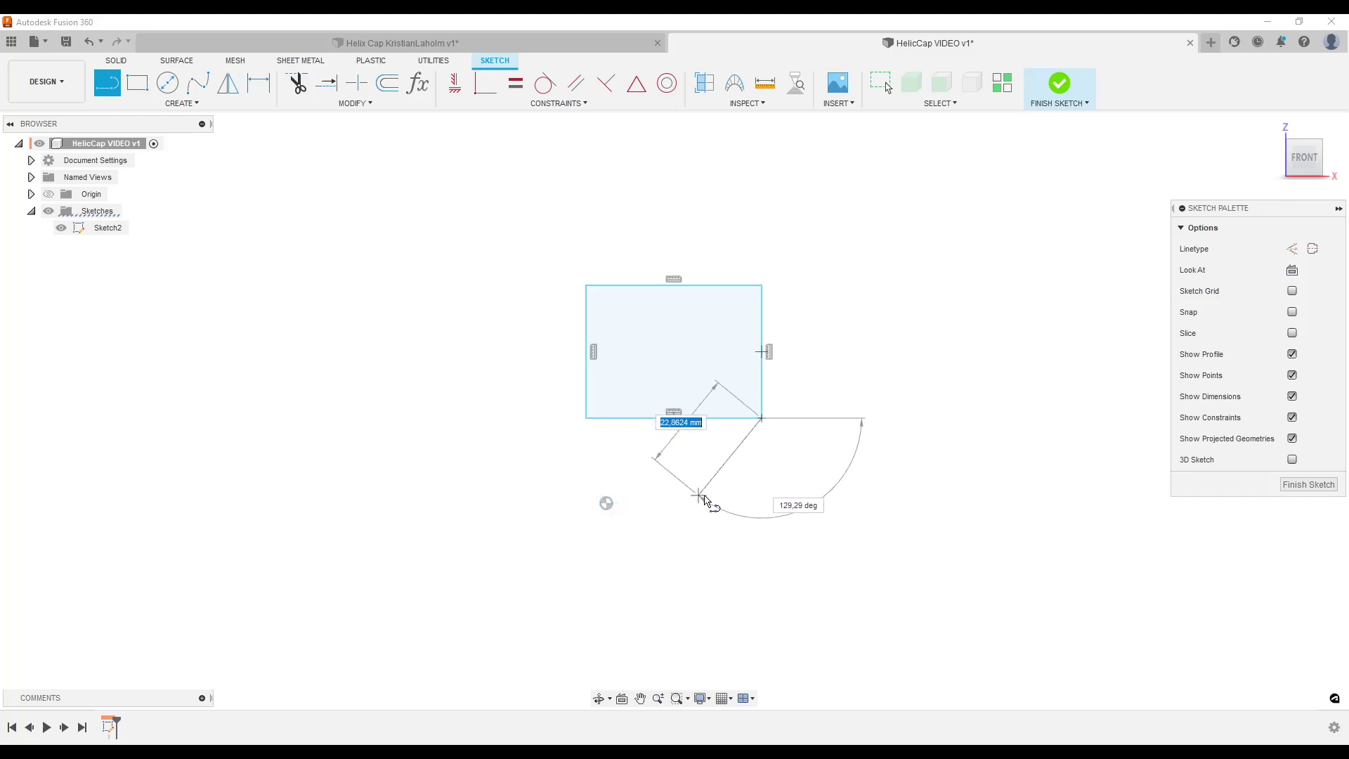
left_click(763, 503)
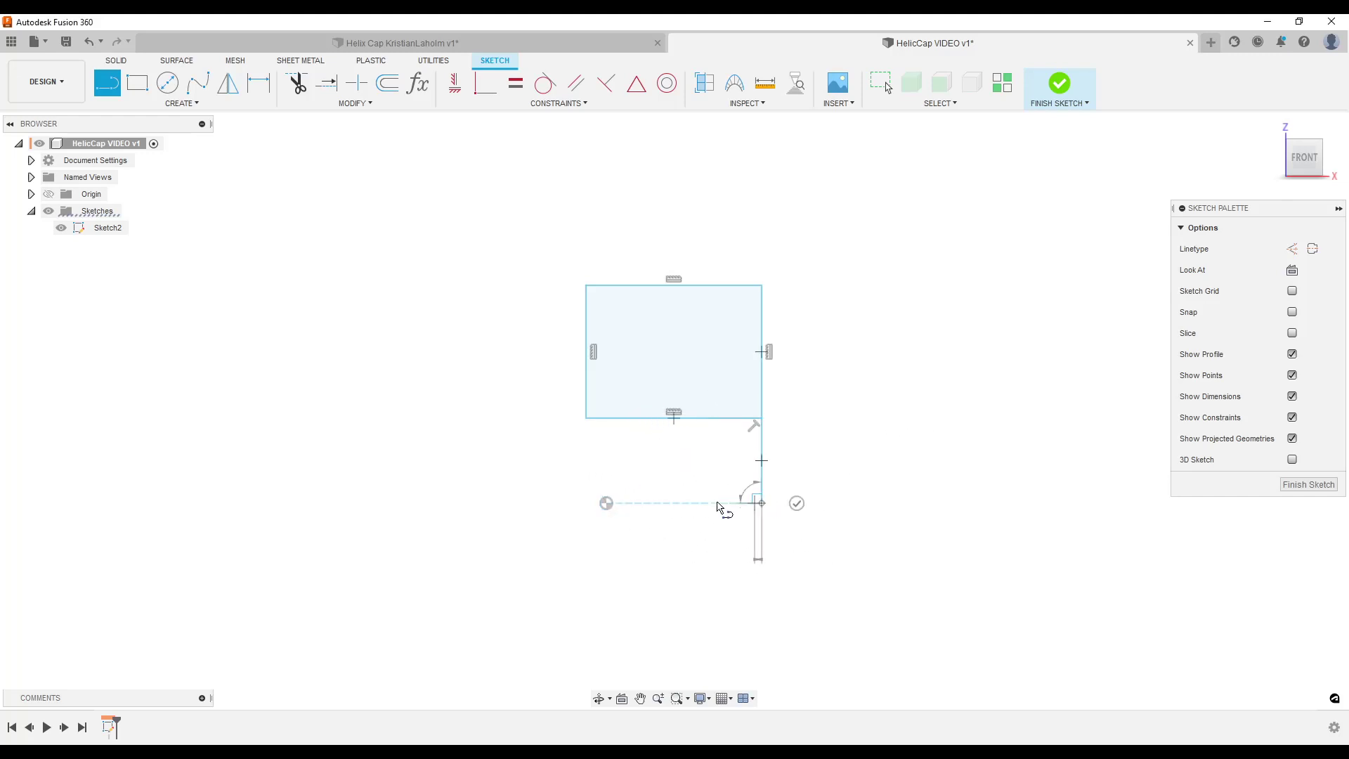
left_click(607, 503)
key("Escape")
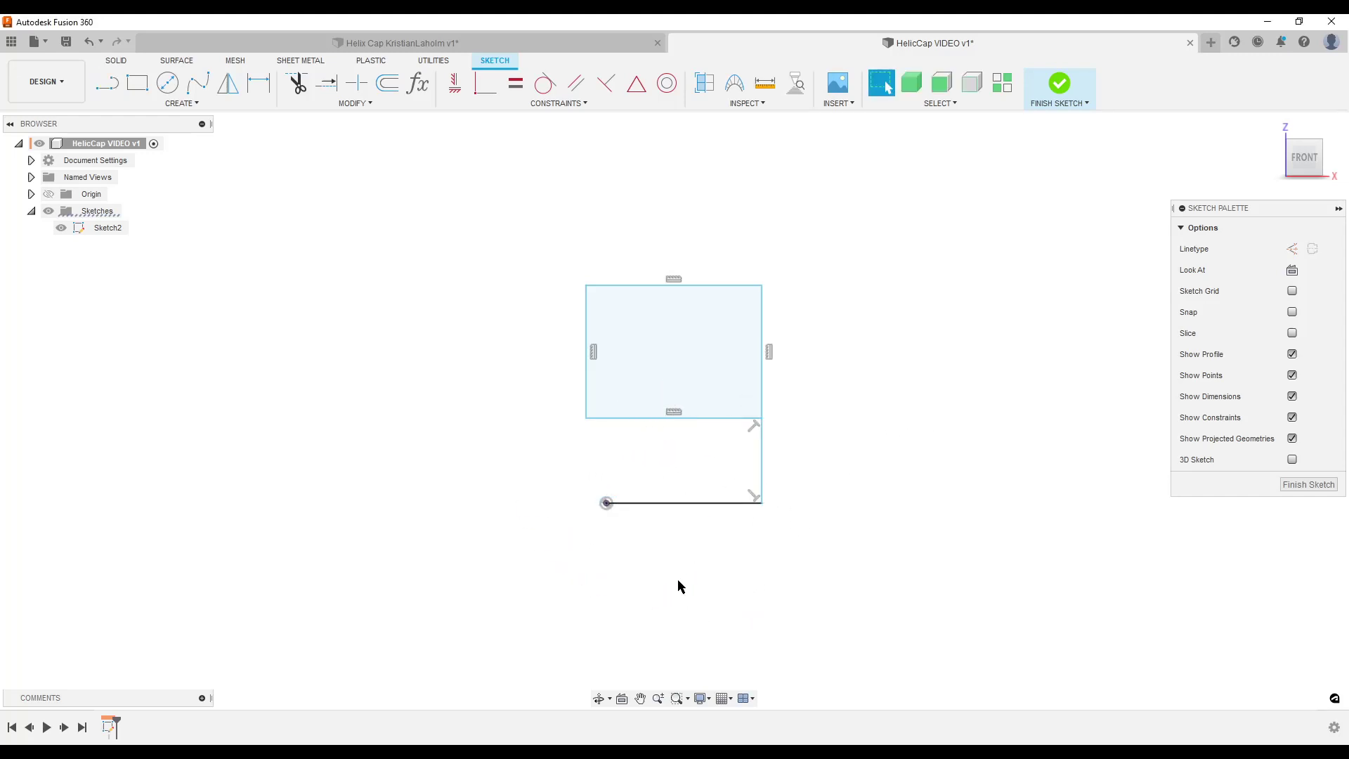
- Turn the bottom horizontal line into a dashed construction line
left_click(639, 506)
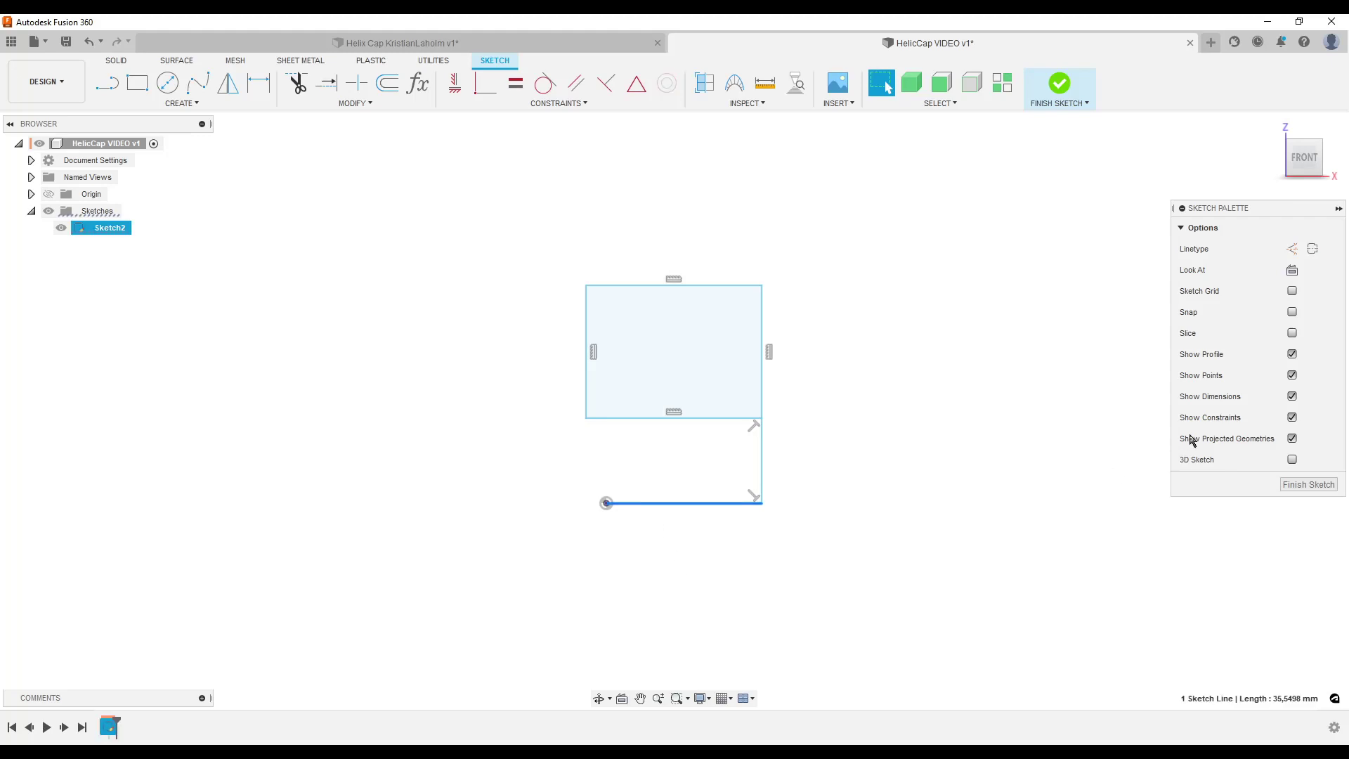
left_click(1292, 249)
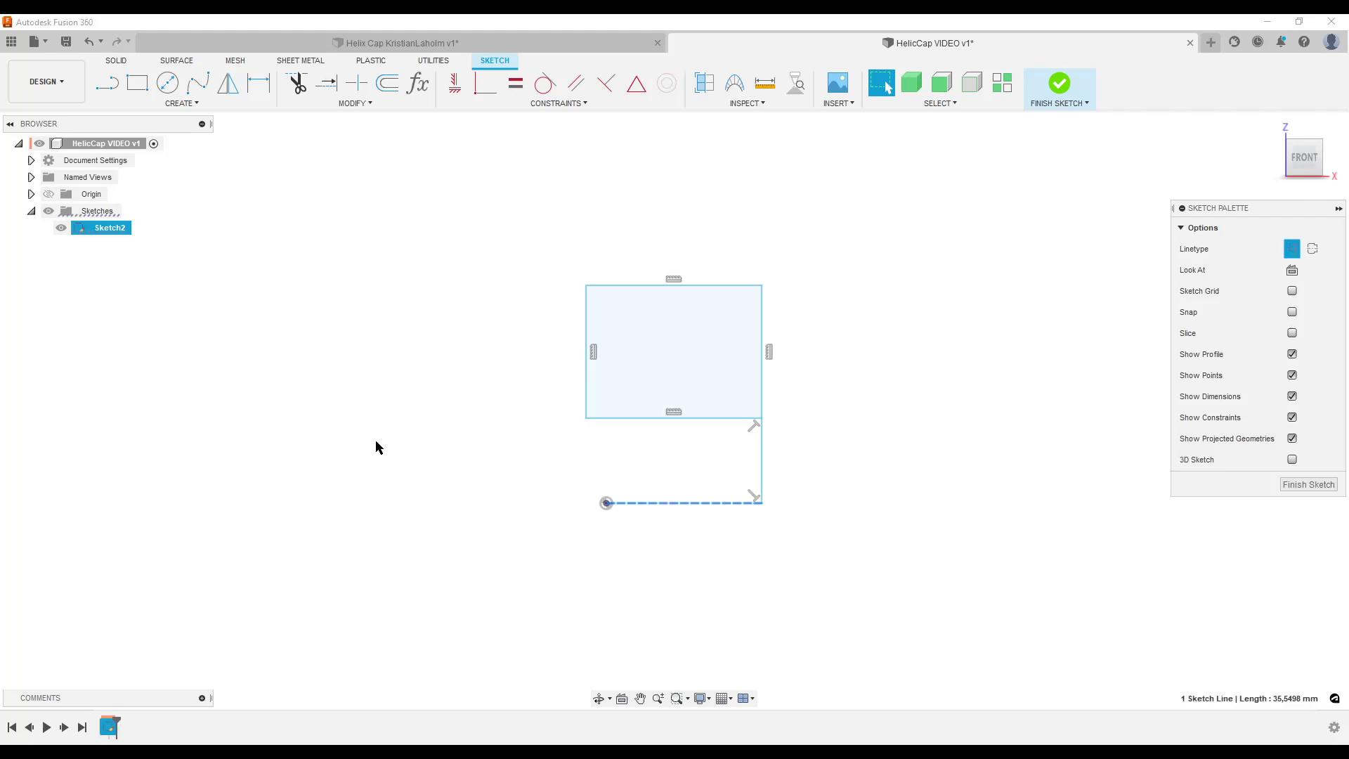
left_click(410, 382)
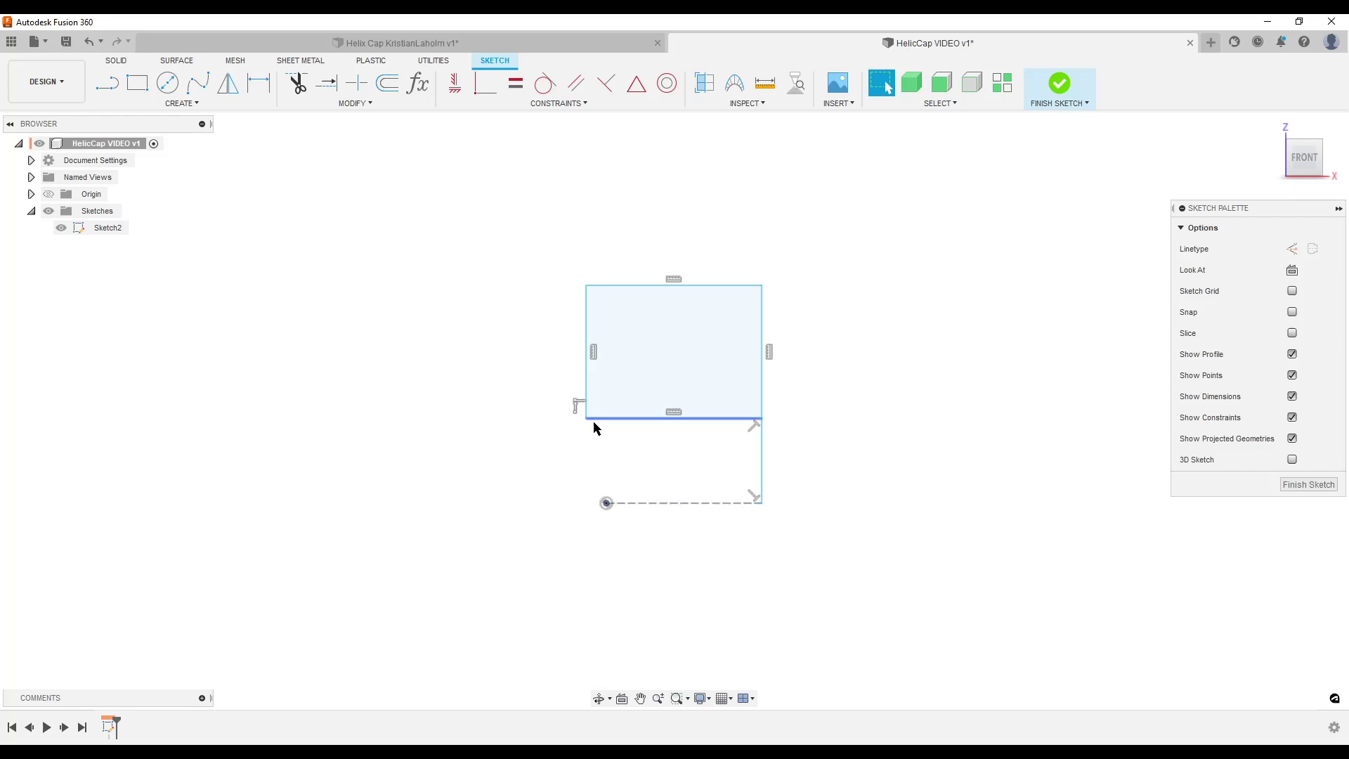
- Make the rectangle's left edge coincident with the dashed line's endpoint and set it as a centreline
left_click(485, 83)
left_click(588, 328)
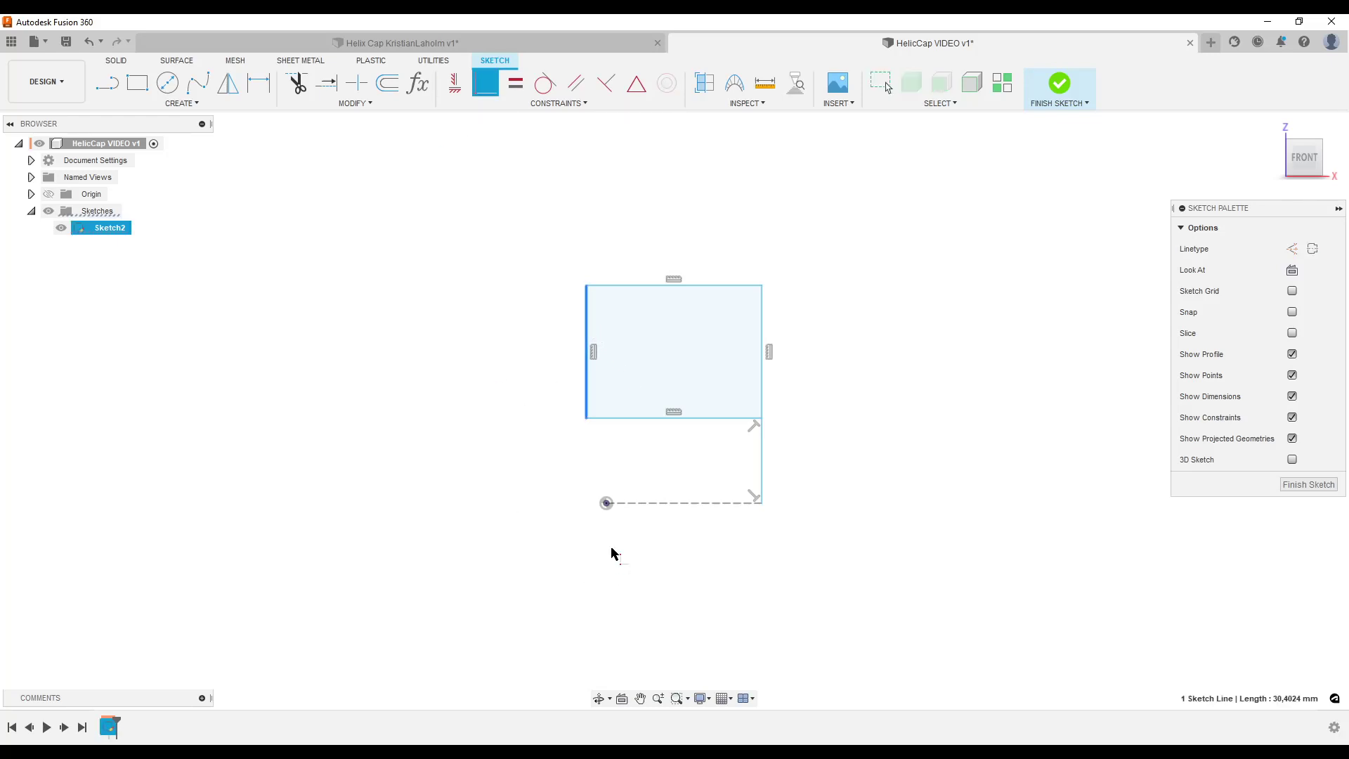
left_click(606, 504)
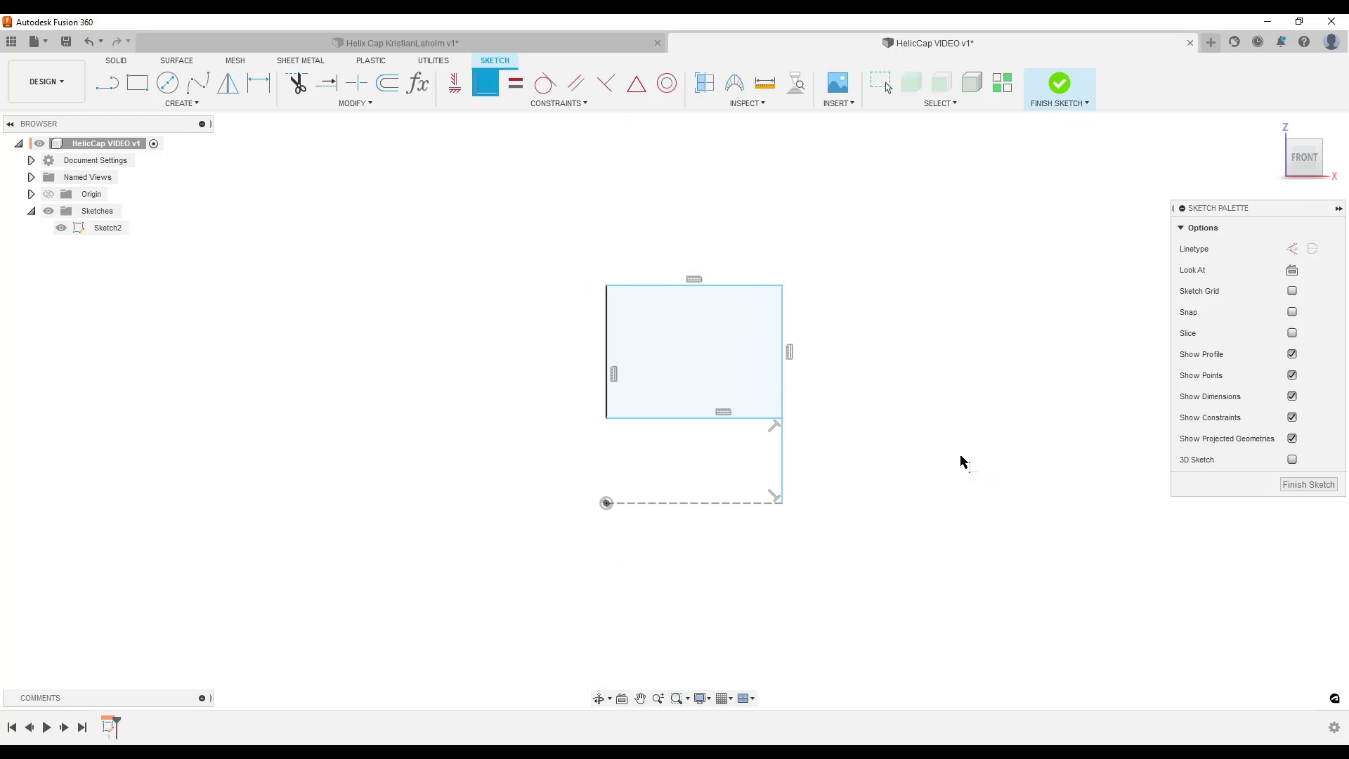
key("Escape")
left_click(607, 318)
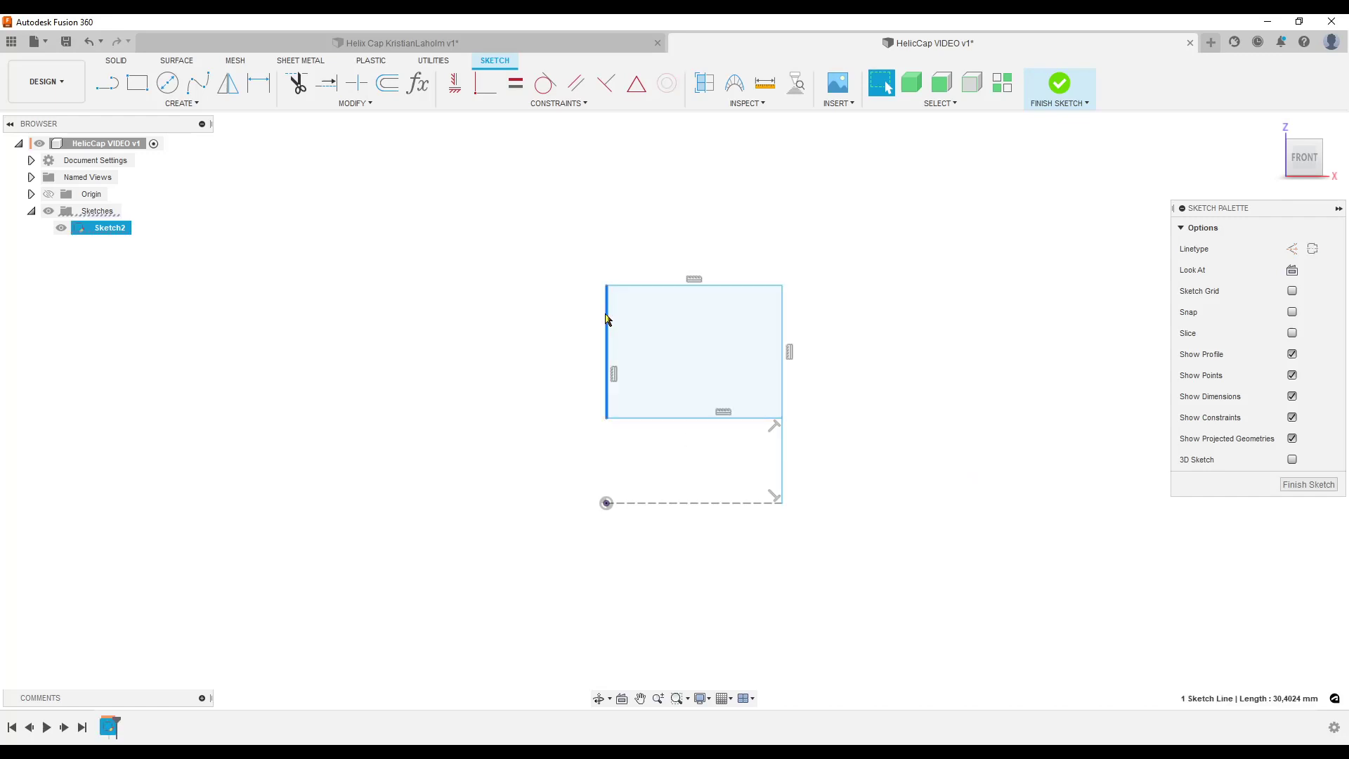
left_click(1313, 248)
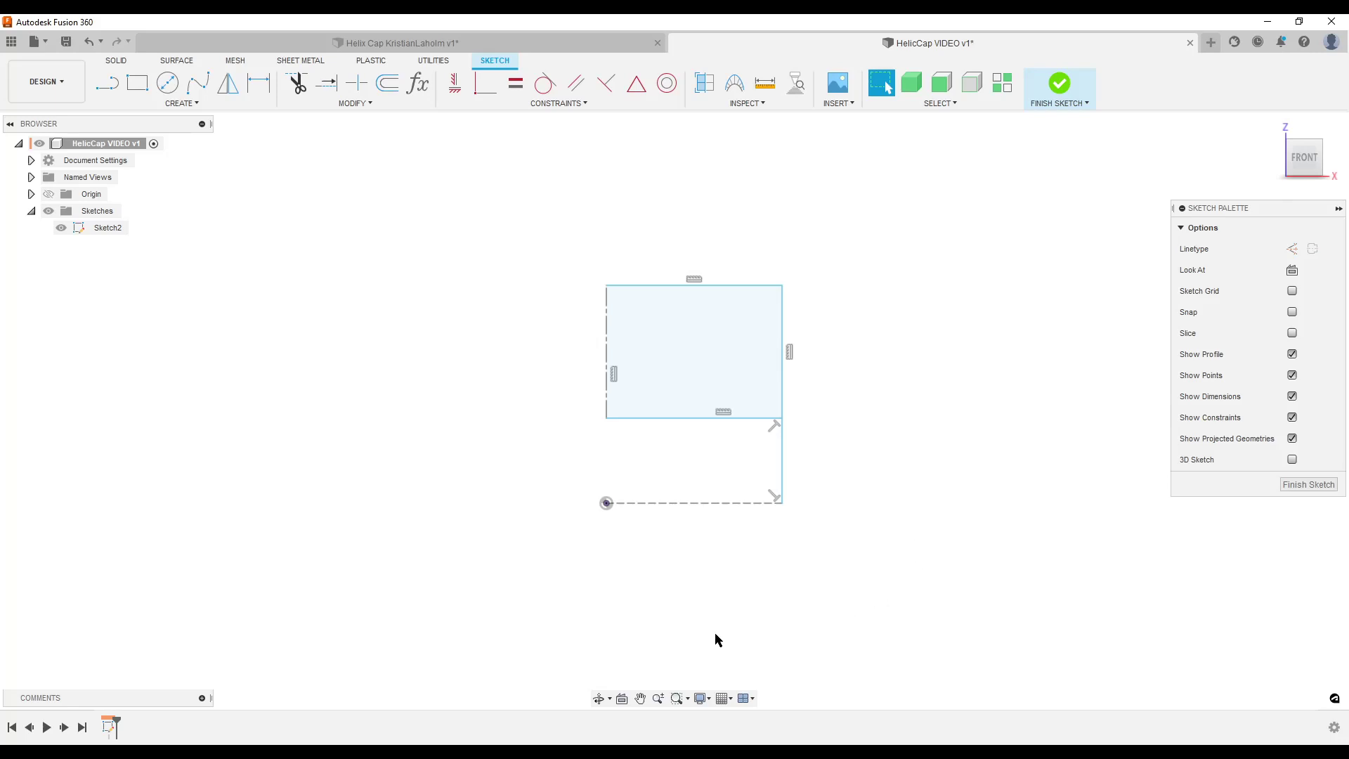
- Dimension the height from the dashed base line to the rectangle's top as 65 mm
key("d")
left_click(666, 503)
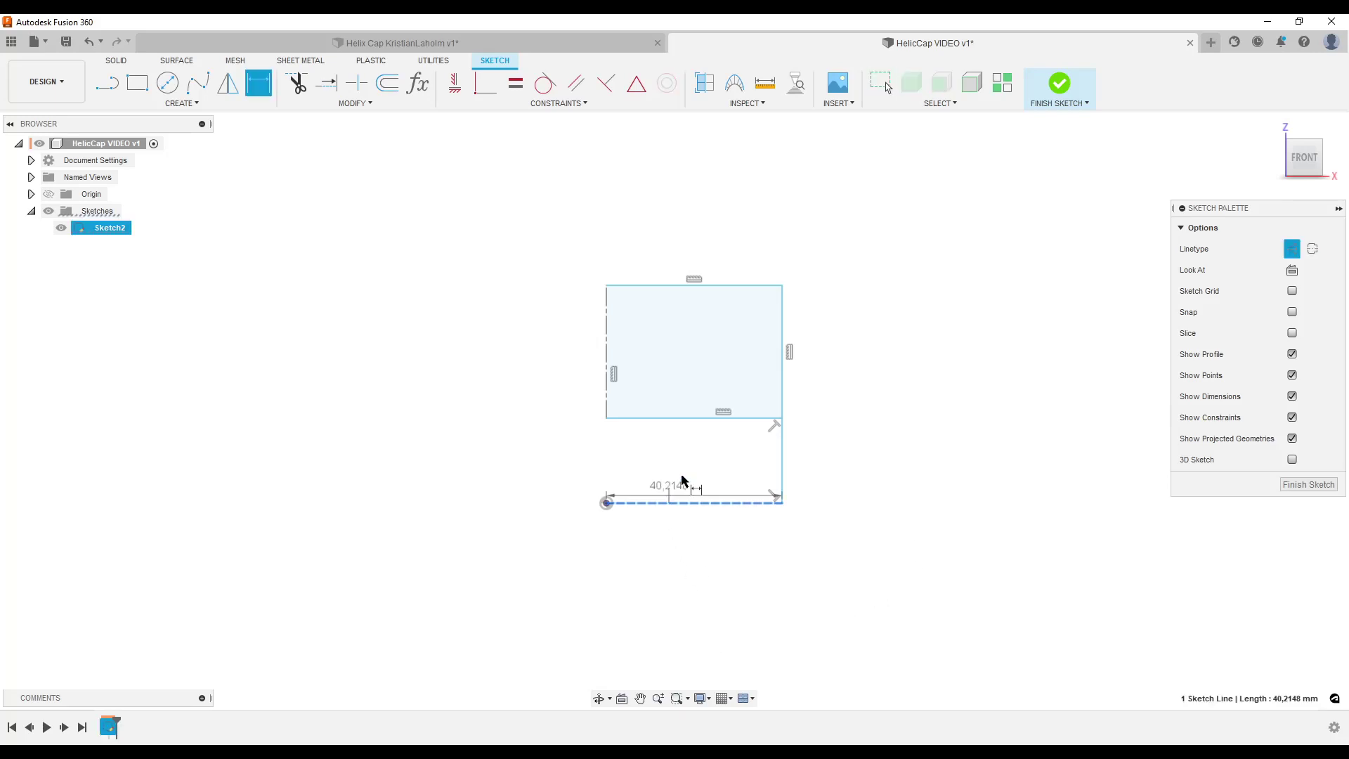
left_click(694, 288)
left_click(909, 316)
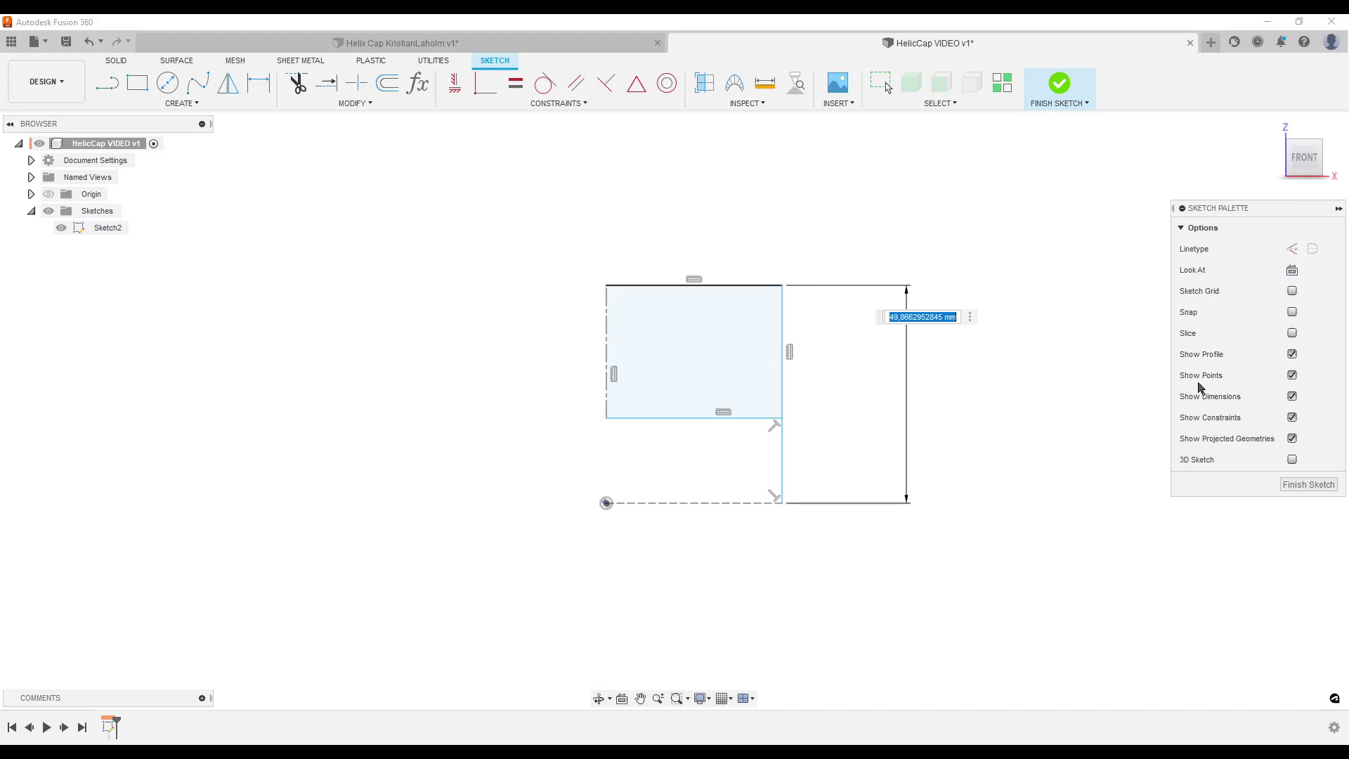
type("65")
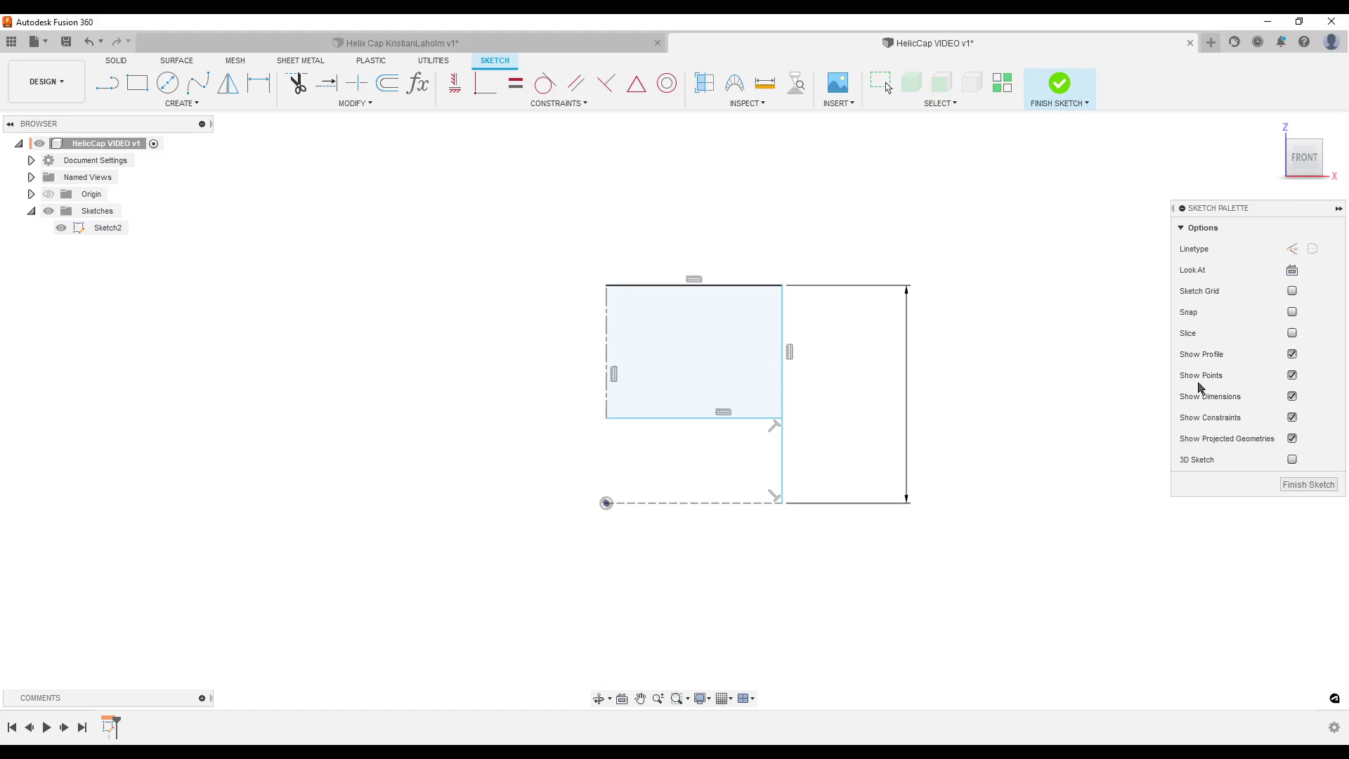
key("Return")
scroll(551, 391, "down", 2)
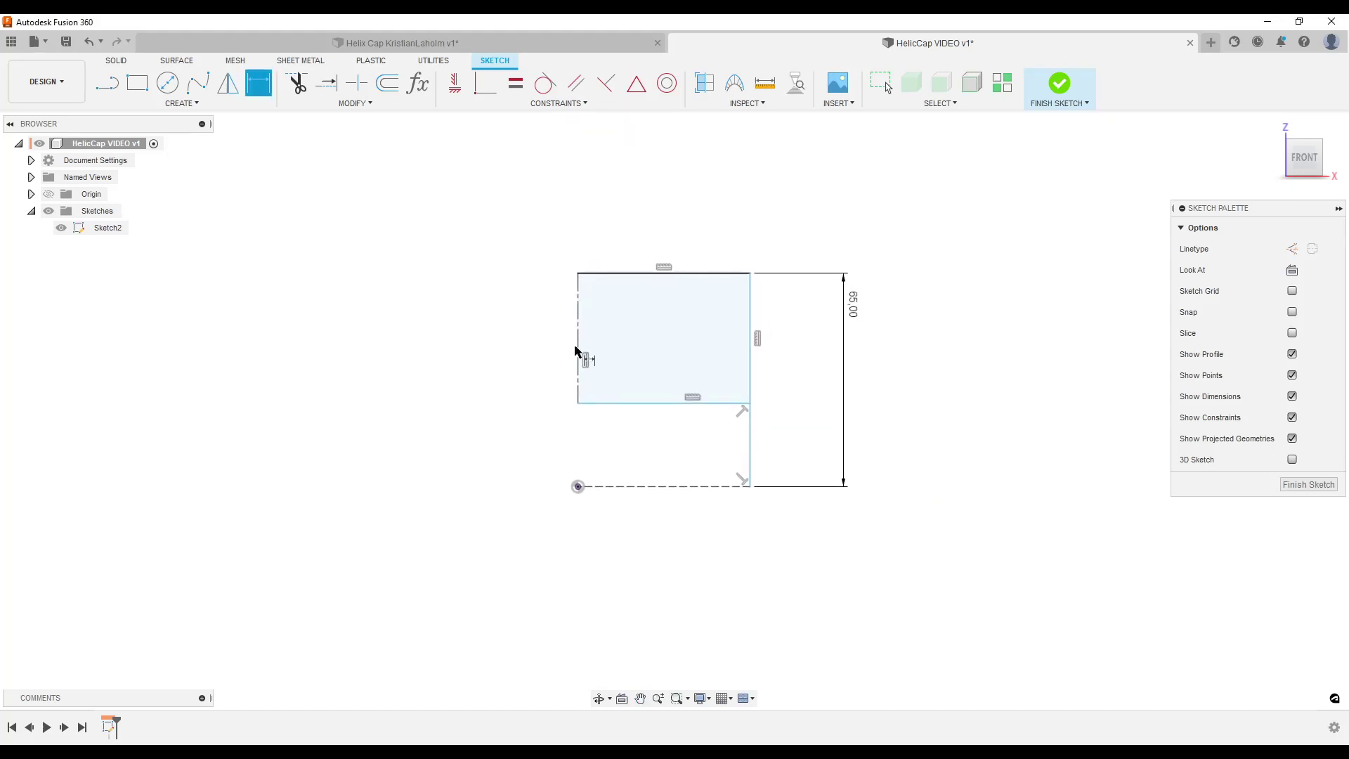
- Add a Ø90 mm diameter dimension and a 15 mm offset above the base line
left_click(578, 310)
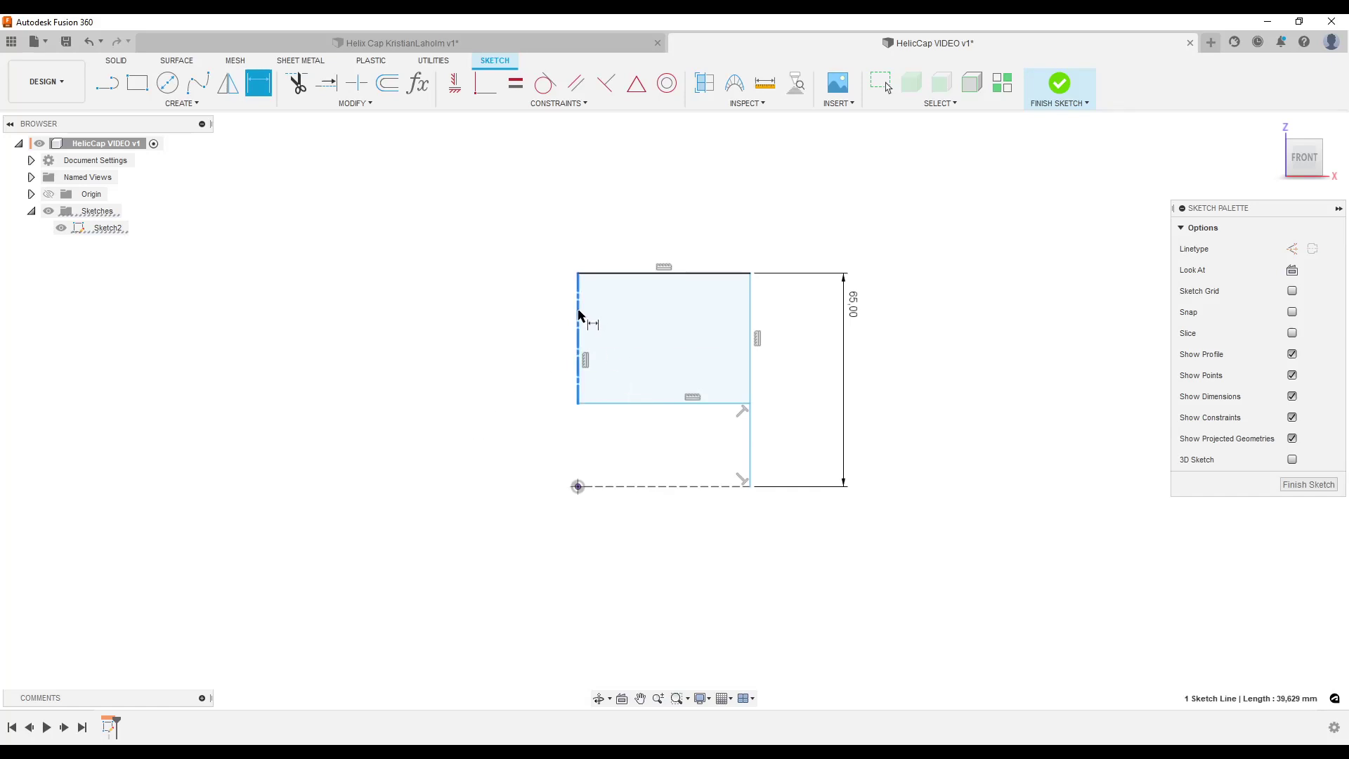
left_click(751, 329)
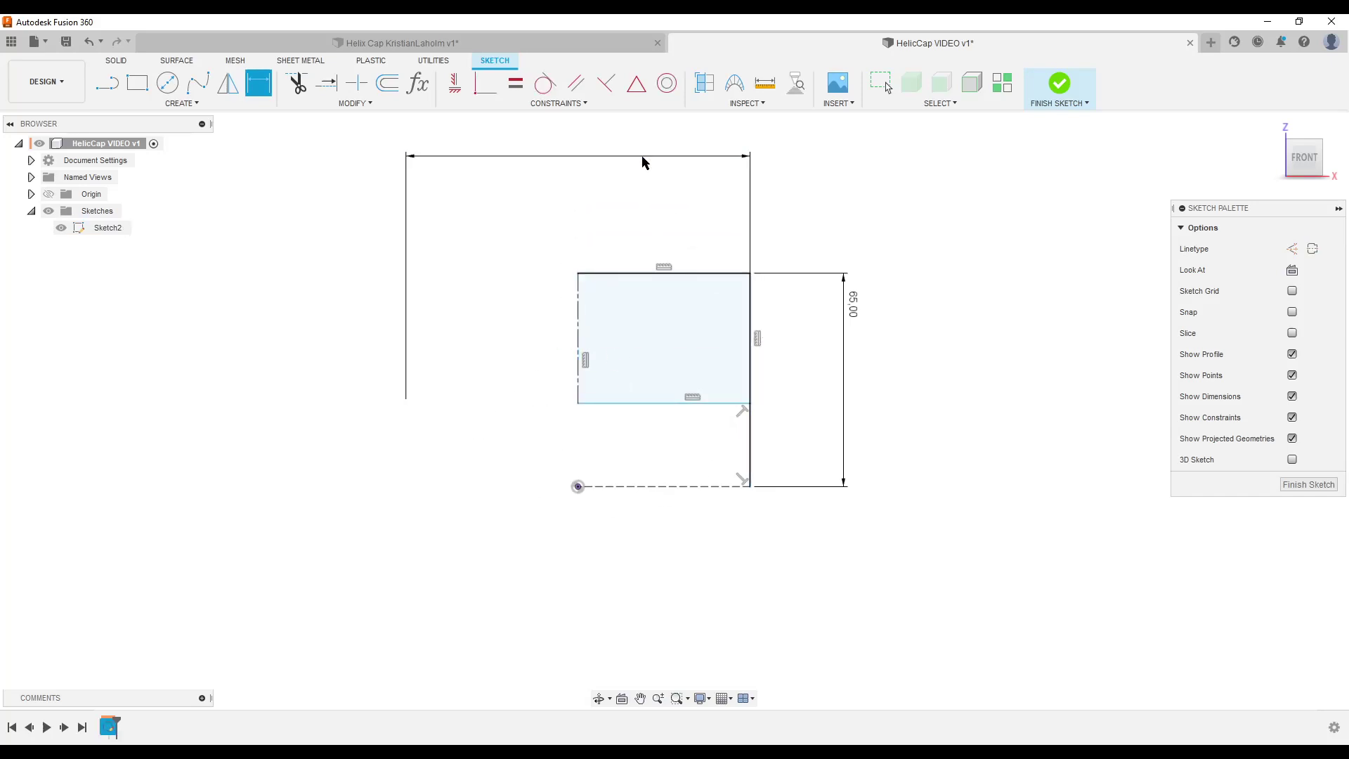
left_click(641, 156)
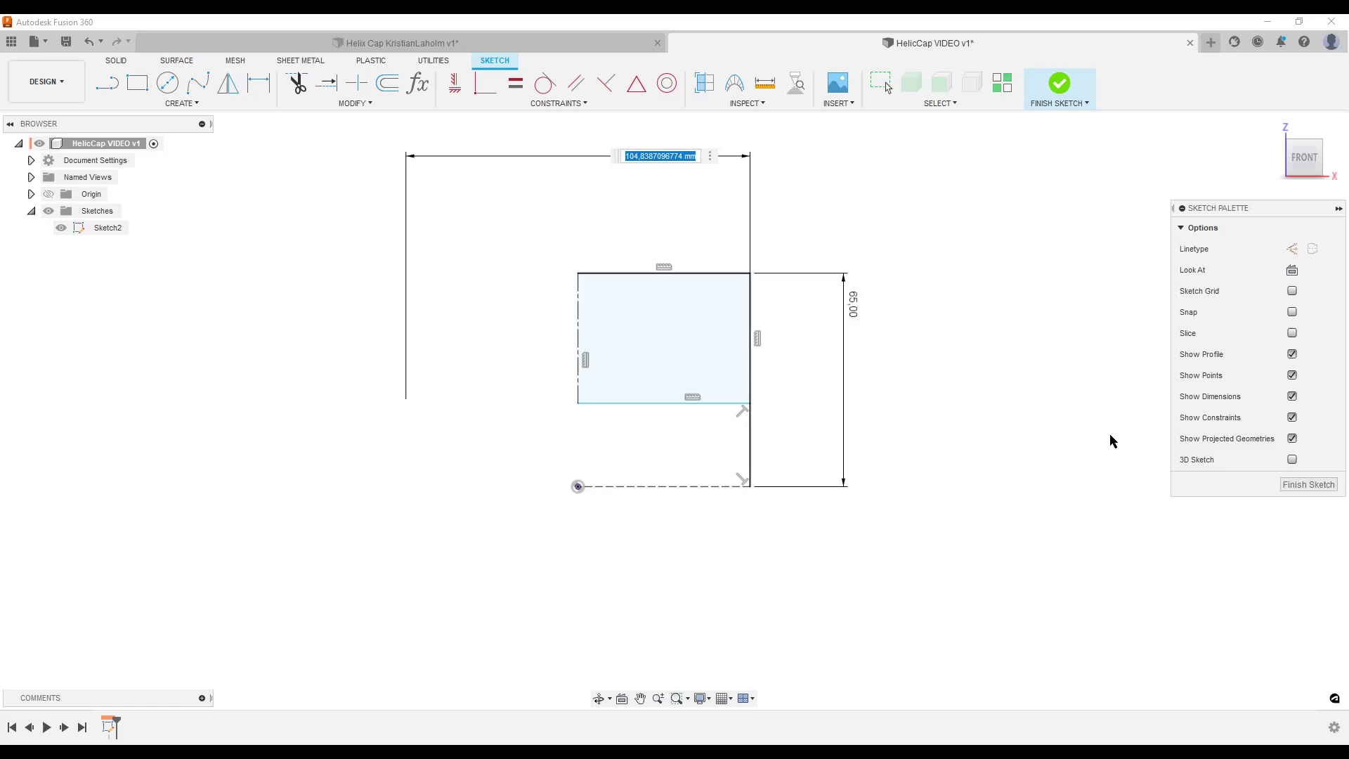
type("90")
key("Return")
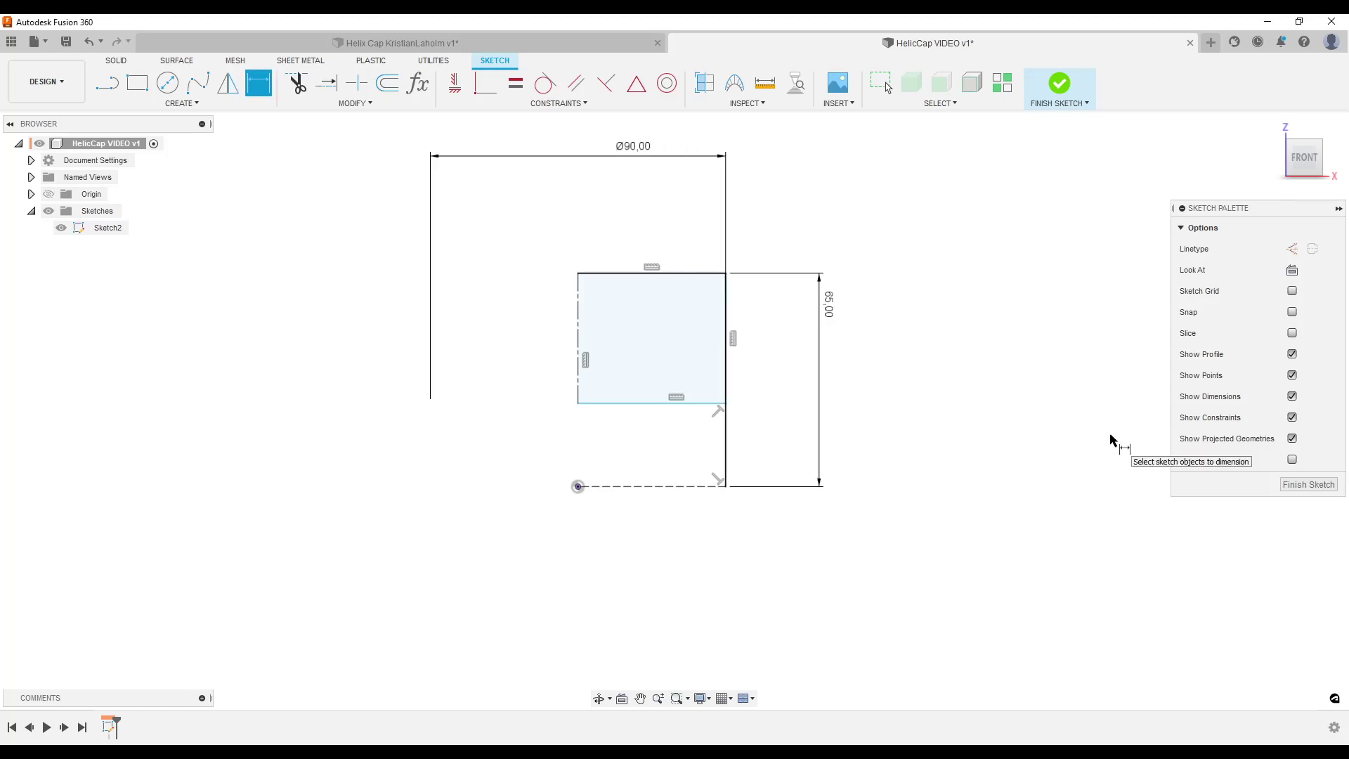
left_click(647, 487)
left_click(663, 403)
left_click(778, 432)
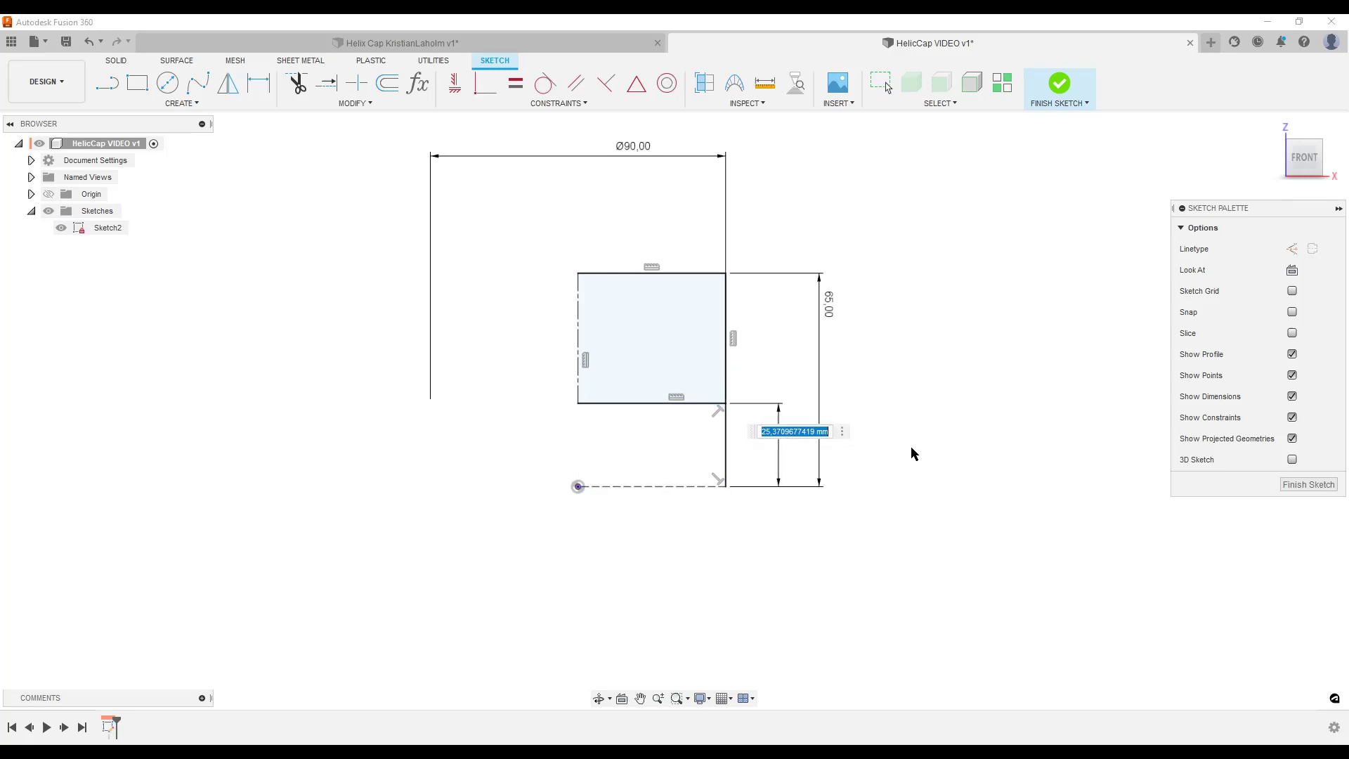
type("15")
key("Return")
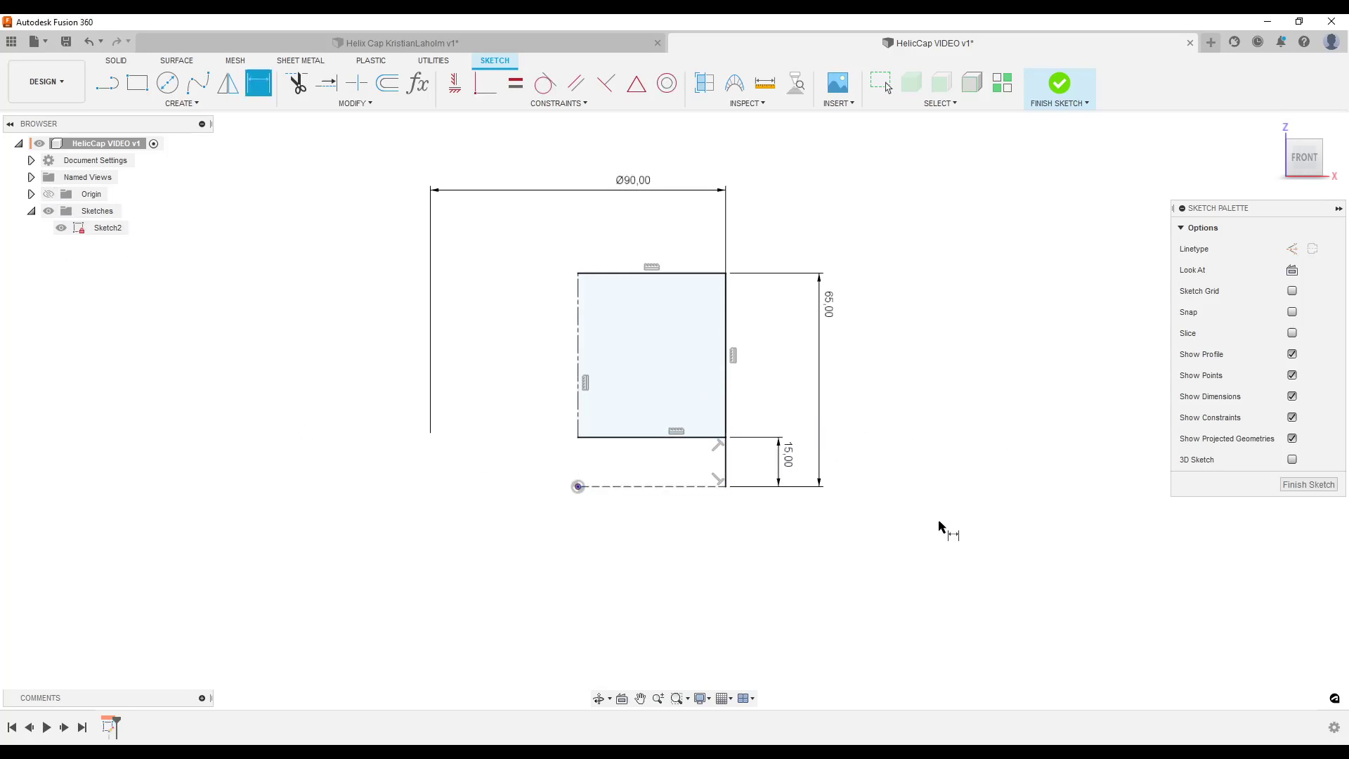
scroll(588, 472, "up", 3)
scroll(918, 491, "down", 3)
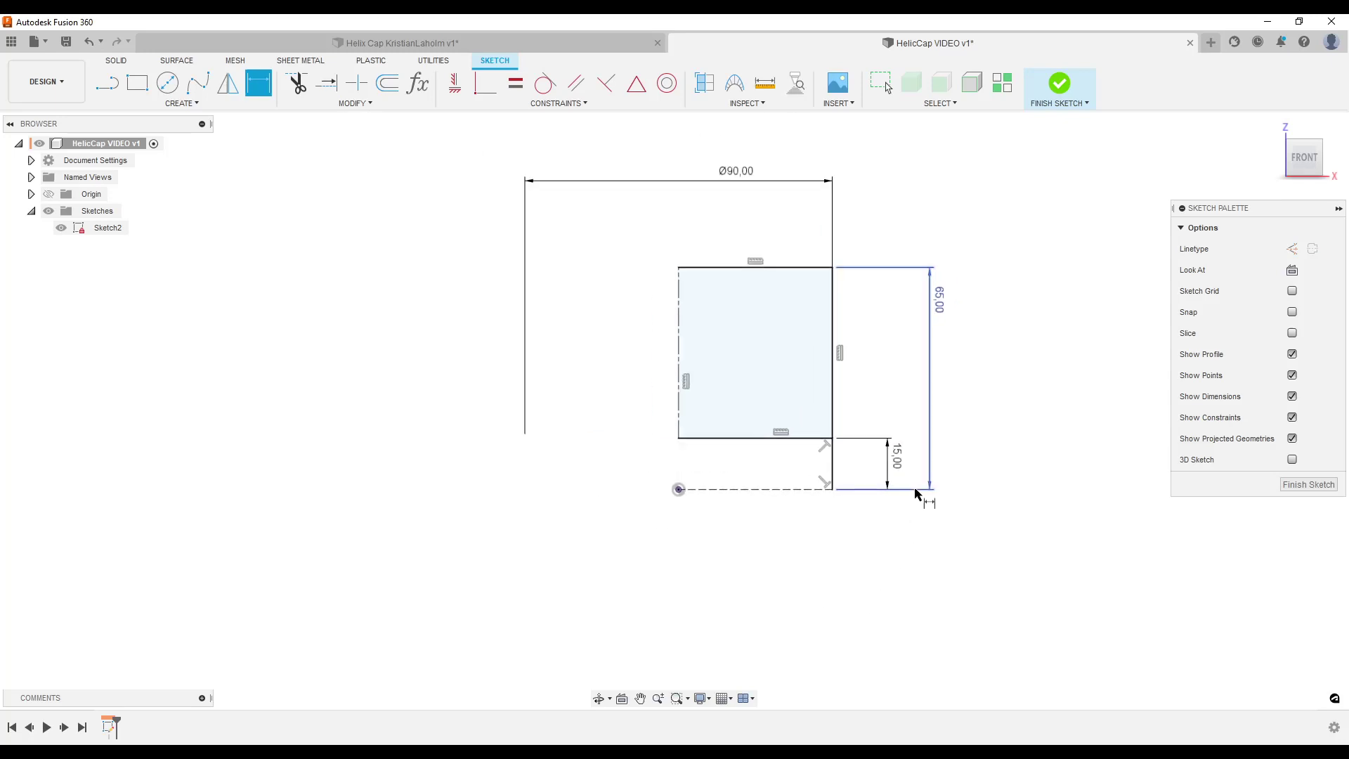
- Finish Sketch2, inspect the reference cap's sloped top and curved edge, then return to HelicCap VIDEO
left_click(1315, 484)
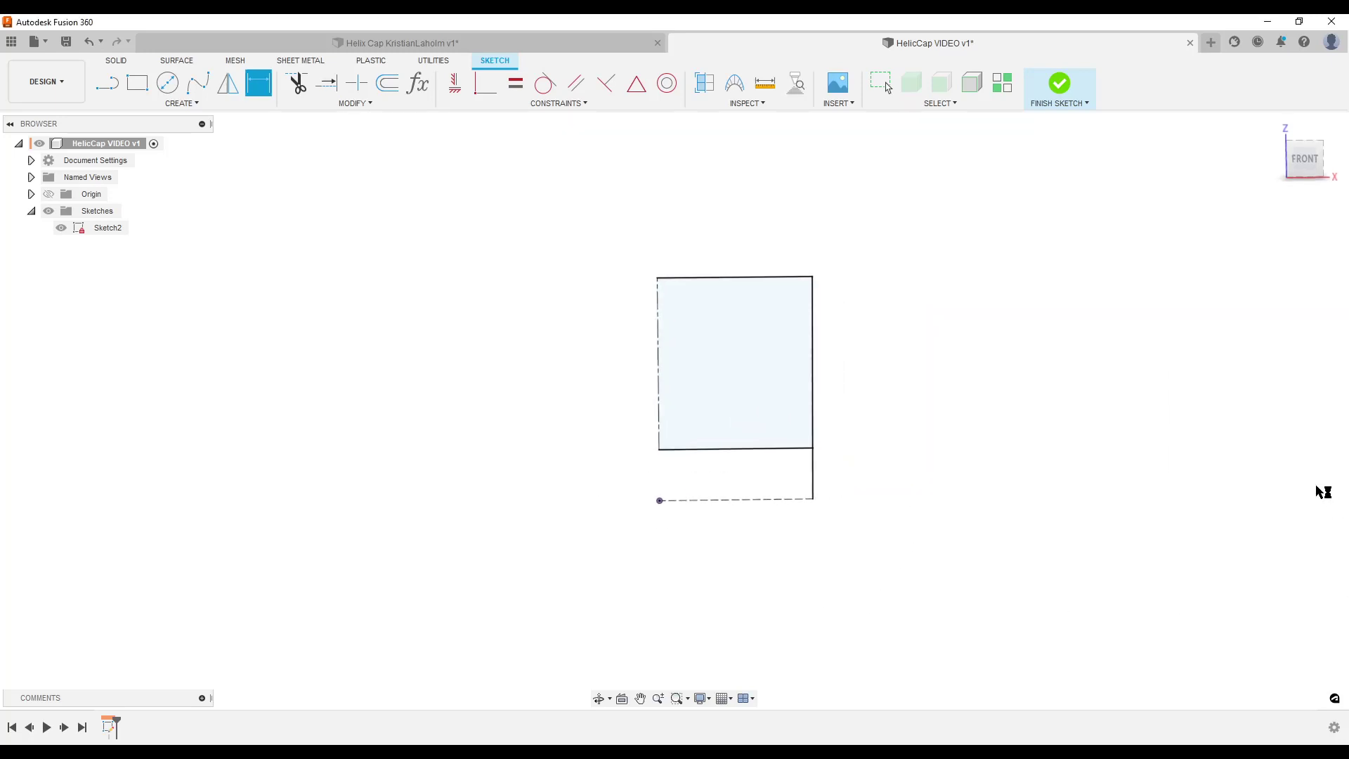
left_click(454, 43)
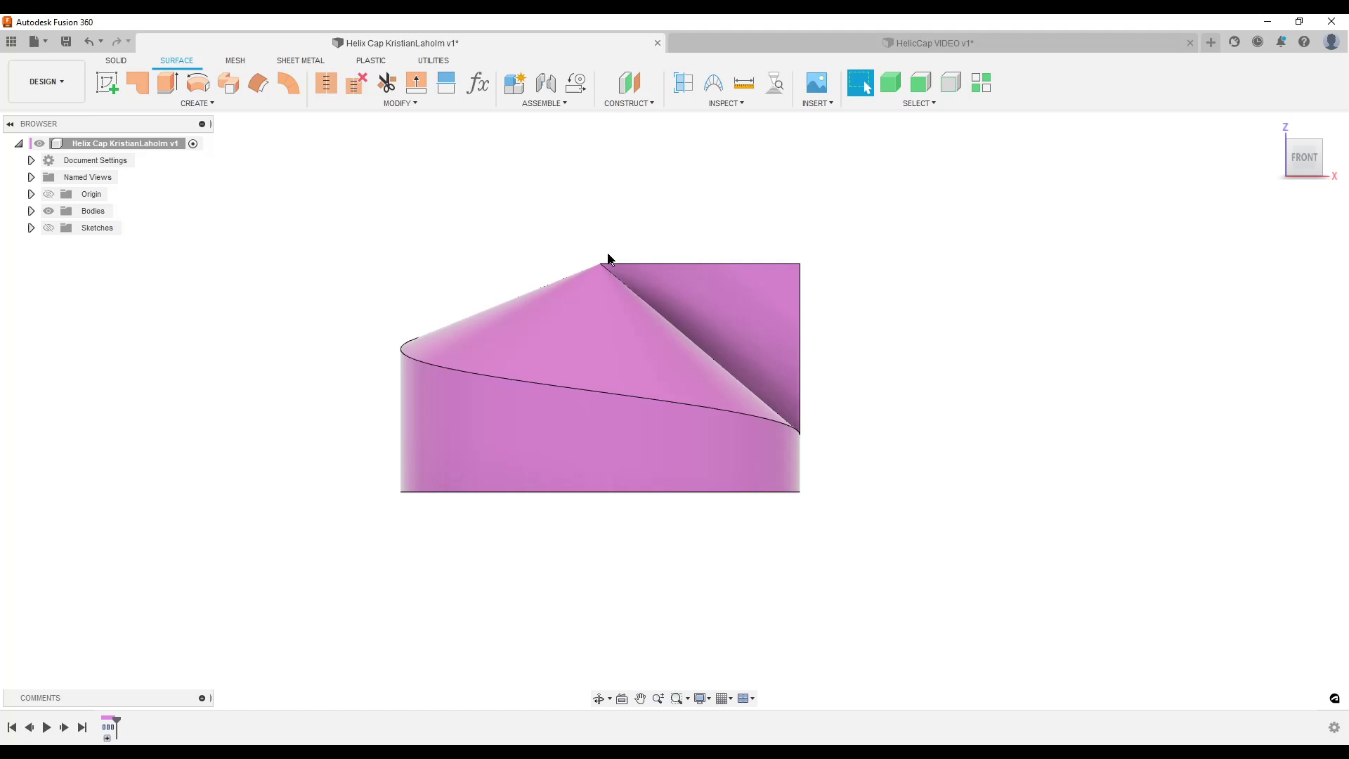
middle_click_drag(884, 385, 845, 394, "shift")
left_click(578, 340)
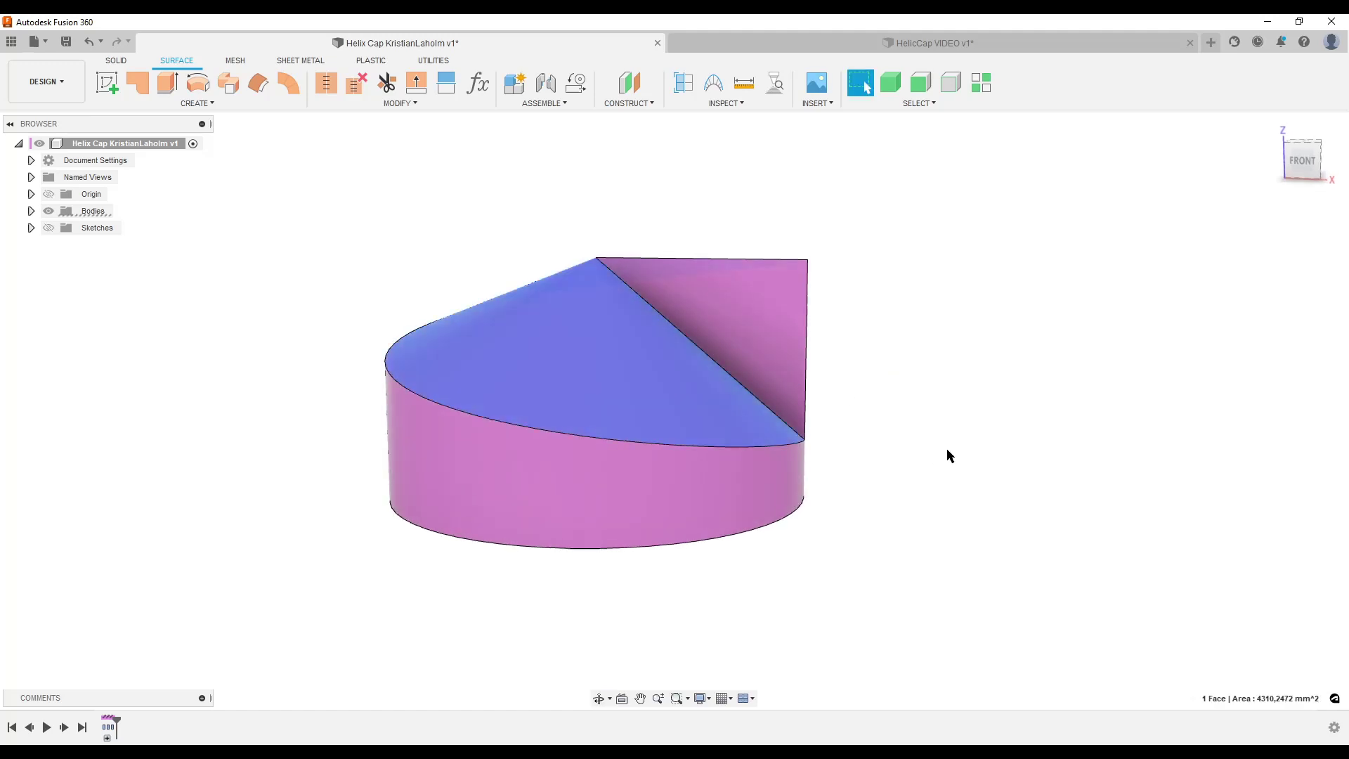
mouse_move(946, 455)
middle_mouse_down("shift")
mouse_move(1014, 479)
mouse_move(963, 458)
middle_mouse_up("shift")
middle_click_drag(1105, 268, 608, 578, "shift")
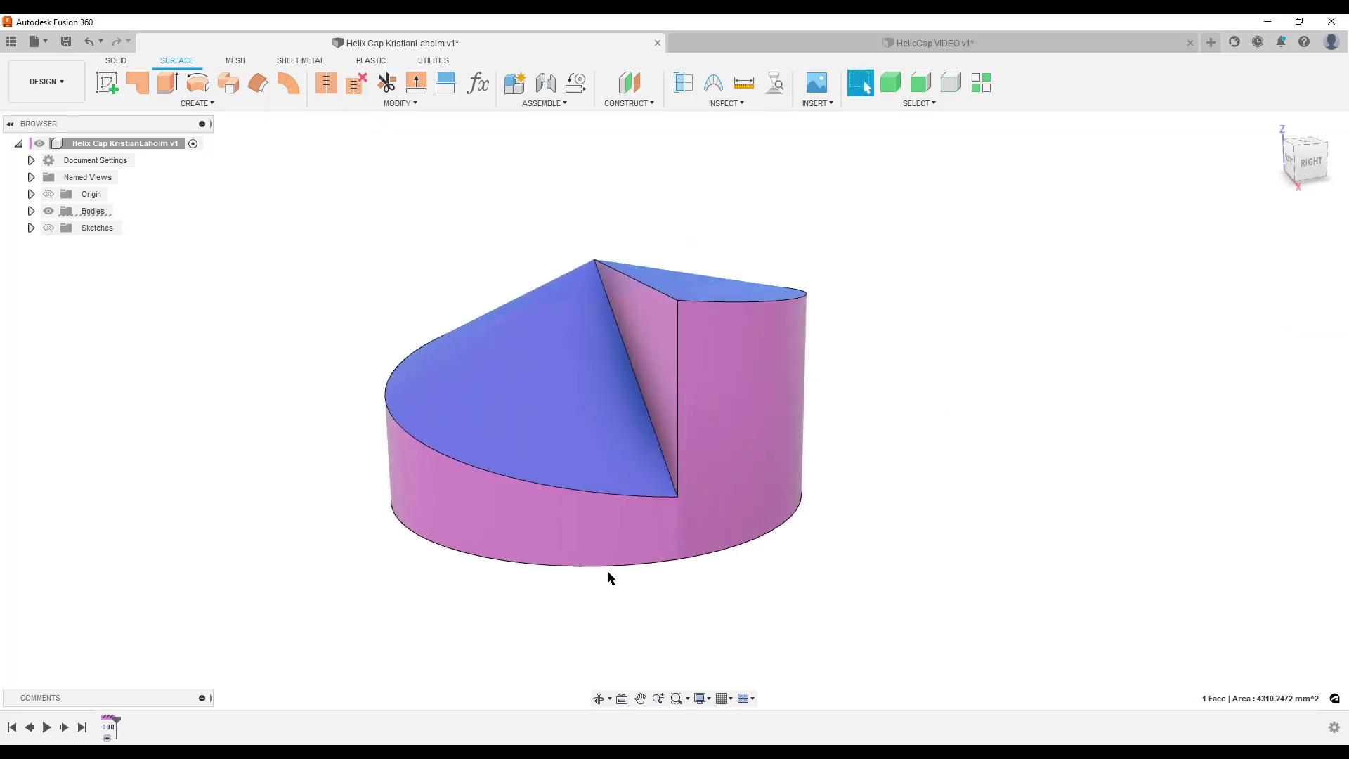
left_click(544, 489)
left_click(828, 39)
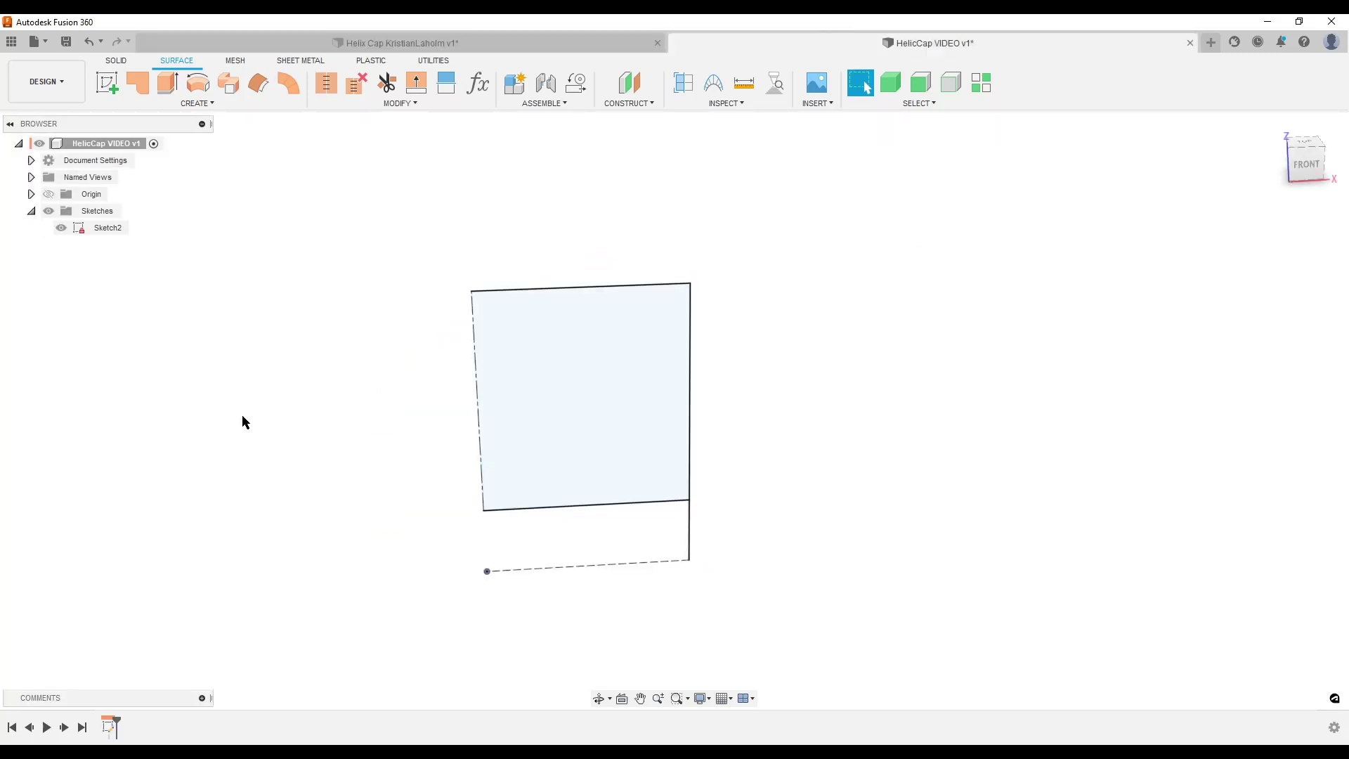
middle_click_drag(975, 458, 864, 430, "shift")
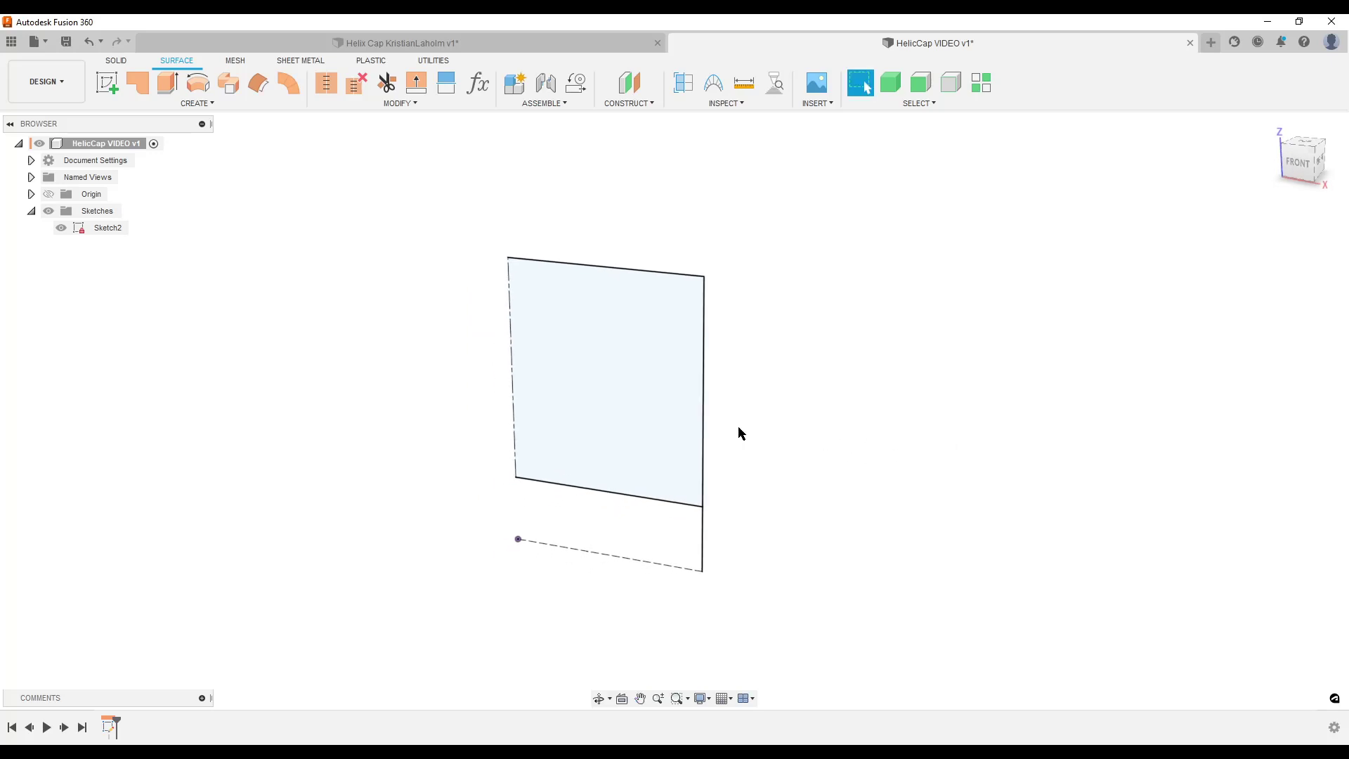
- Start a surface sweep with the bottom sketch line as profile and the left centreline as path
left_click(192, 106)
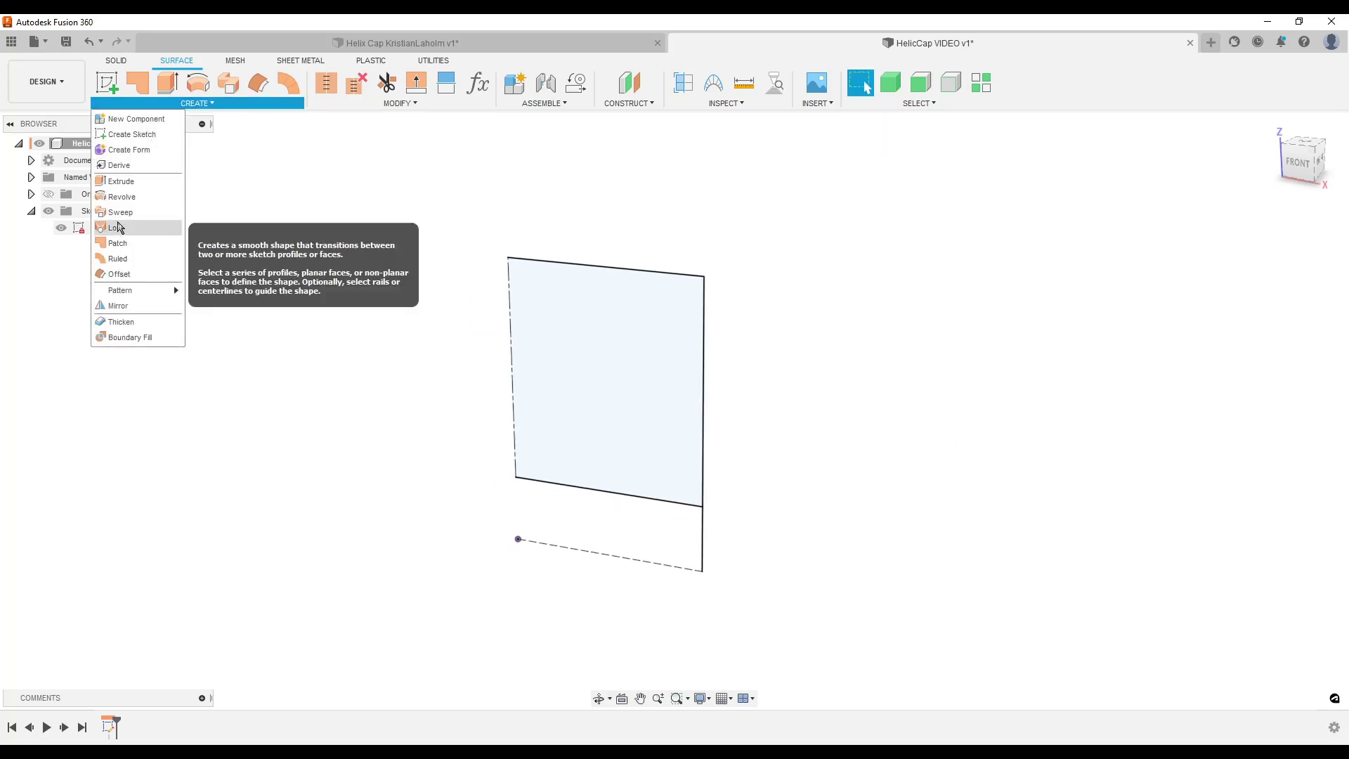
left_click(119, 212)
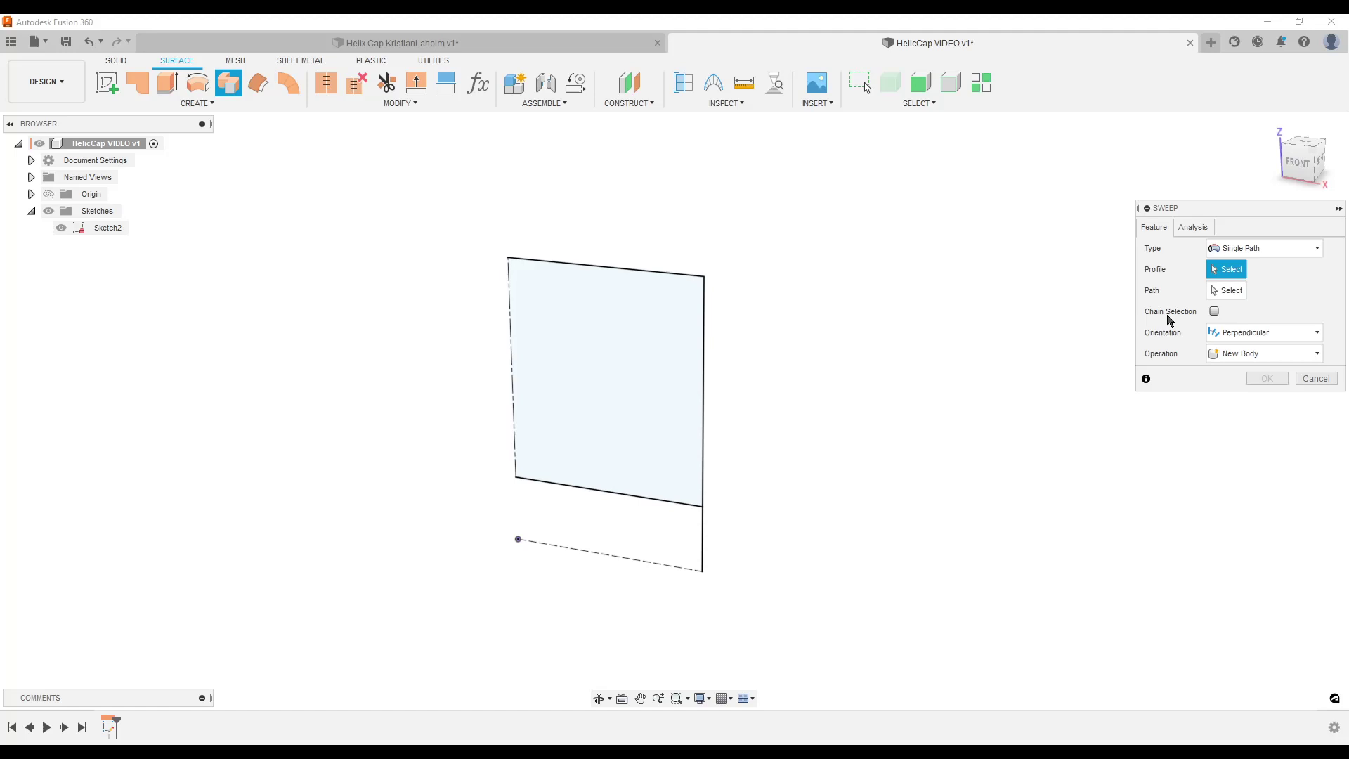
left_click(574, 486)
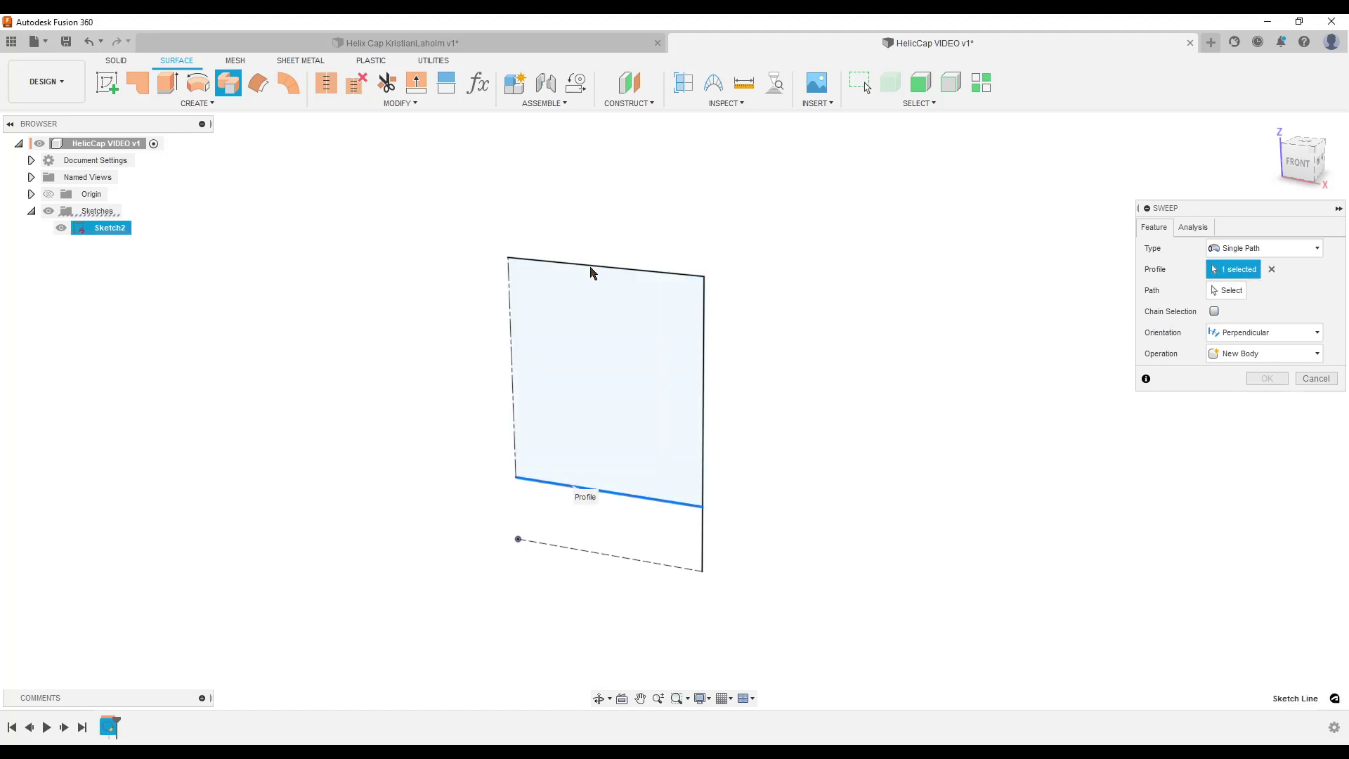
left_click(1231, 291)
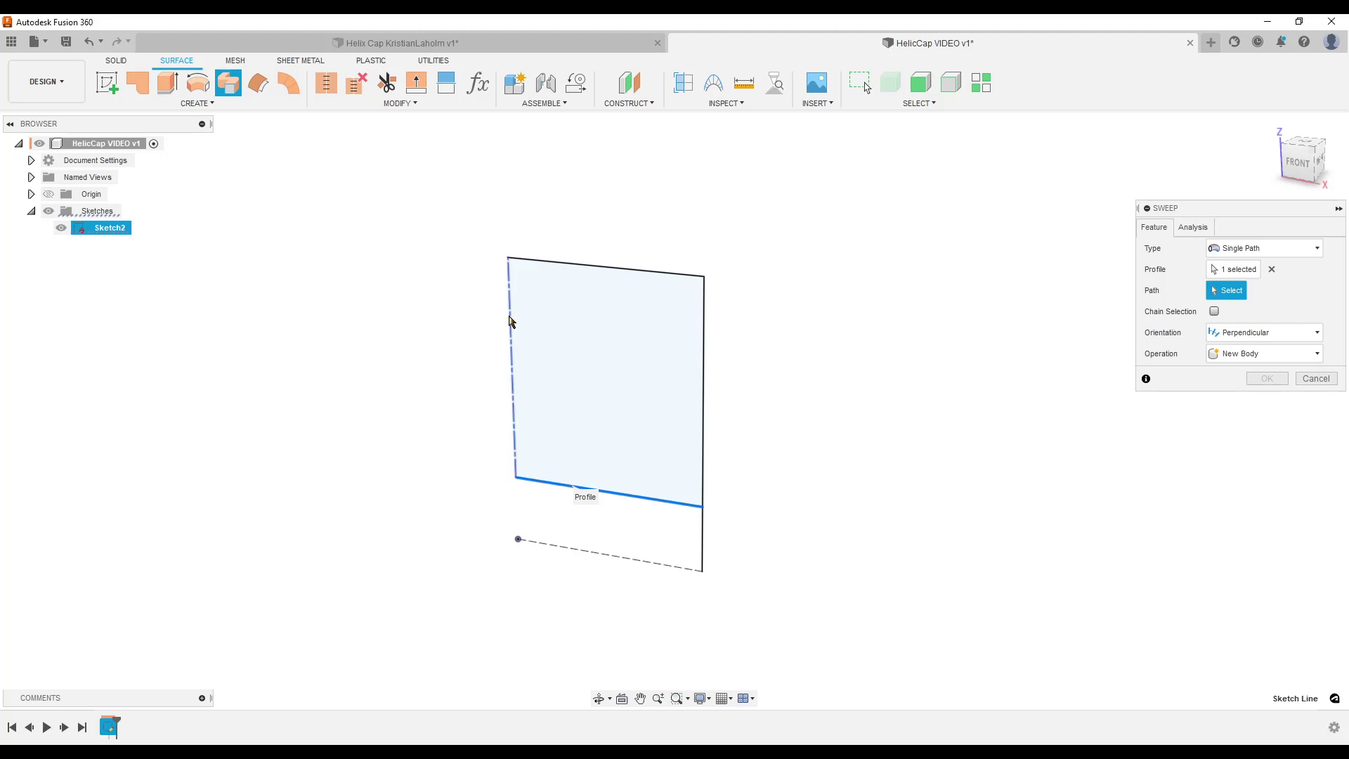
left_click(510, 321)
- Give the sweep a 360° twist angle and confirm the twisted surface body
left_click(1252, 375)
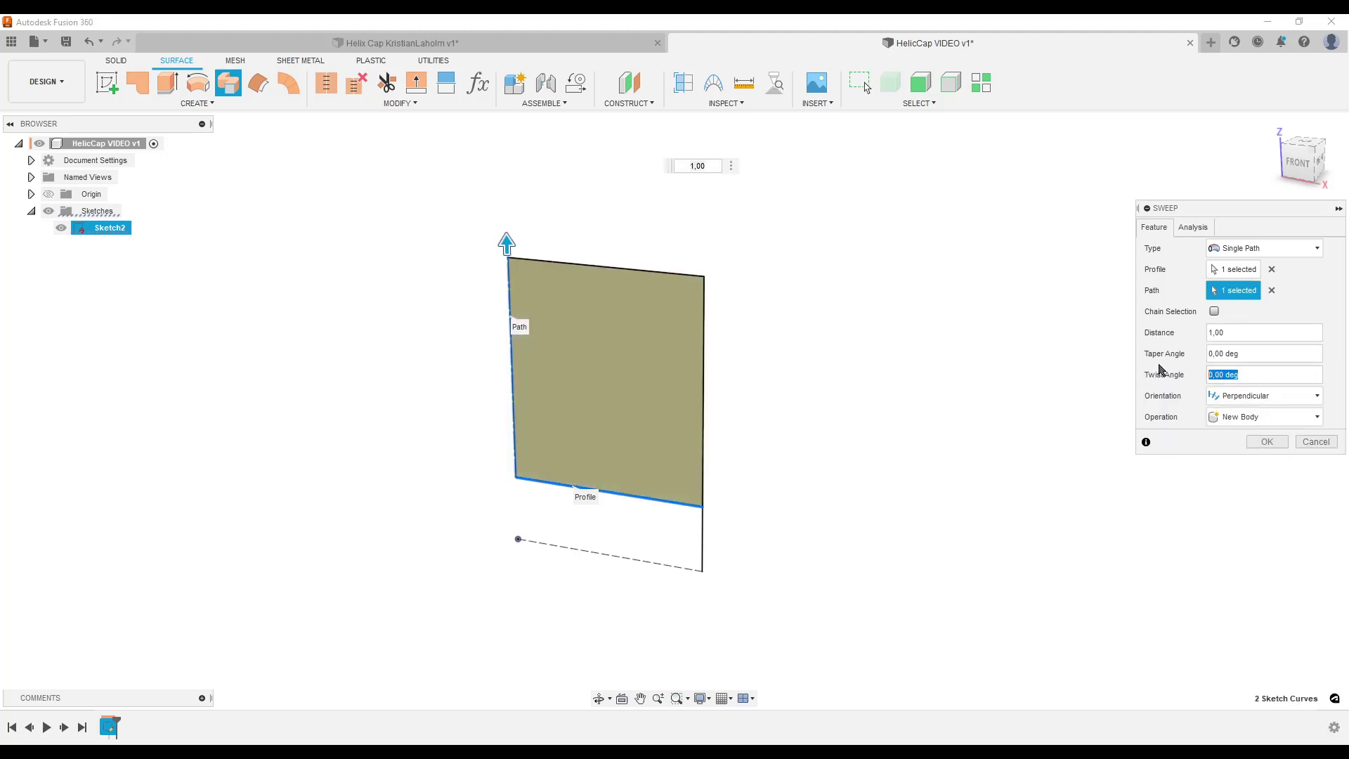
type("360")
key("Return")
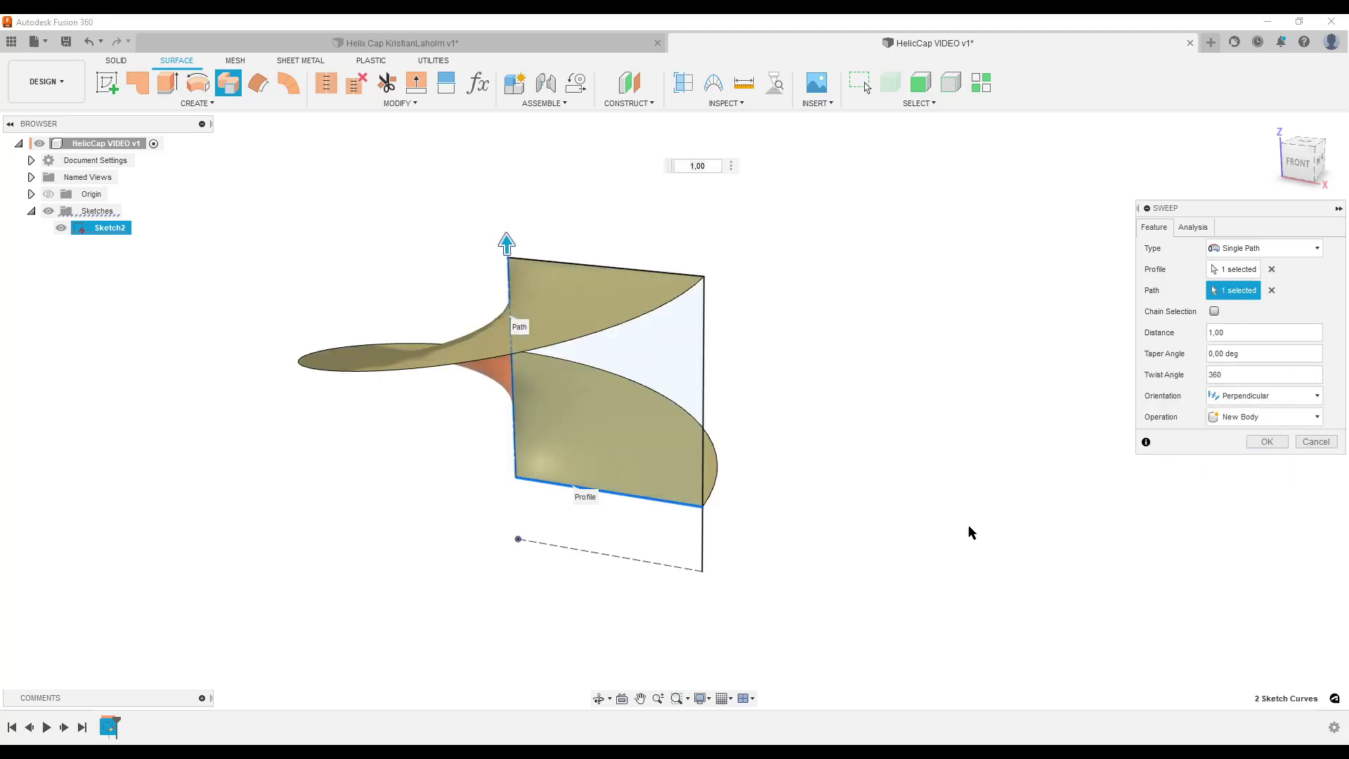
left_click_drag(967, 534, 864, 584, "shift")
left_click(1235, 371)
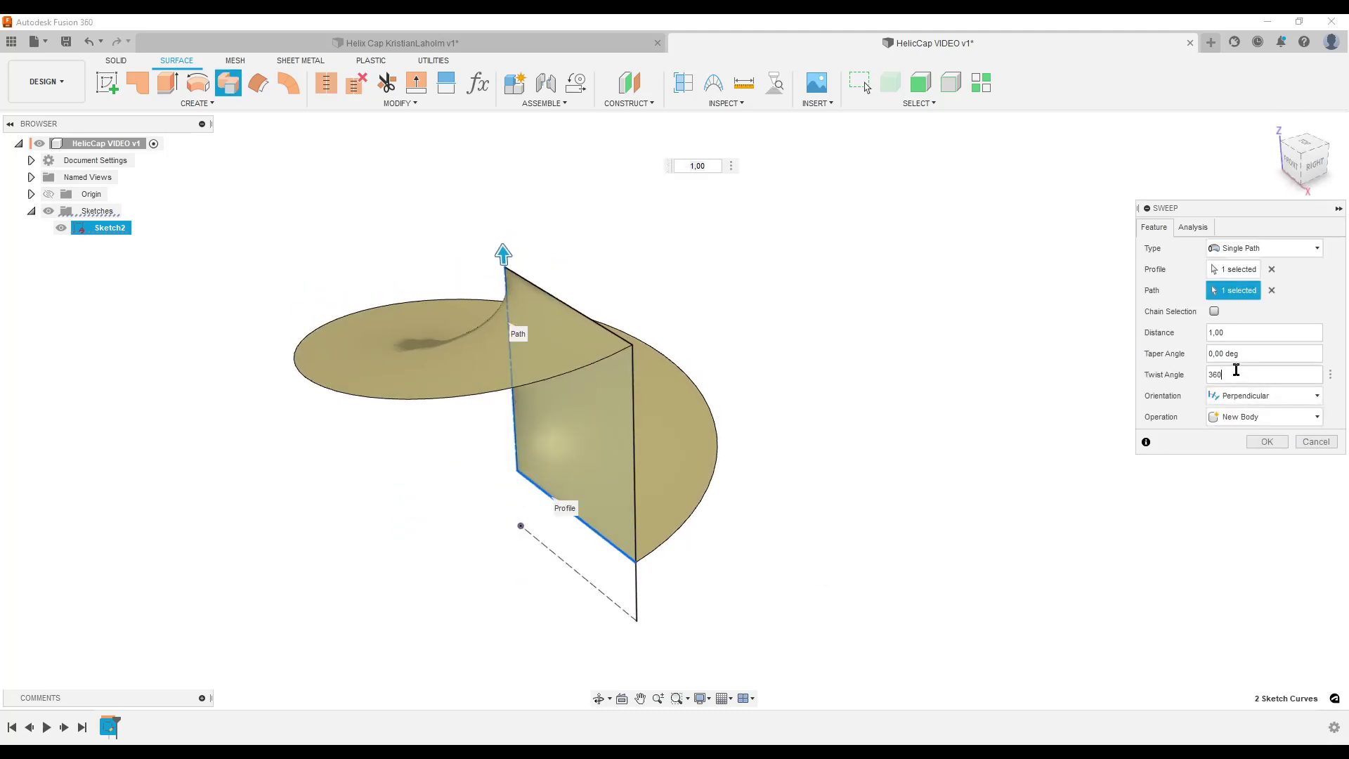
type("-")
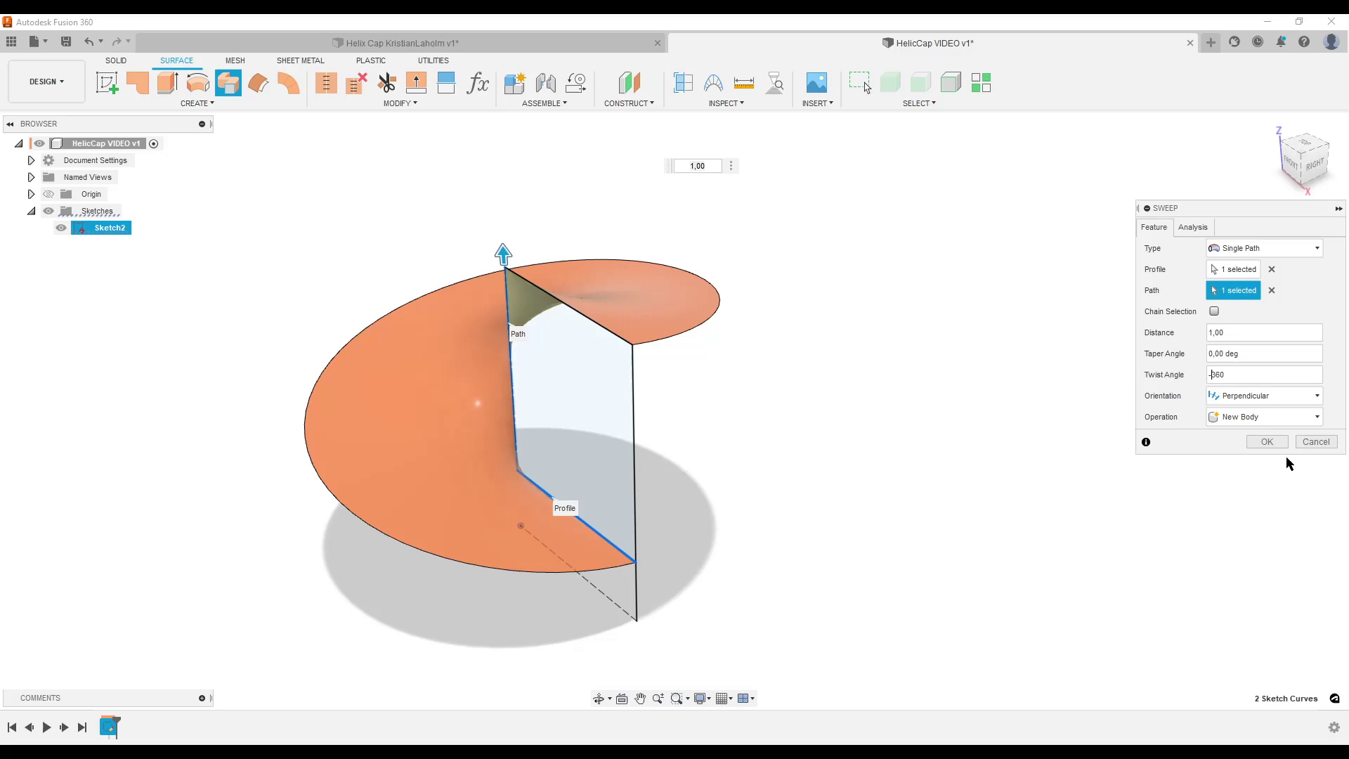
left_click(1269, 443)
middle_click_drag(900, 549, 934, 517, "shift")
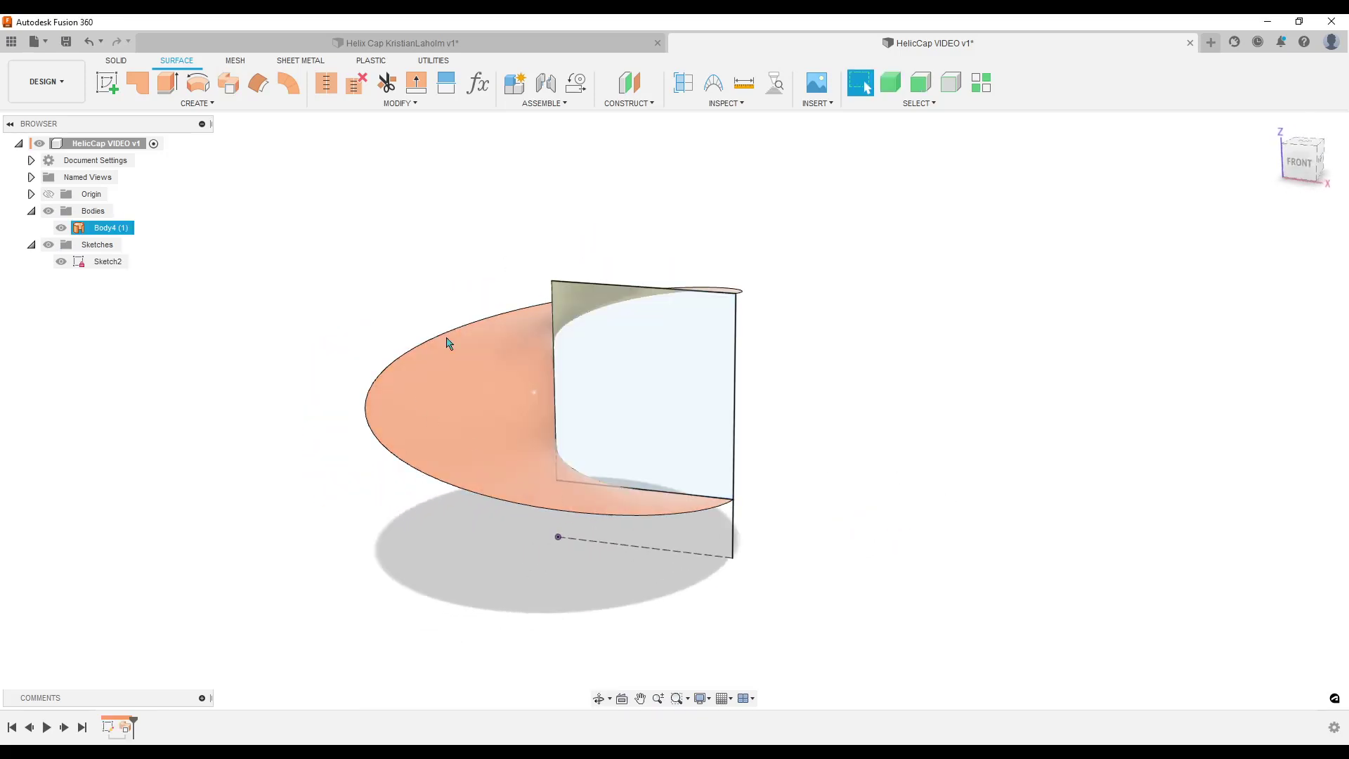
- Compare the model against the finished reference helix cap design
middle_click_drag(448, 343, 571, 221, "shift")
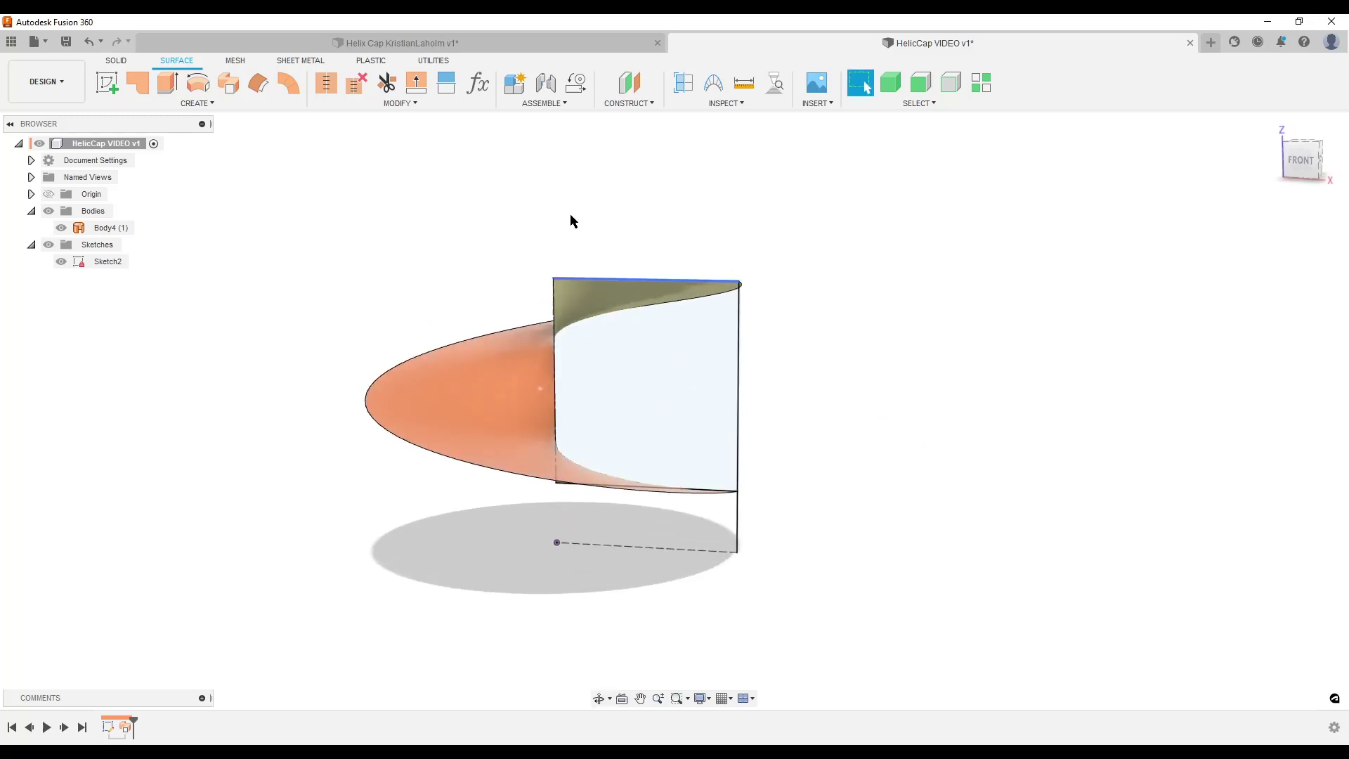
left_click(561, 52)
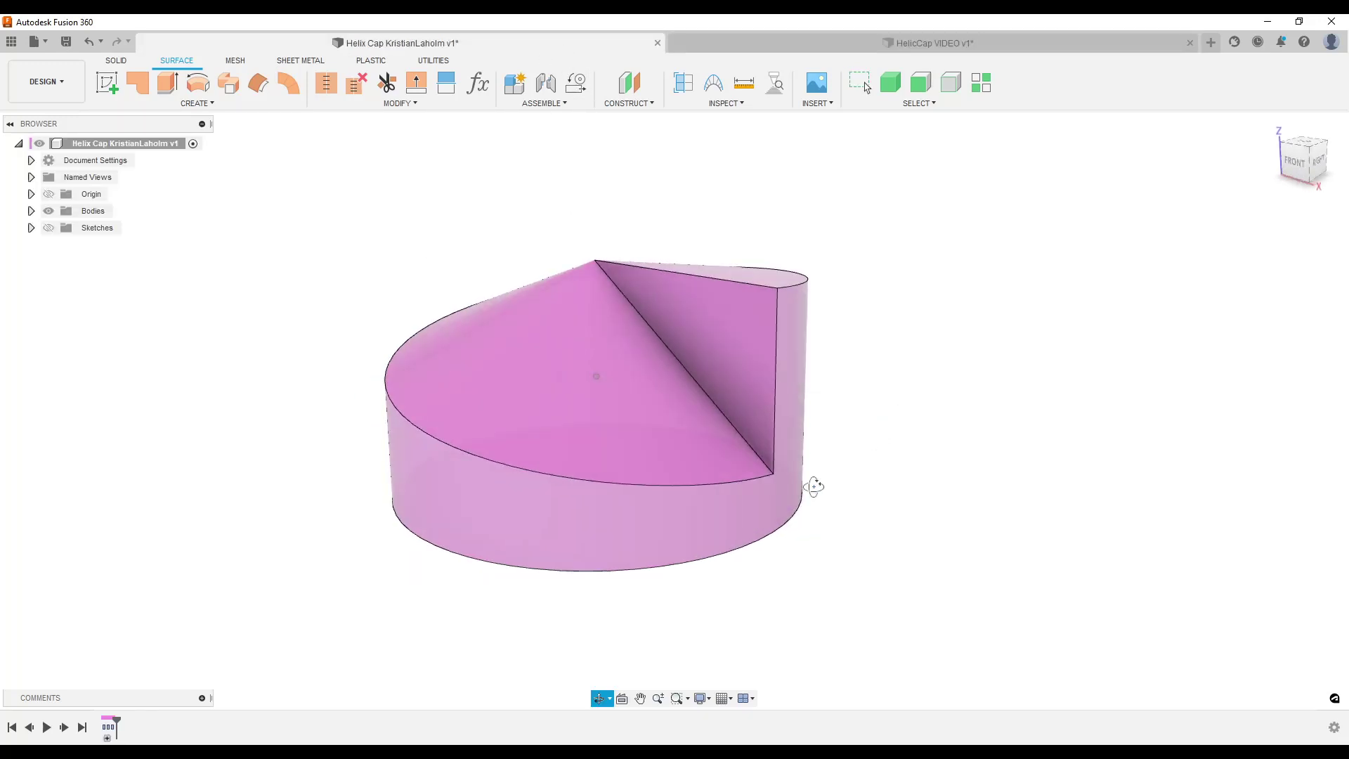
left_click_drag(813, 486, 687, 431)
key("Escape")
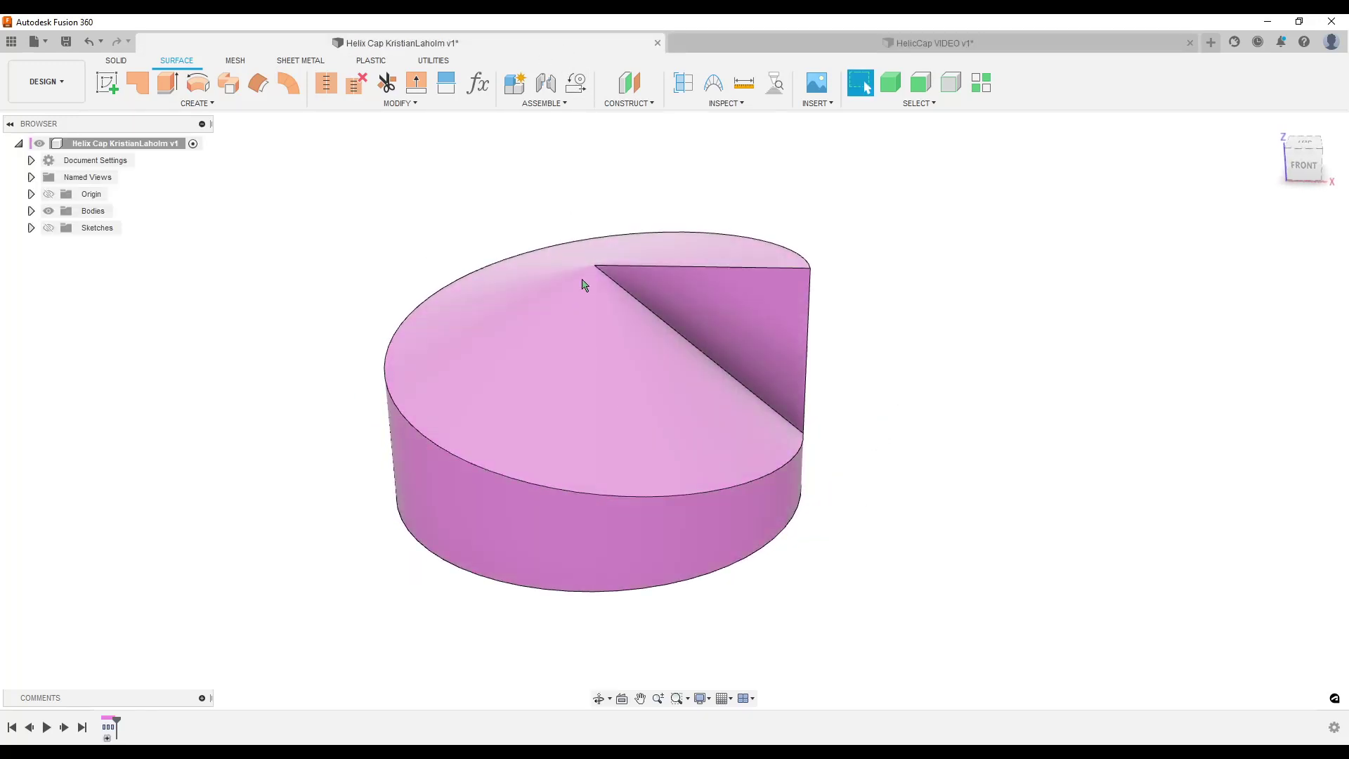
left_click(817, 47)
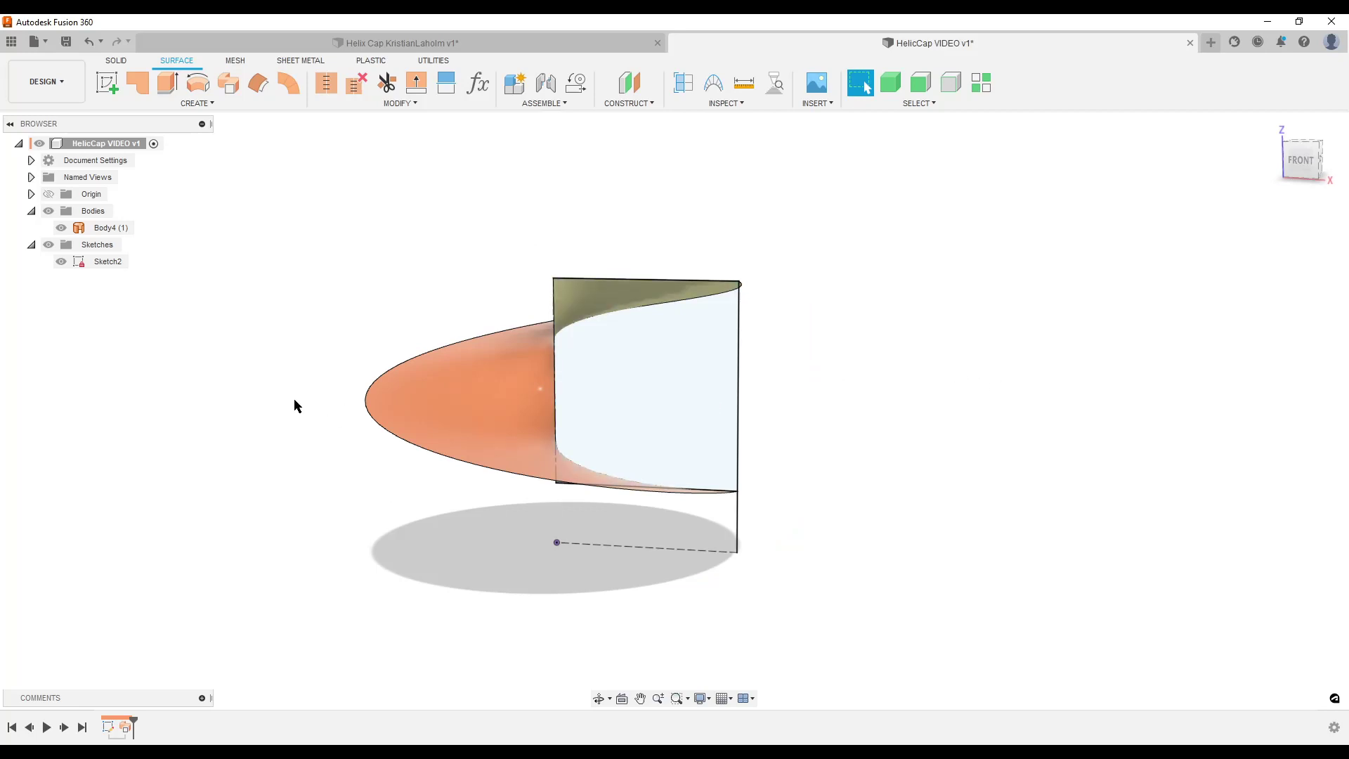
- Loft a surface from the twisted body's bottom edge to the top corner point, forming a cone
left_click(189, 105)
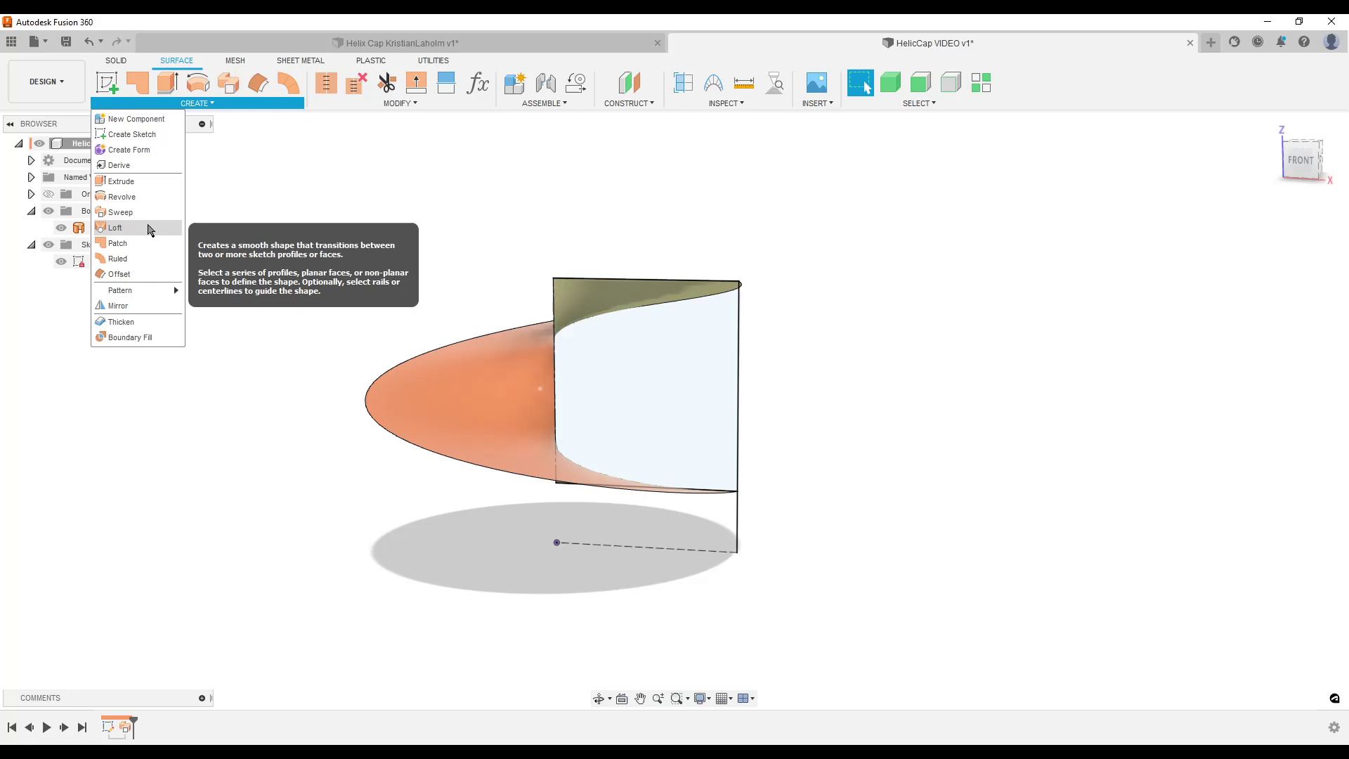
left_click(115, 227)
middle_click_drag(787, 663, 732, 683, "shift")
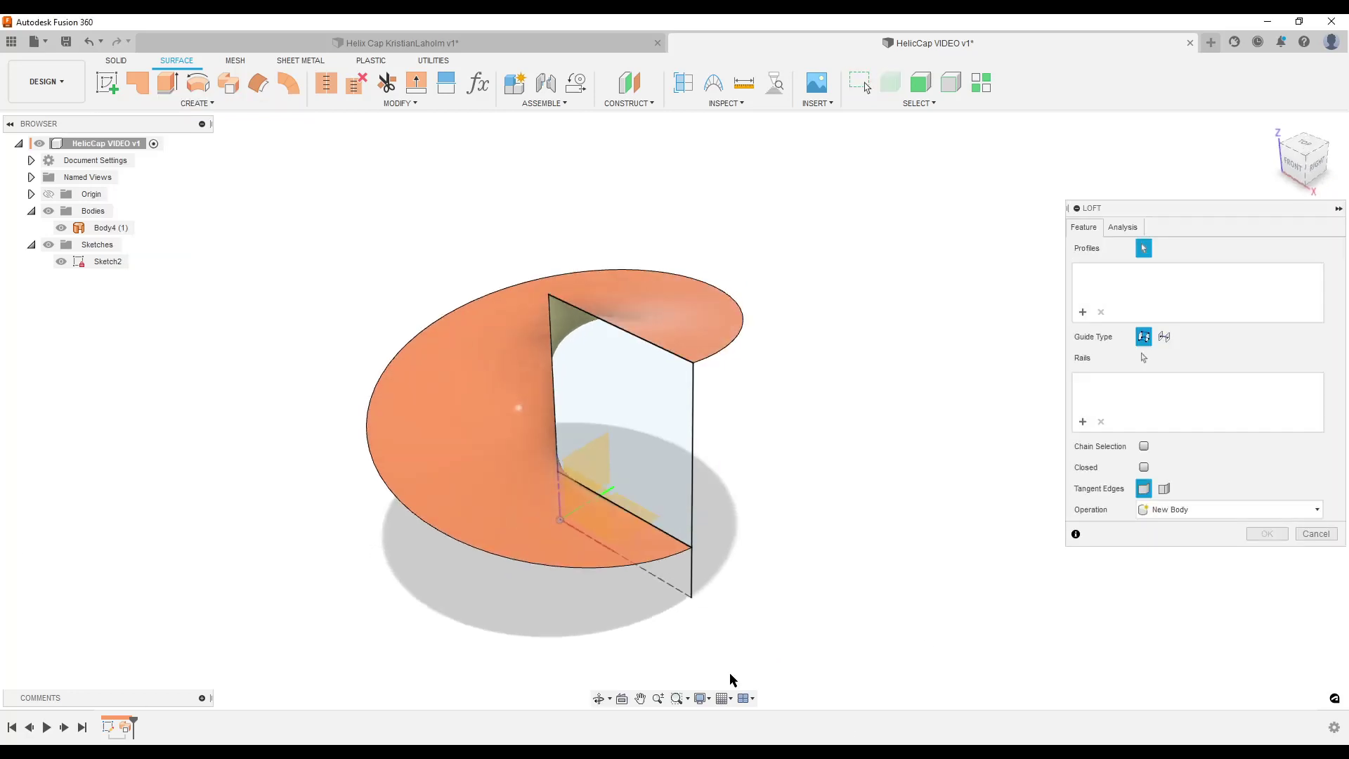
left_click(495, 560)
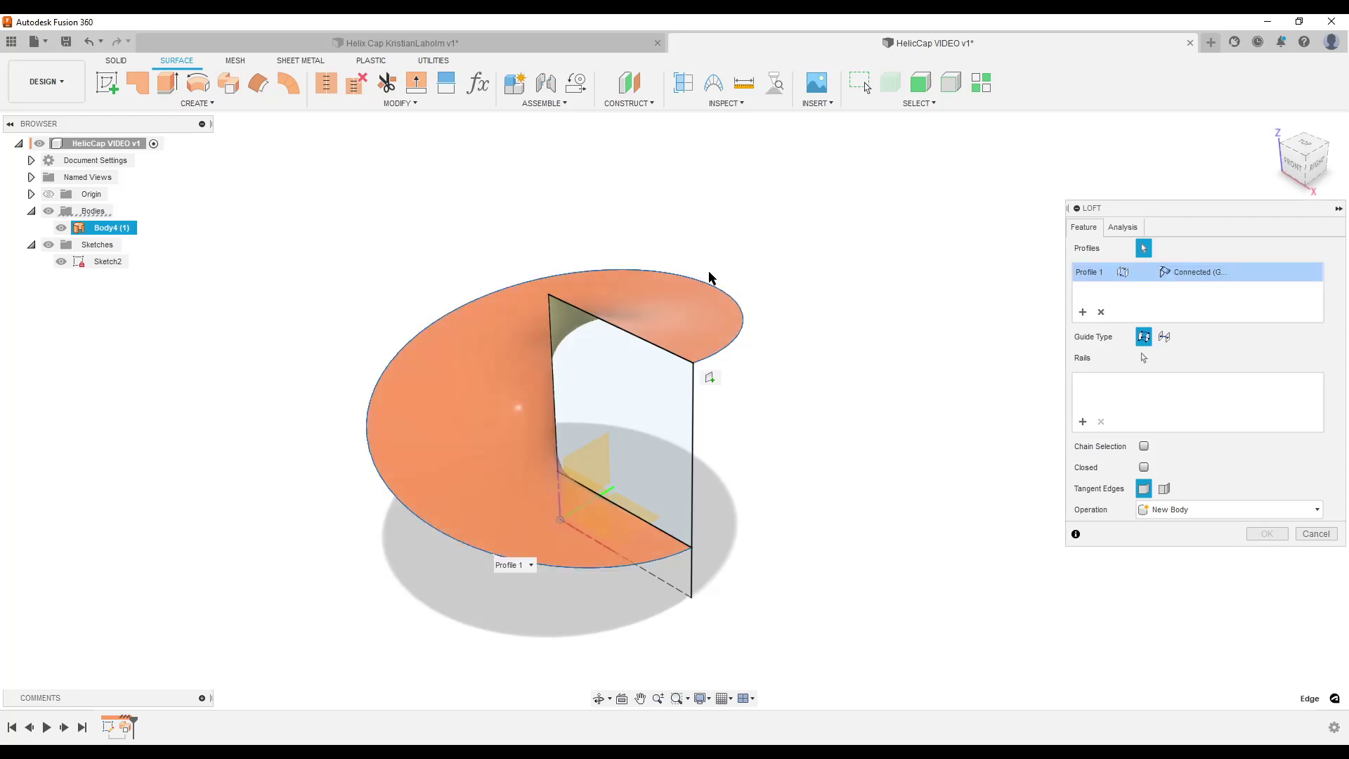
left_click(549, 296)
middle_click_drag(859, 582, 864, 503, "shift")
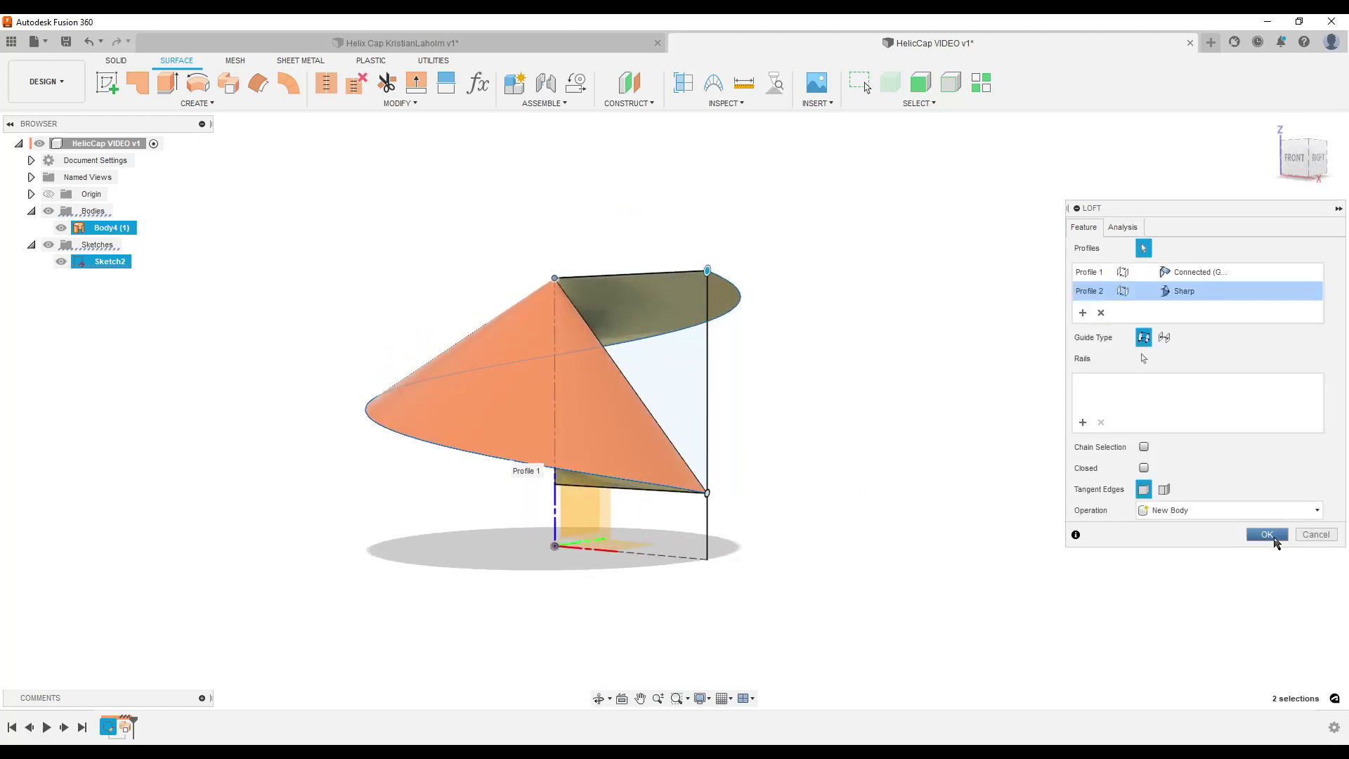
left_click(1268, 535)
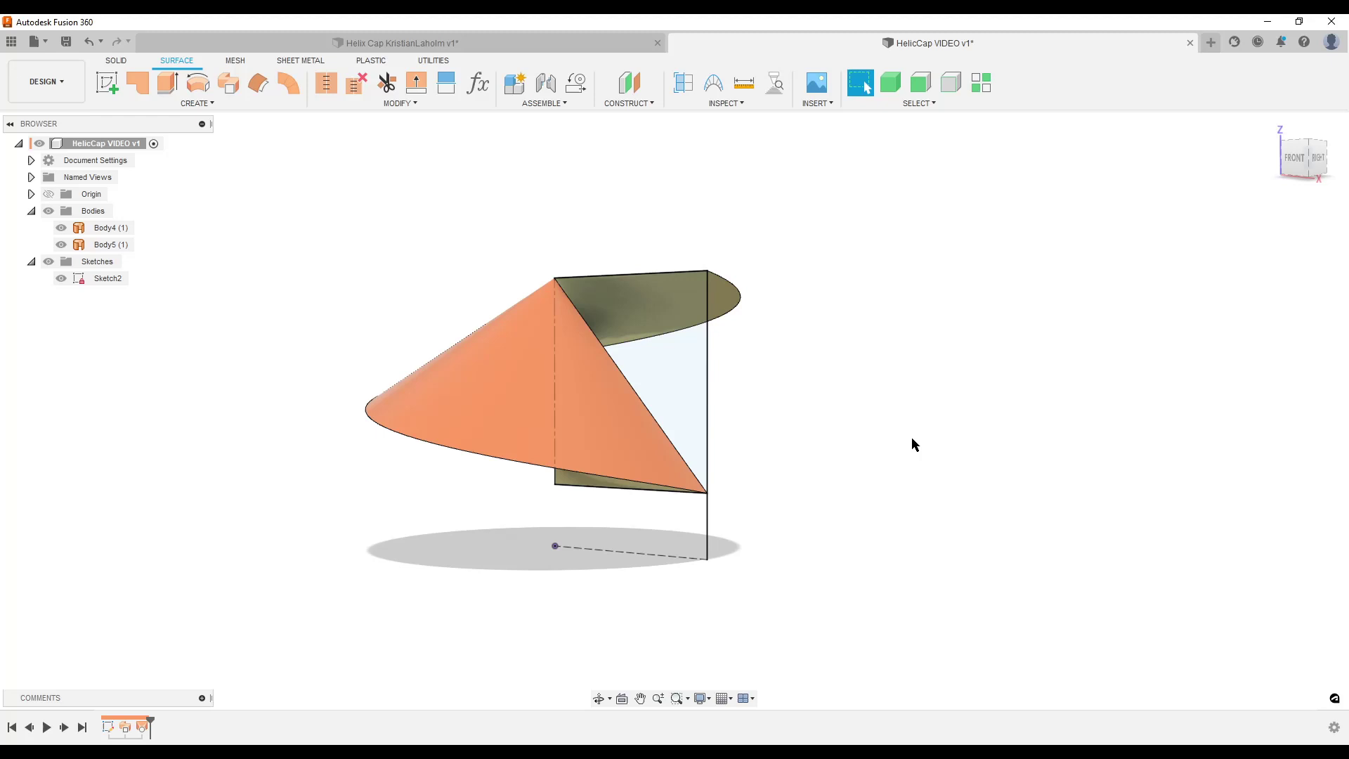
- Remove the twisted sweep body Body4 from the design
left_click(104, 229)
right_click(105, 230)
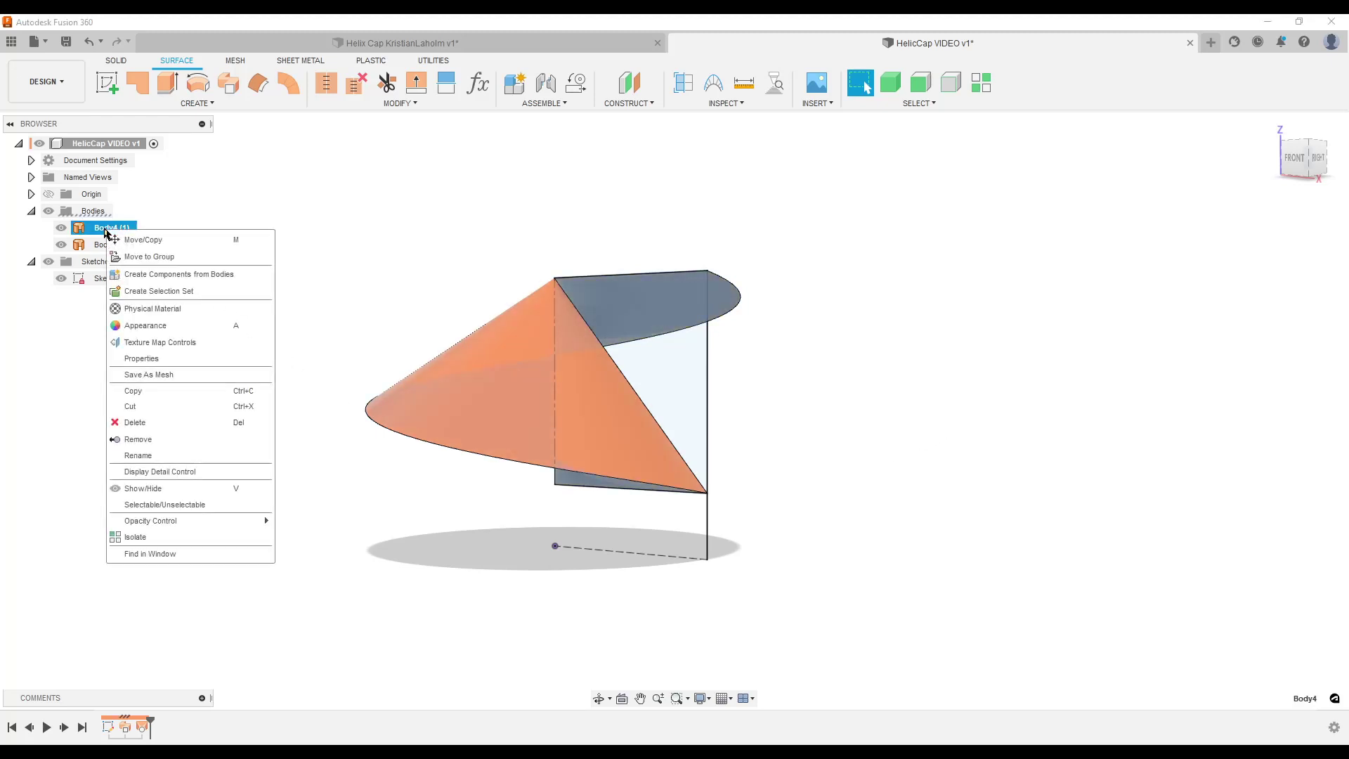
left_click(147, 440)
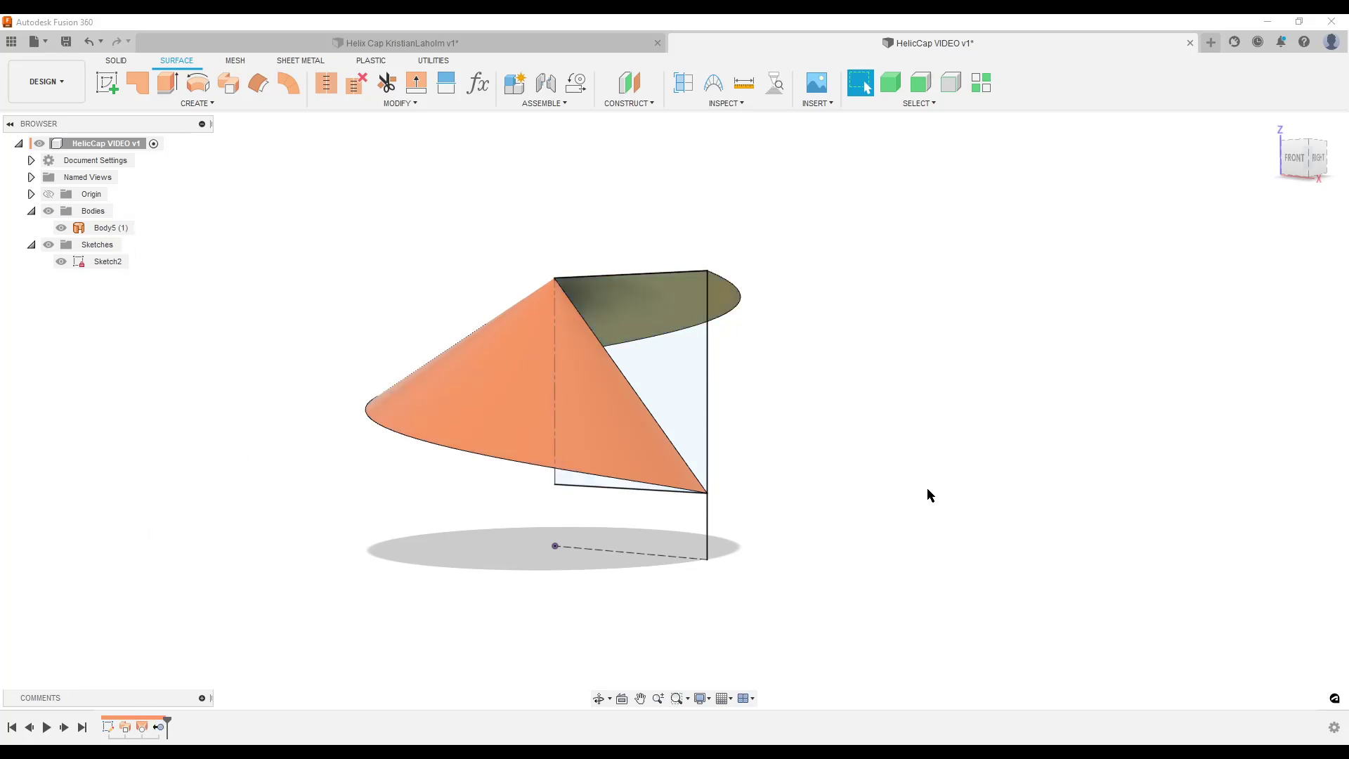
middle_click_drag(926, 487, 982, 510, "shift")
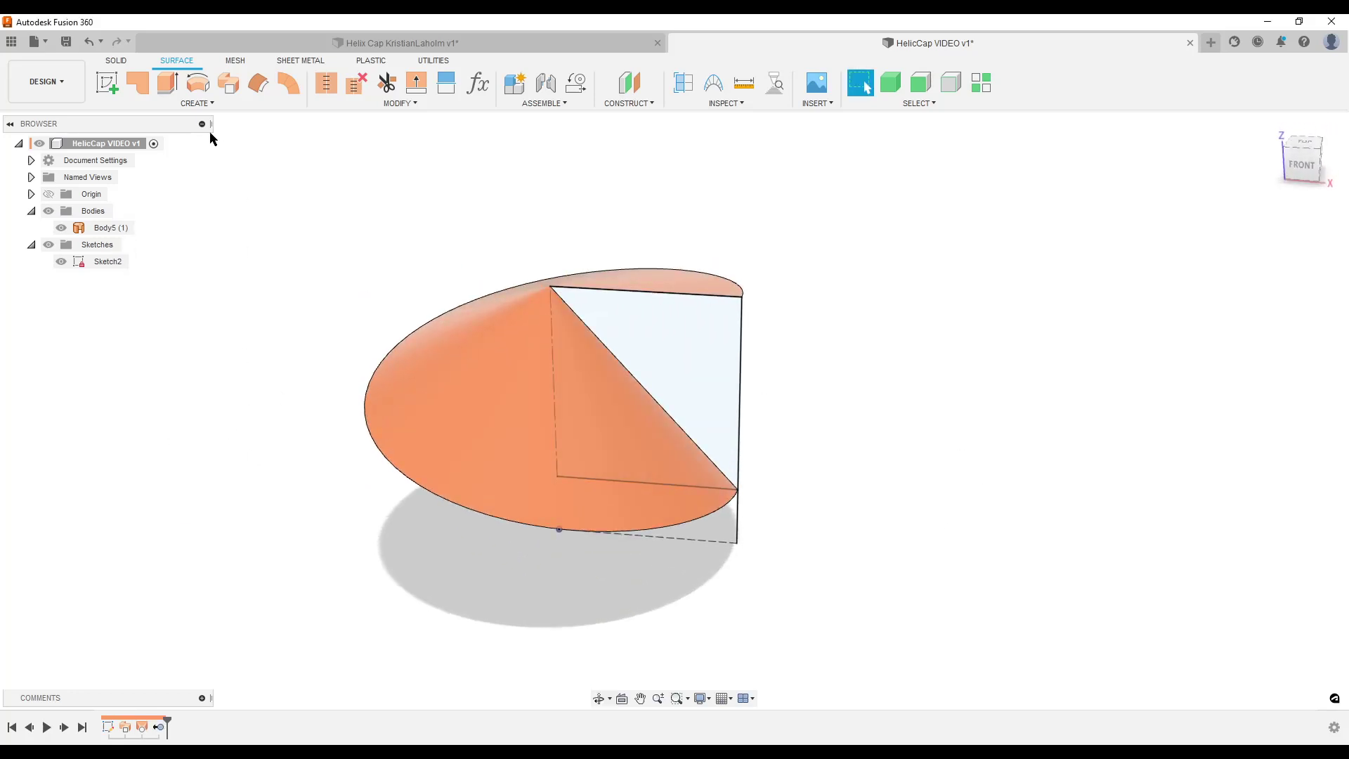
- Patch the triangular sketch profile with a flat surface, creating Body6
left_click(137, 82)
left_click(640, 380)
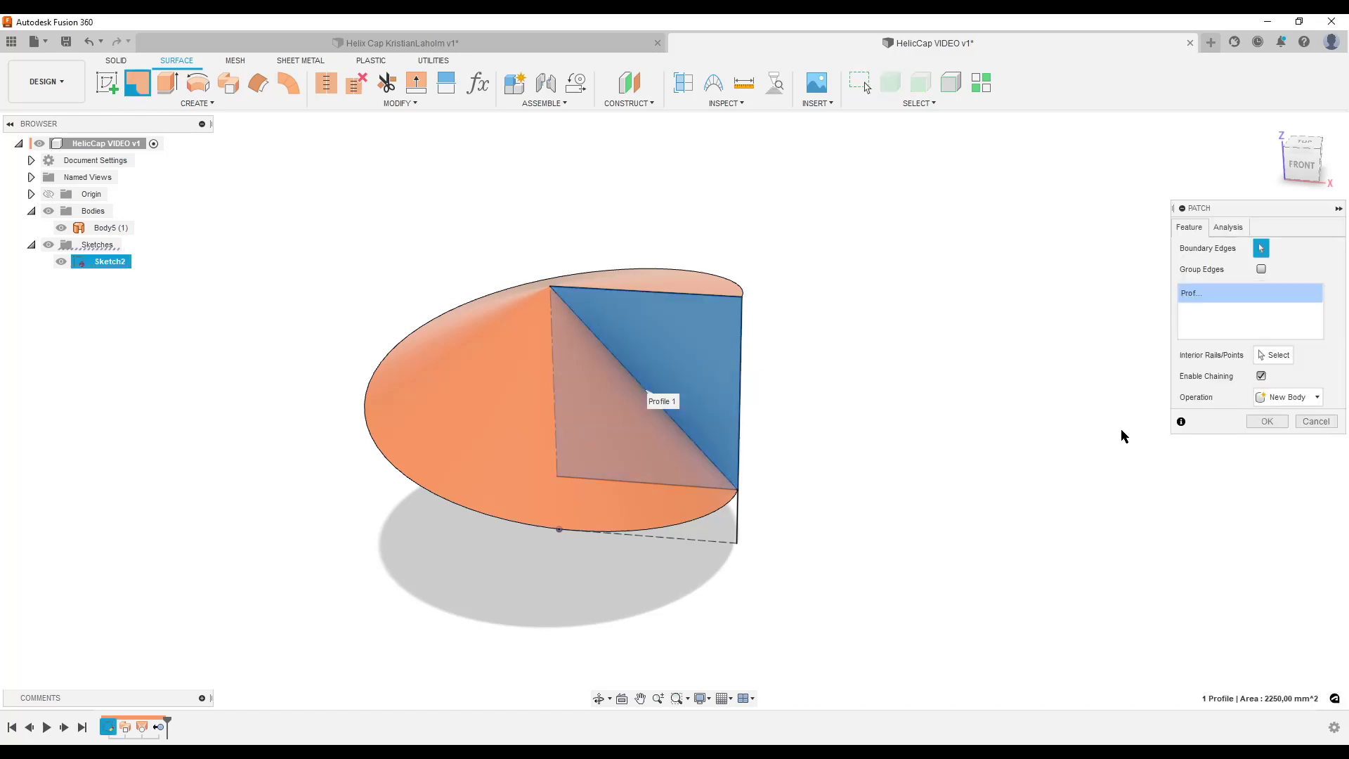
middle_click_drag(973, 496, 405, 311, "shift")
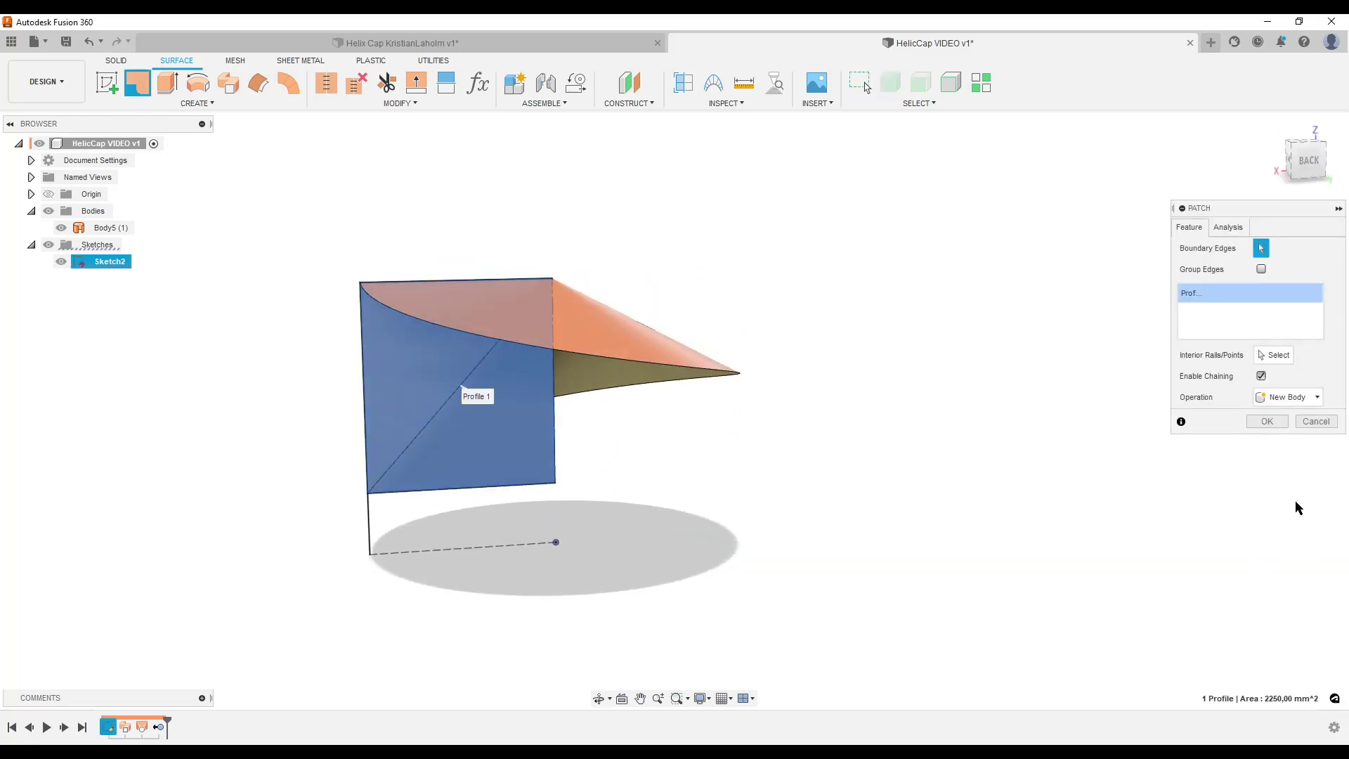
left_click(1266, 421)
middle_click_drag(765, 453, 956, 459, "shift")
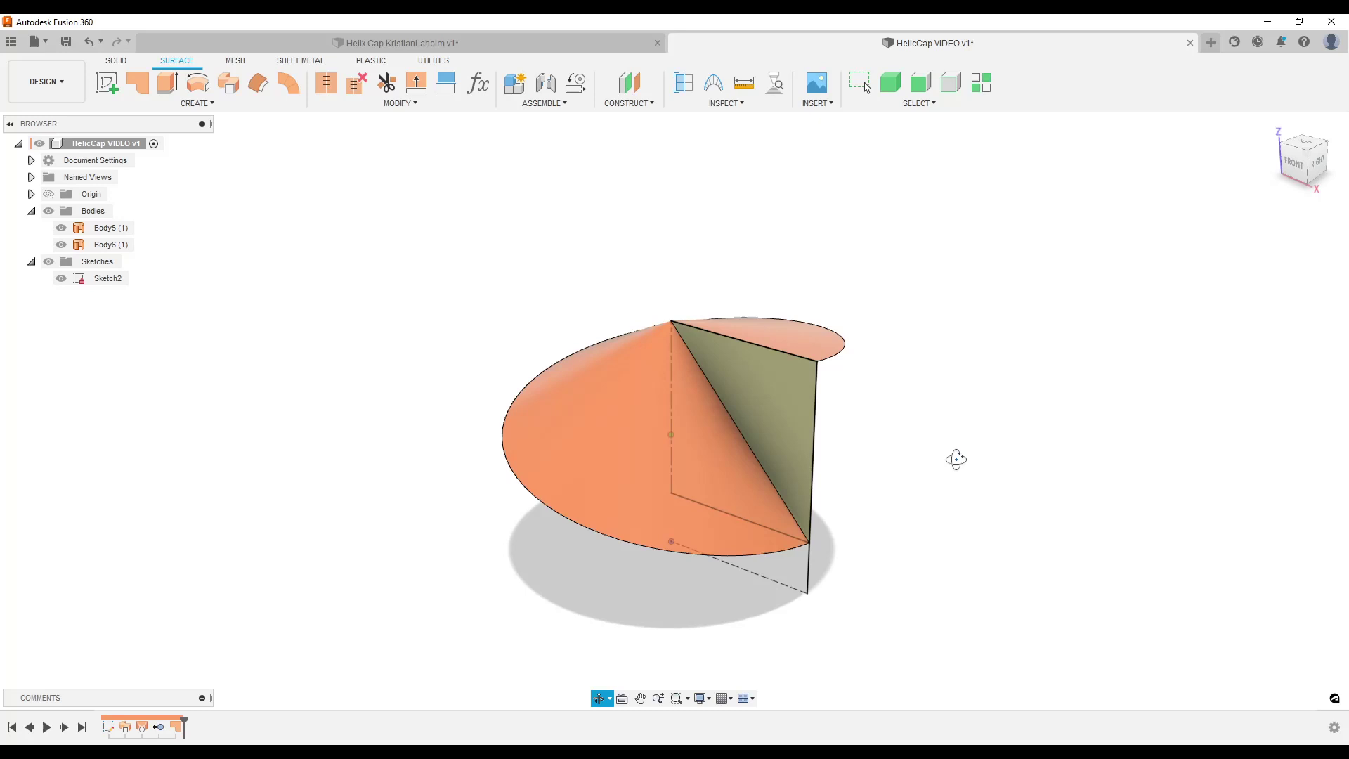
- Revolve the vertical sketch line 360° about the dashed centre line into cylindrical surface Body7
left_click(198, 82)
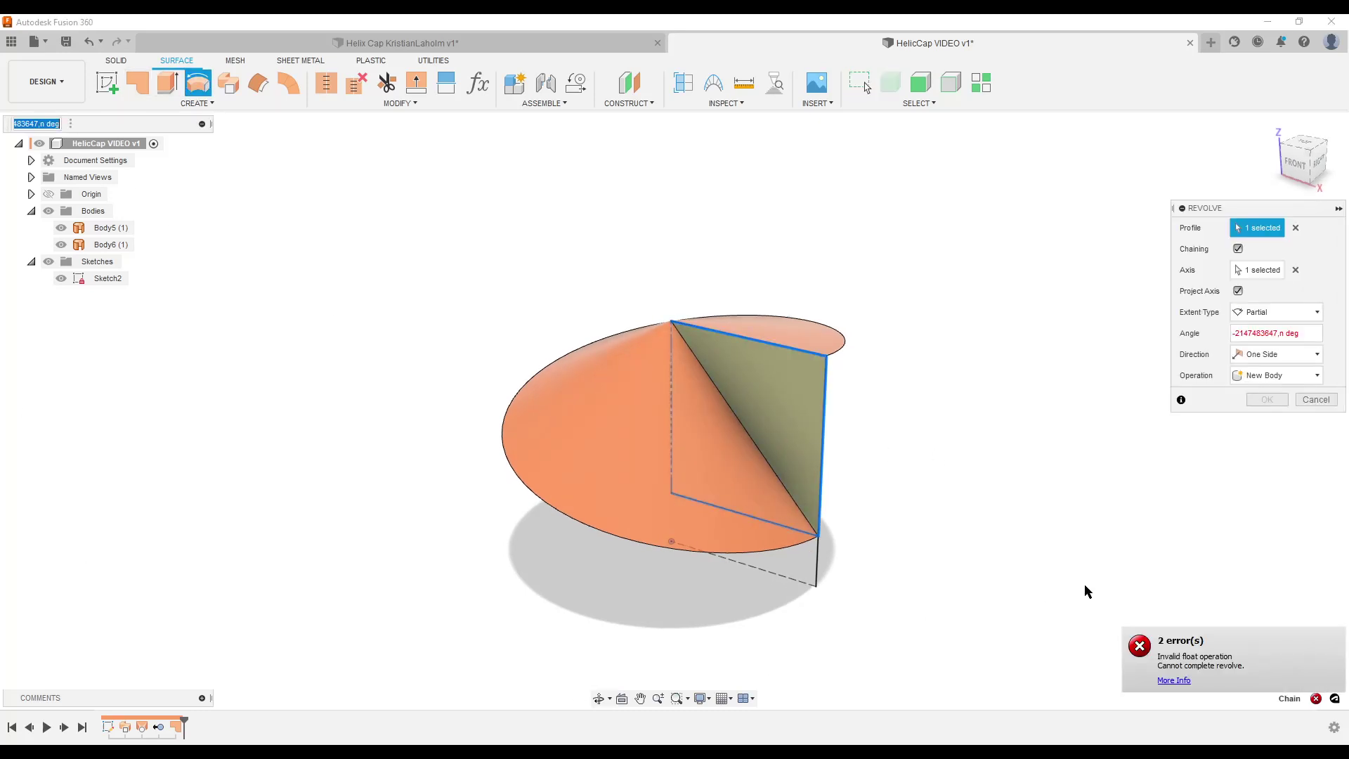
left_click(1296, 270)
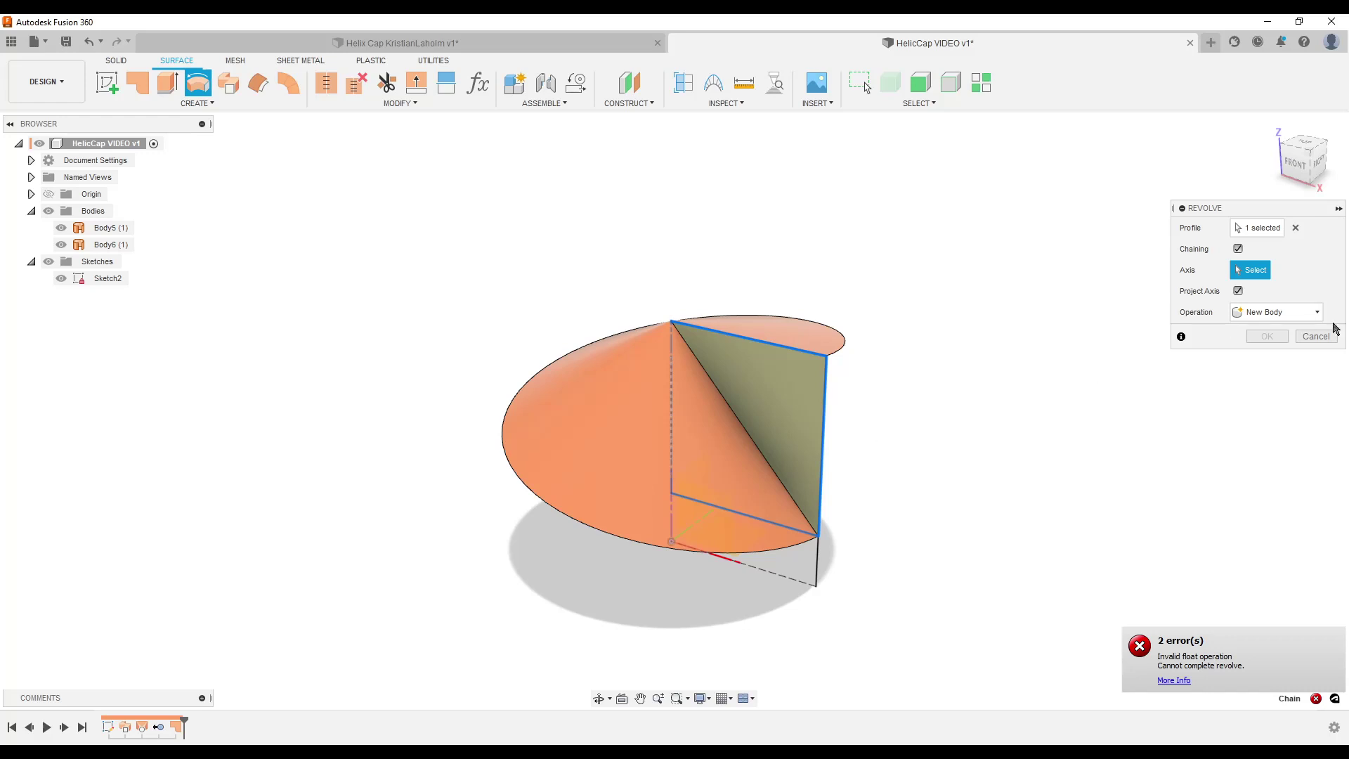
left_click(1295, 227)
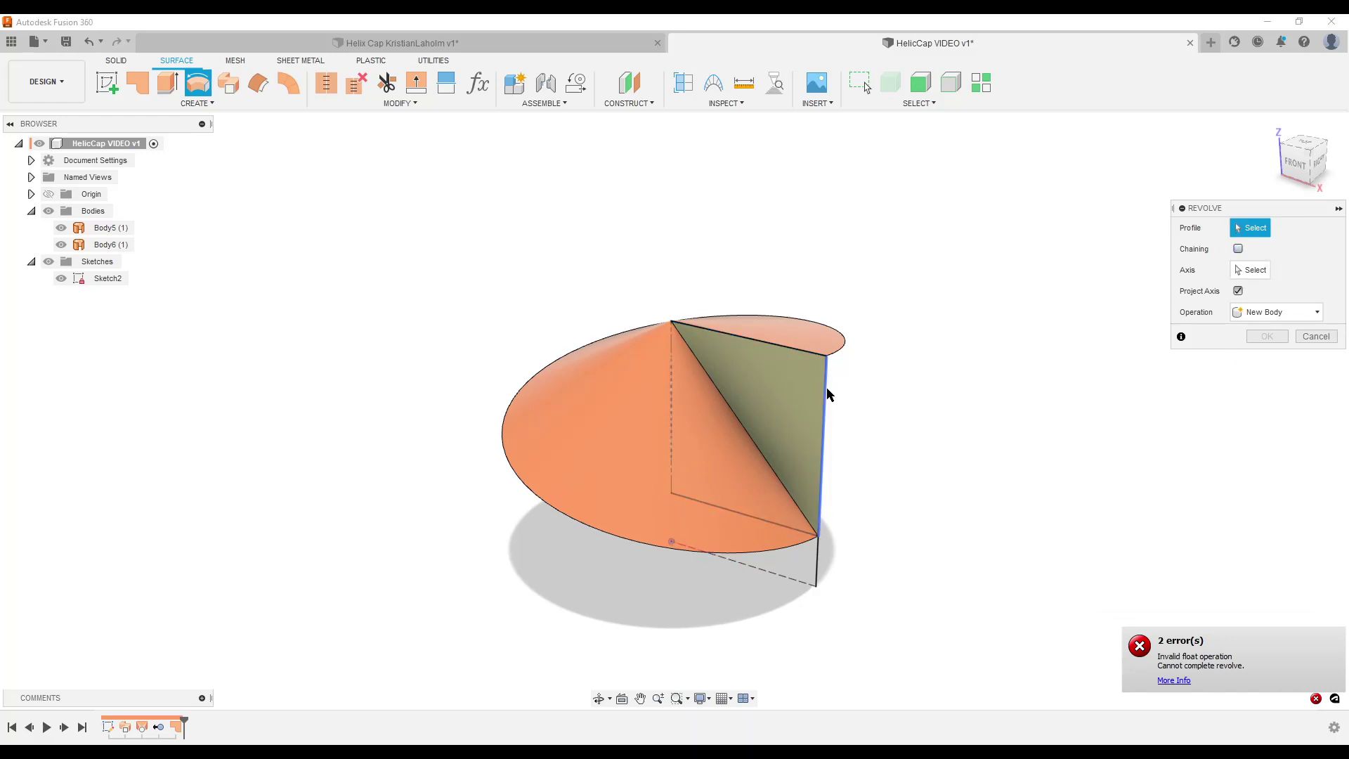
left_click(827, 414)
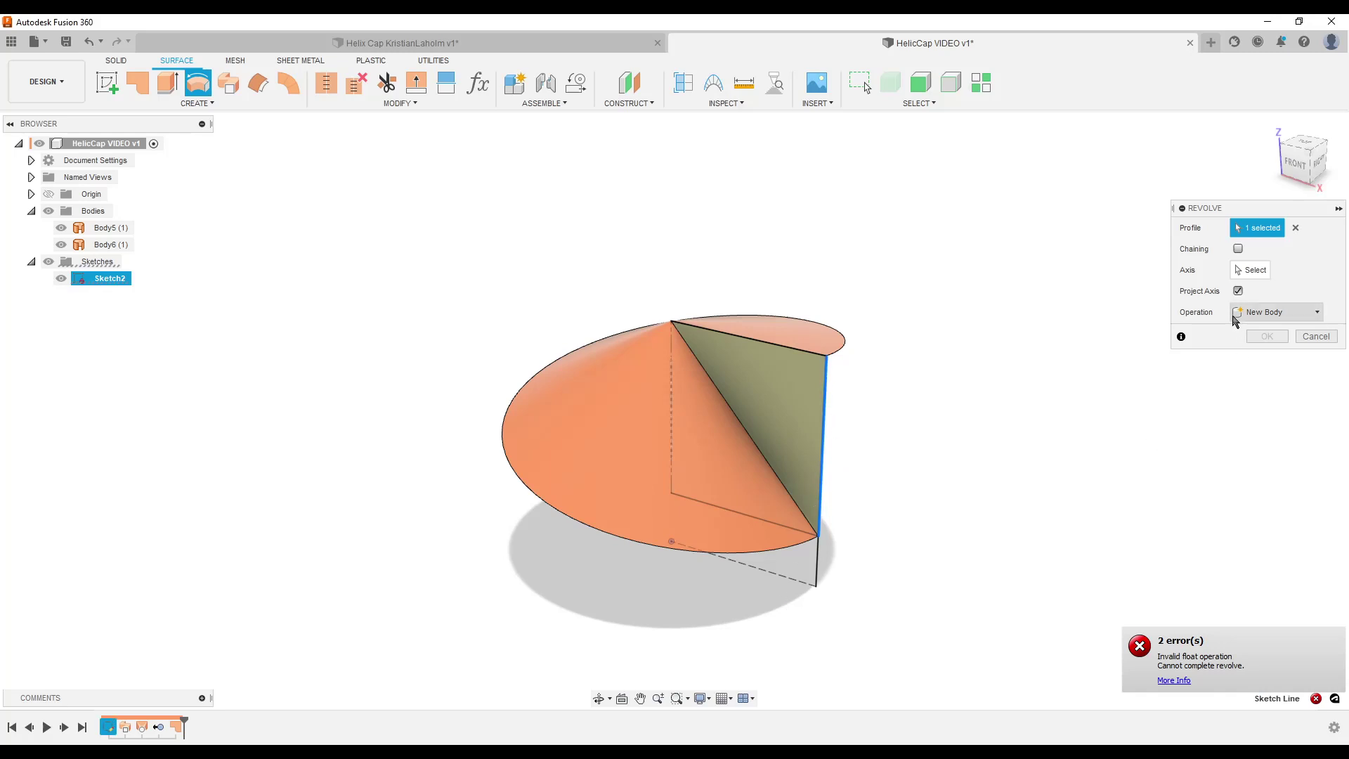
left_click(1238, 268)
left_click(671, 394)
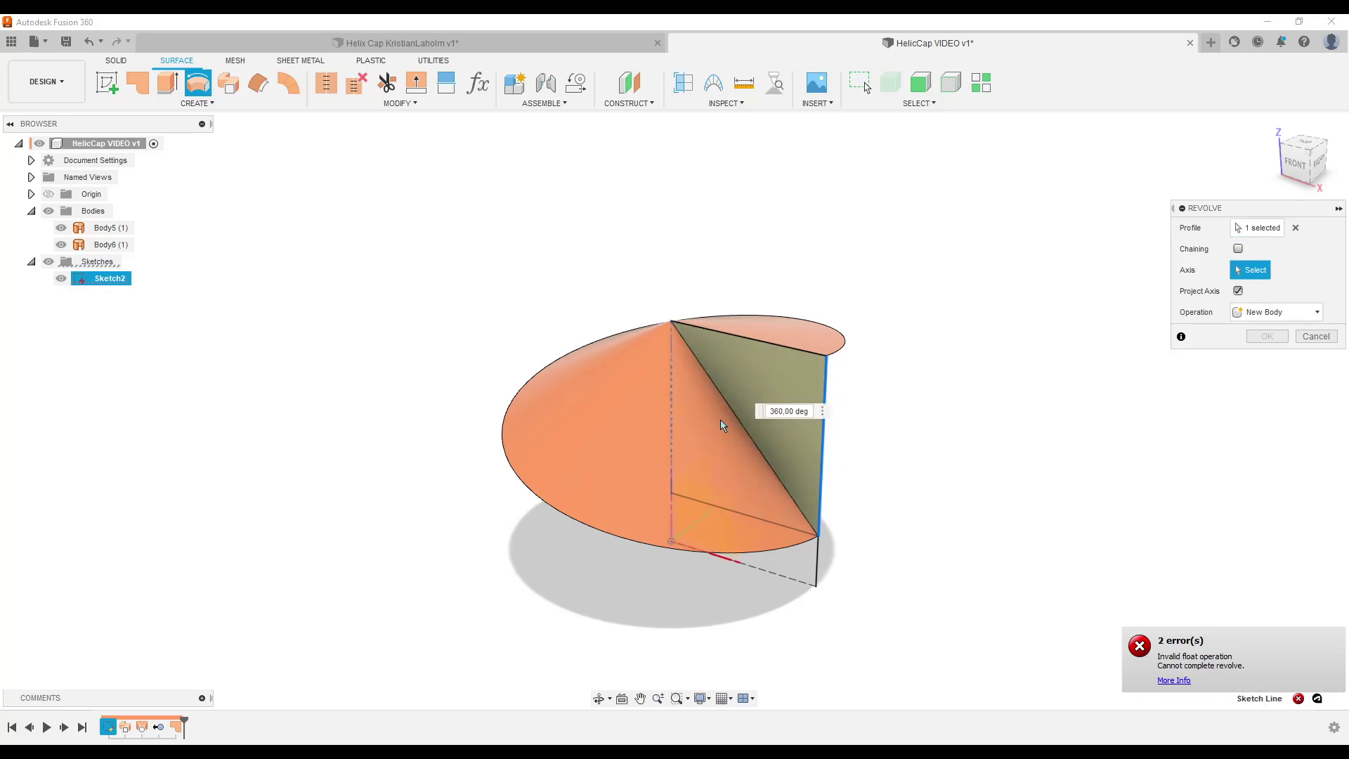
middle_click_drag(959, 557, 956, 478, "shift")
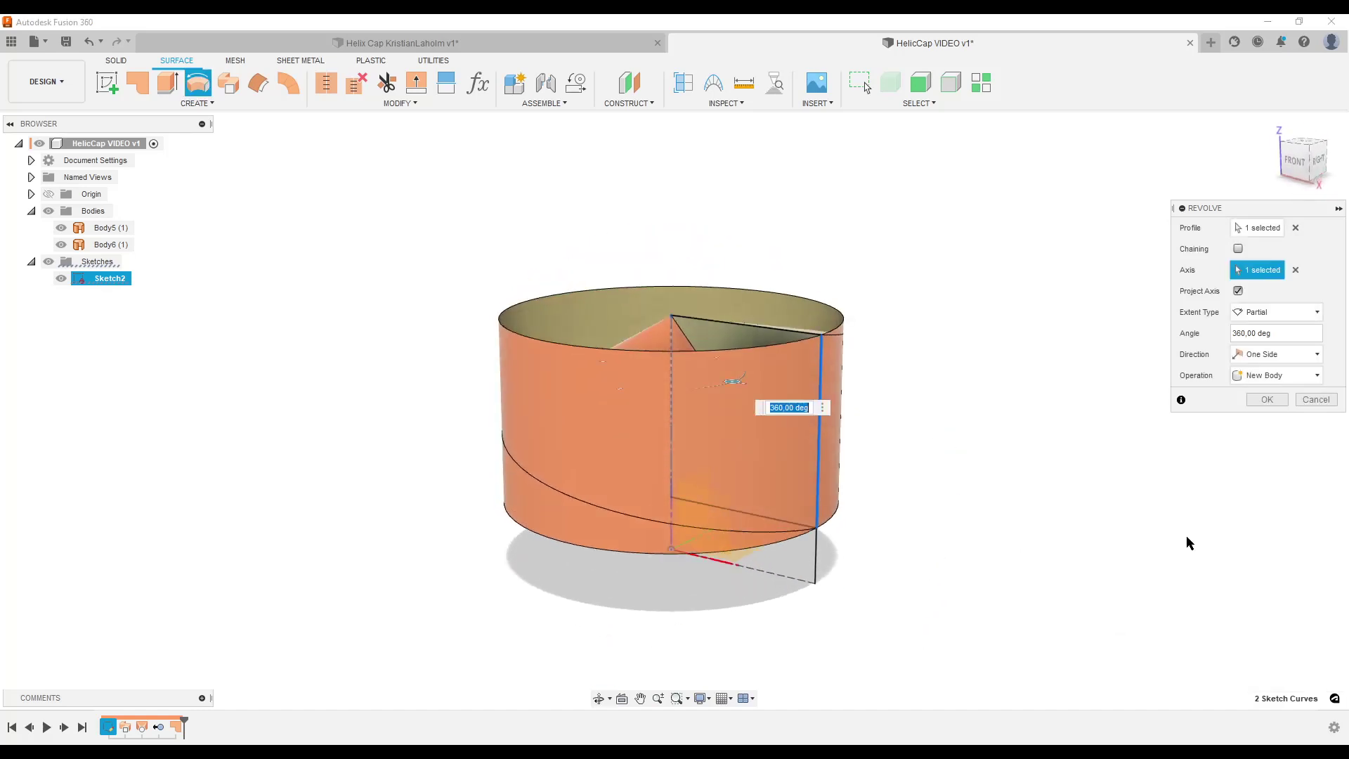
left_click(1266, 399)
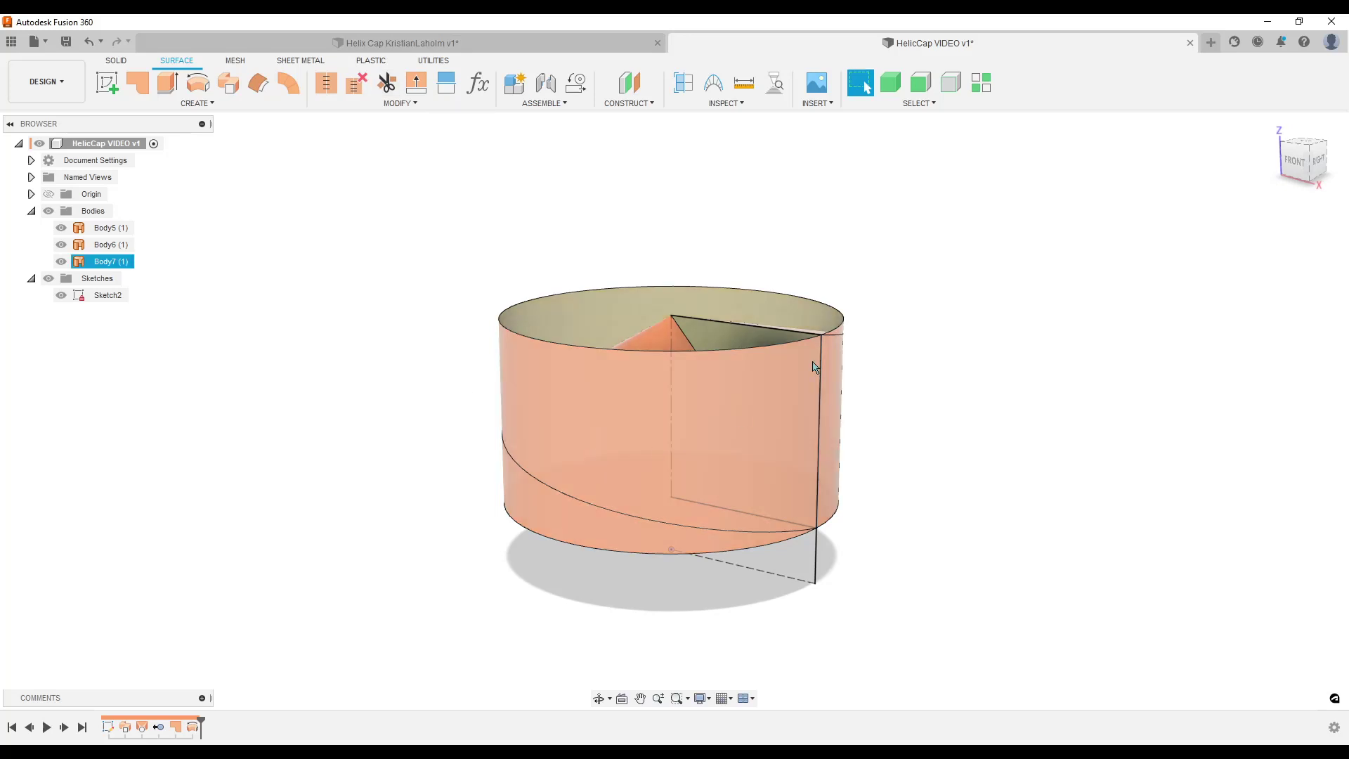
- Start a Boundary Fill from the surface creation menu
middle_click_drag(977, 438, 904, 400, "shift")
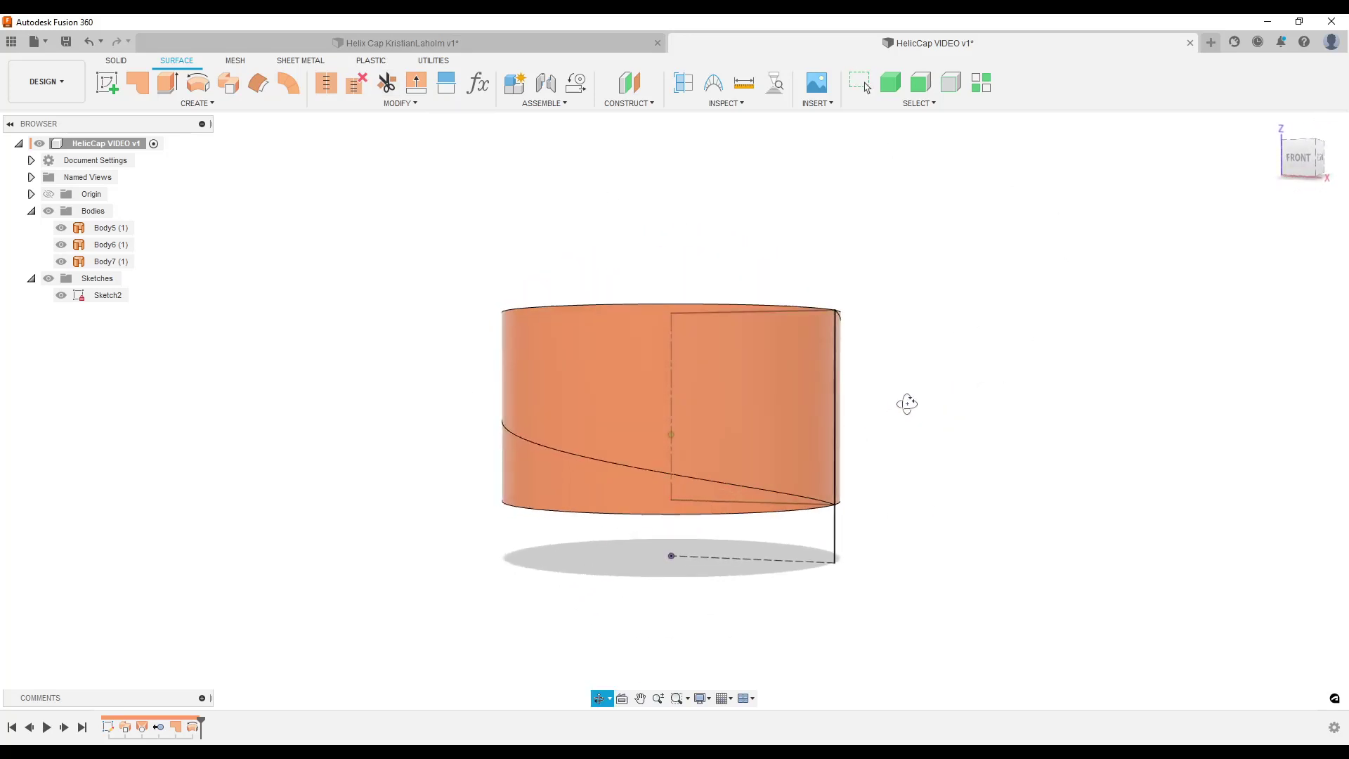
left_click(194, 105)
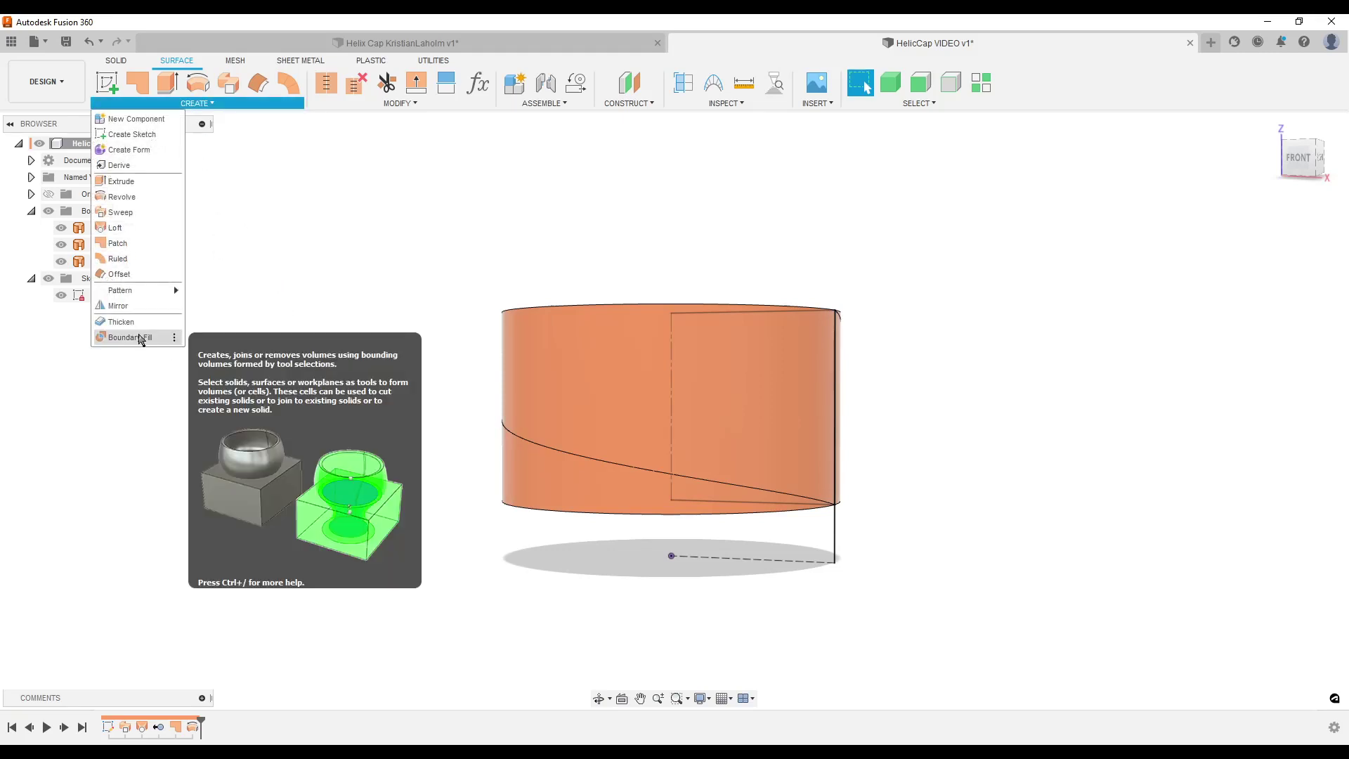
left_click(129, 337)
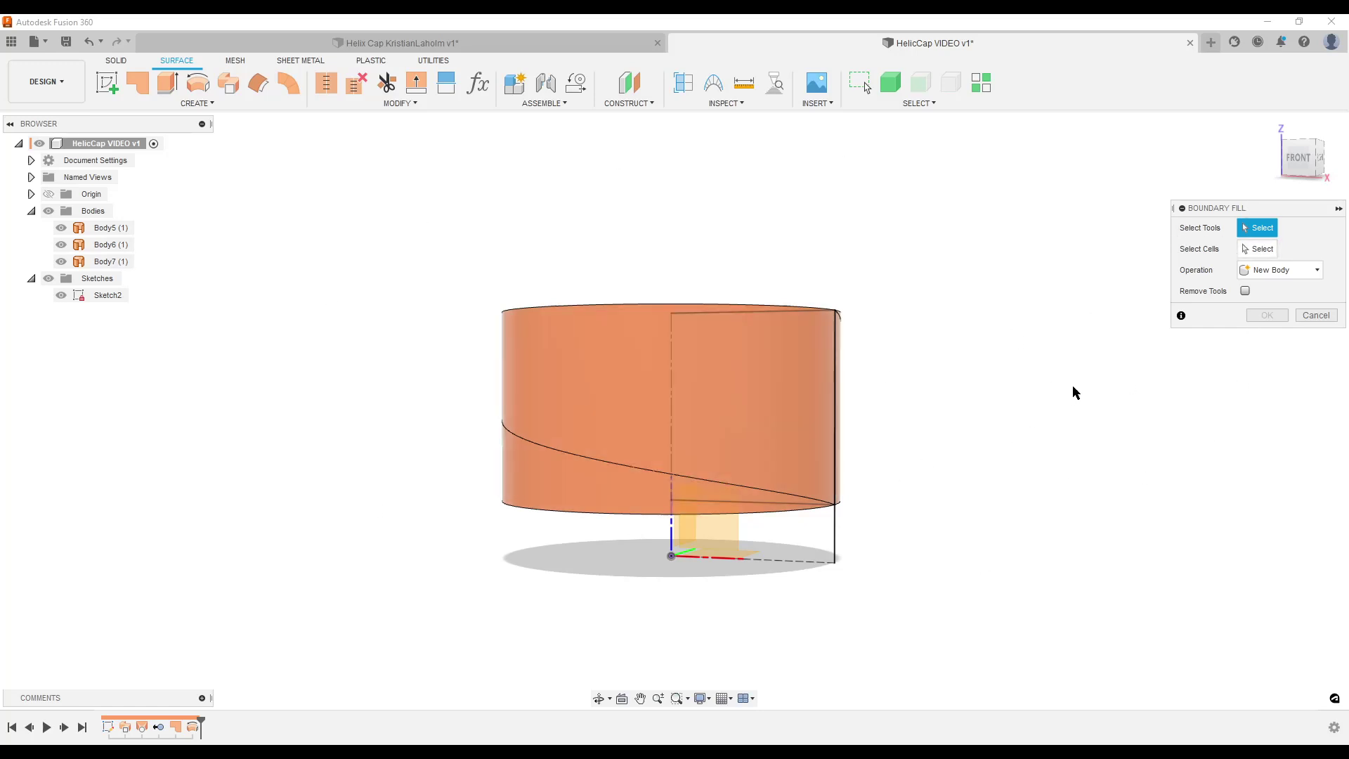
- Cancel the Boundary Fill from the front view and select the last timeline feature
middle_click_drag(1097, 314, 1050, 396, "shift")
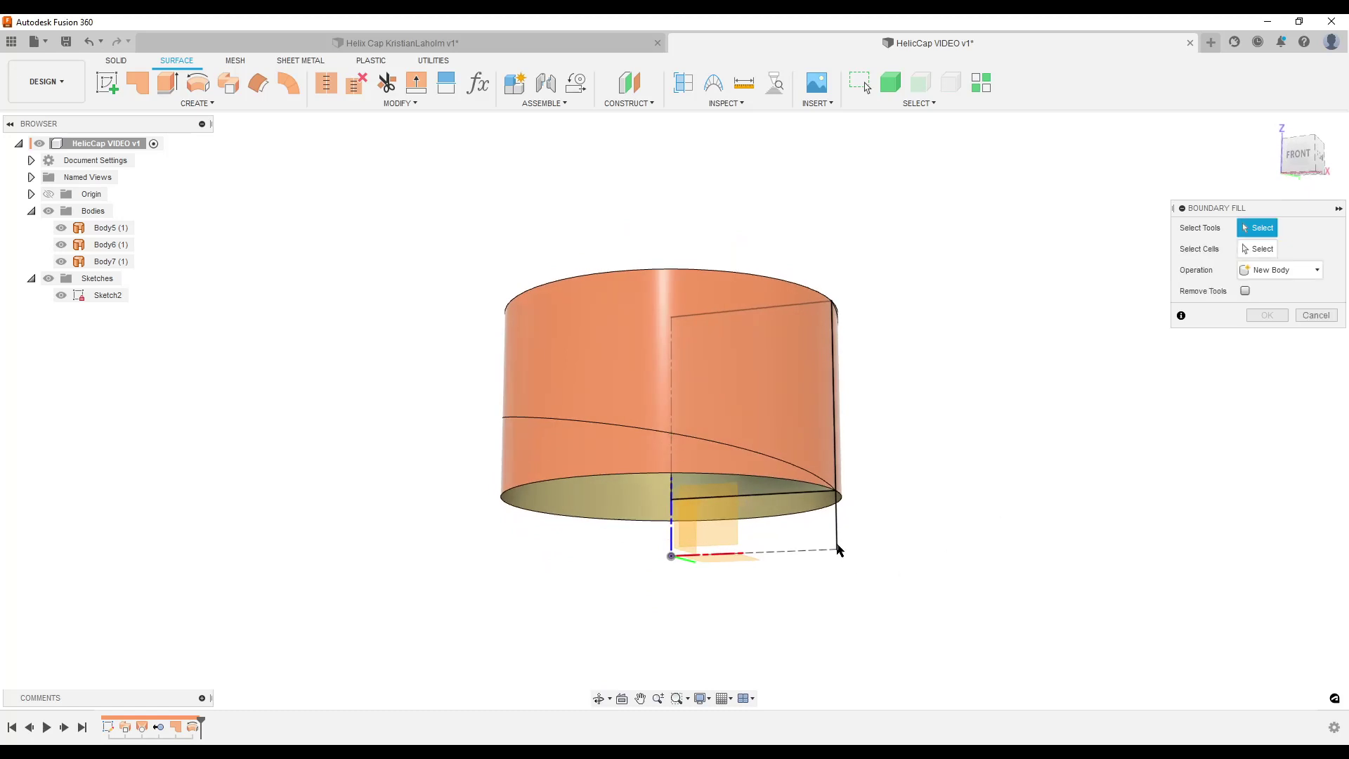
mouse_move(840, 521)
middle_mouse_down("shift")
mouse_move(915, 470)
mouse_move(857, 520)
middle_mouse_up("shift")
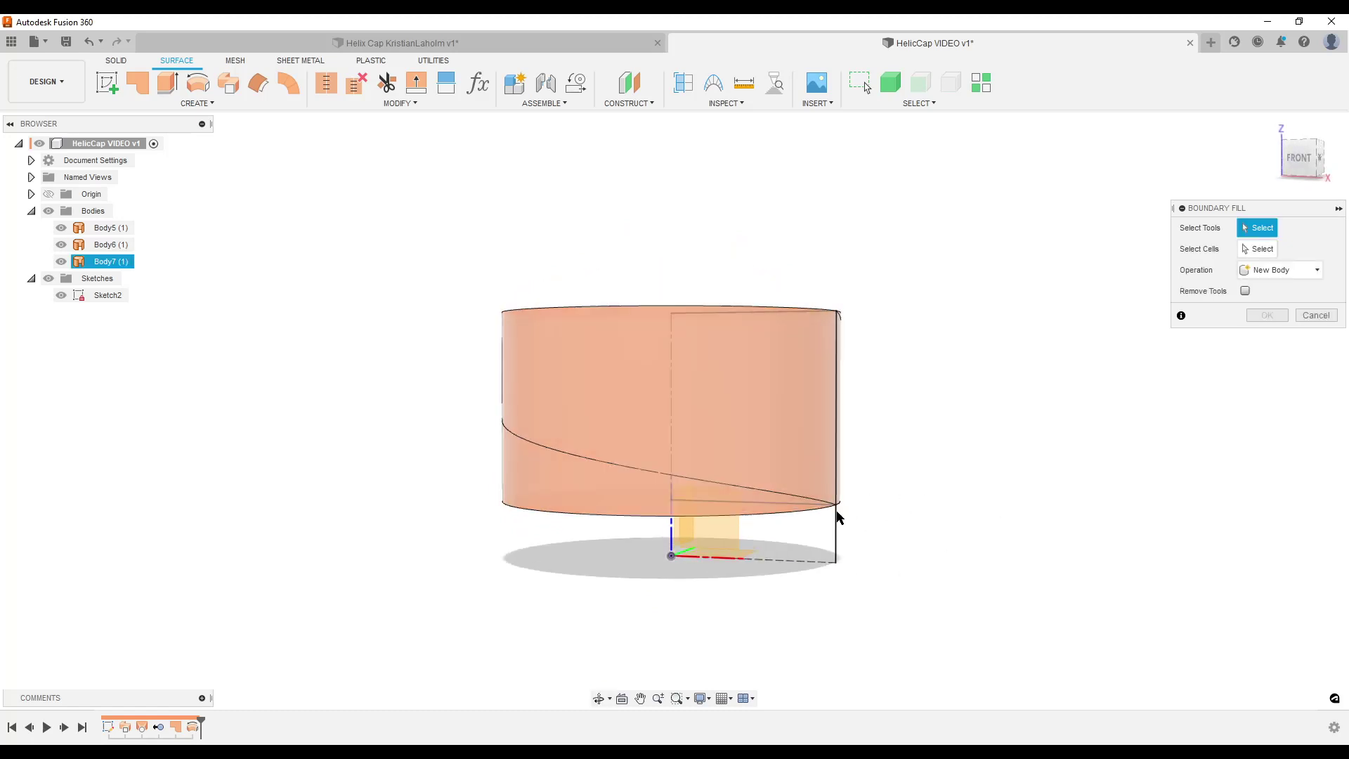
left_click(1316, 316)
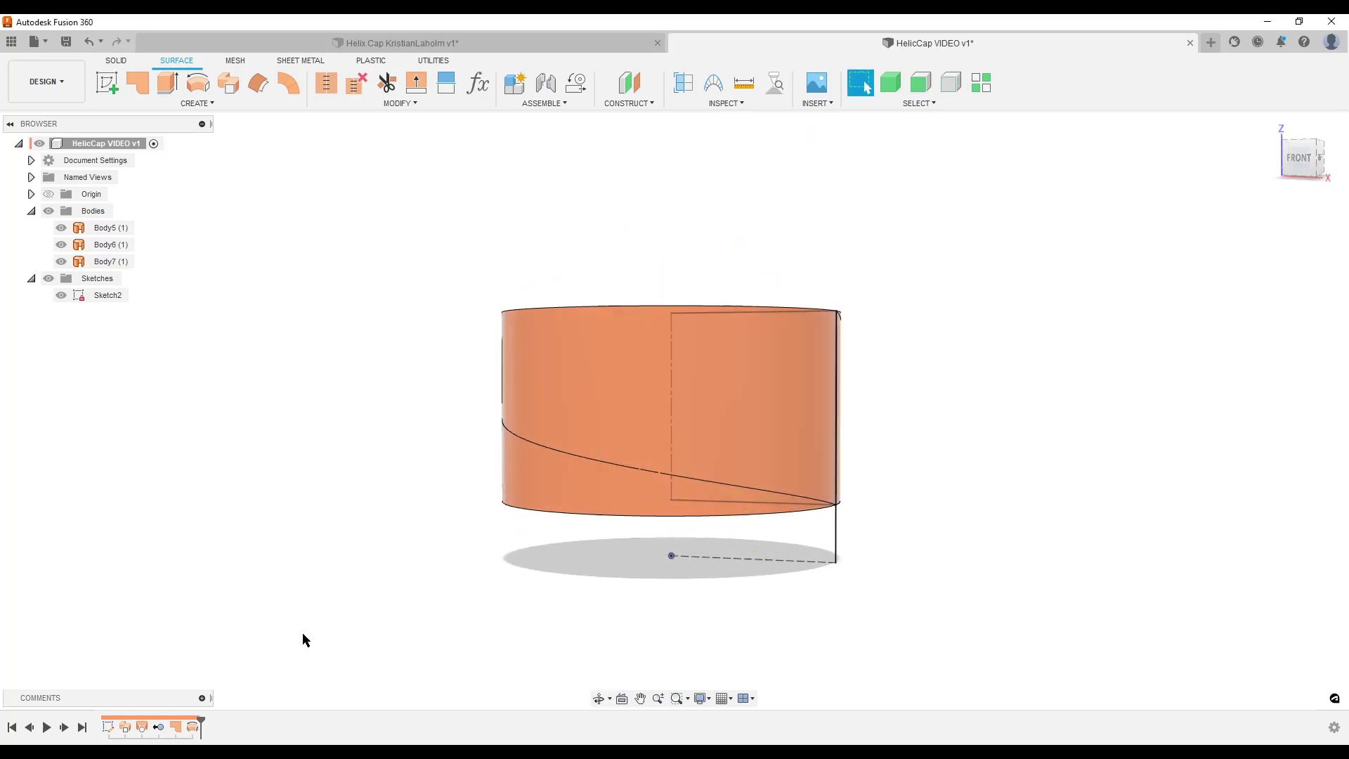
left_click(191, 729)
- Reopen the Revolve feature, keep its 360° angle, and confirm the full cylinder
double_click(191, 731)
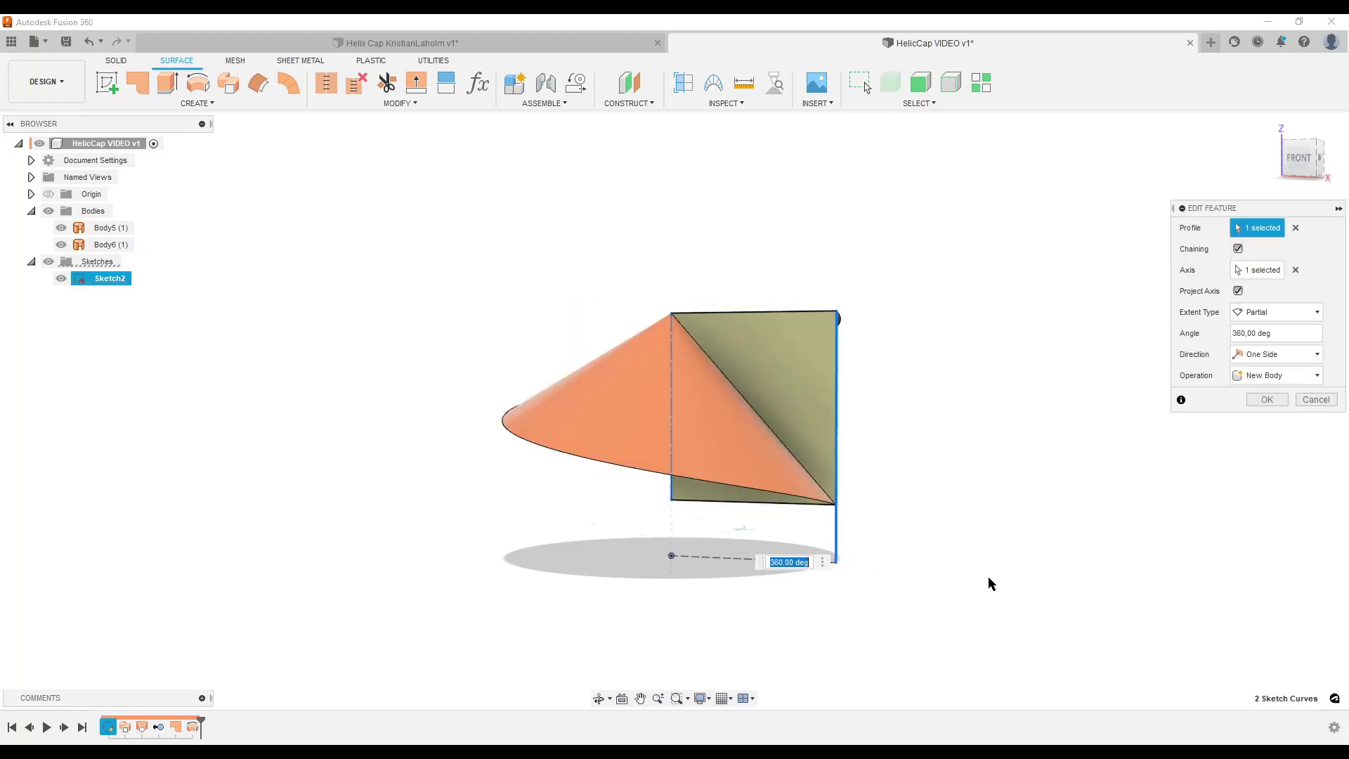
middle_click_drag(964, 580, 850, 555, "shift")
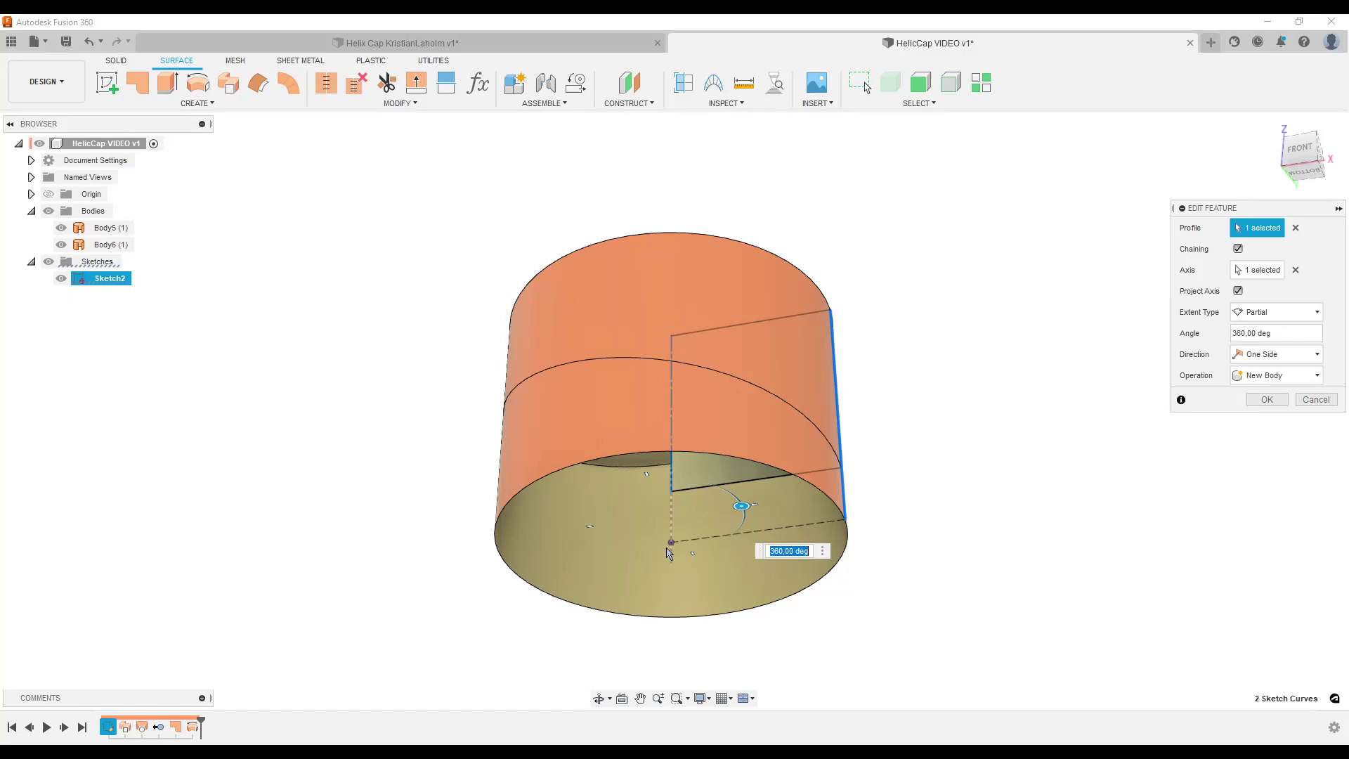
left_click(1265, 401)
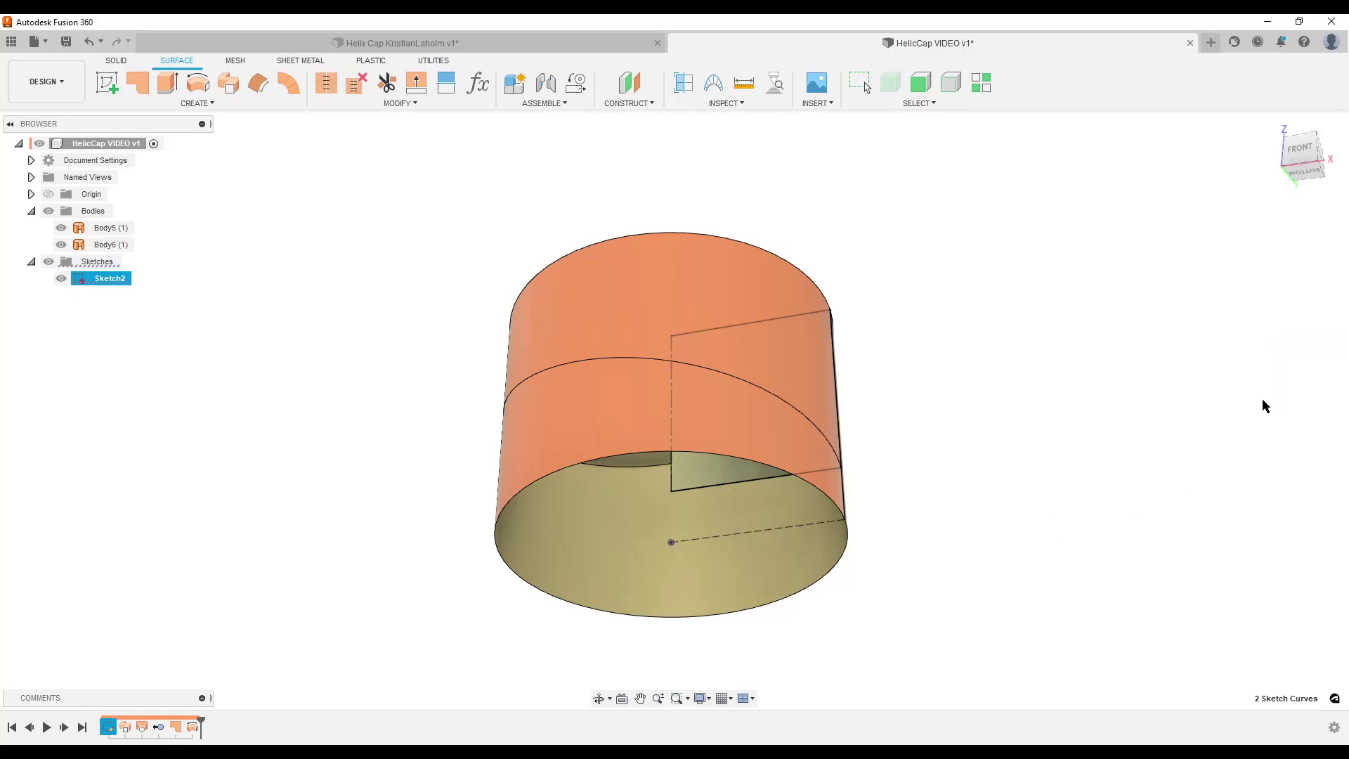
middle_click_drag(1005, 334, 1033, 403, "shift")
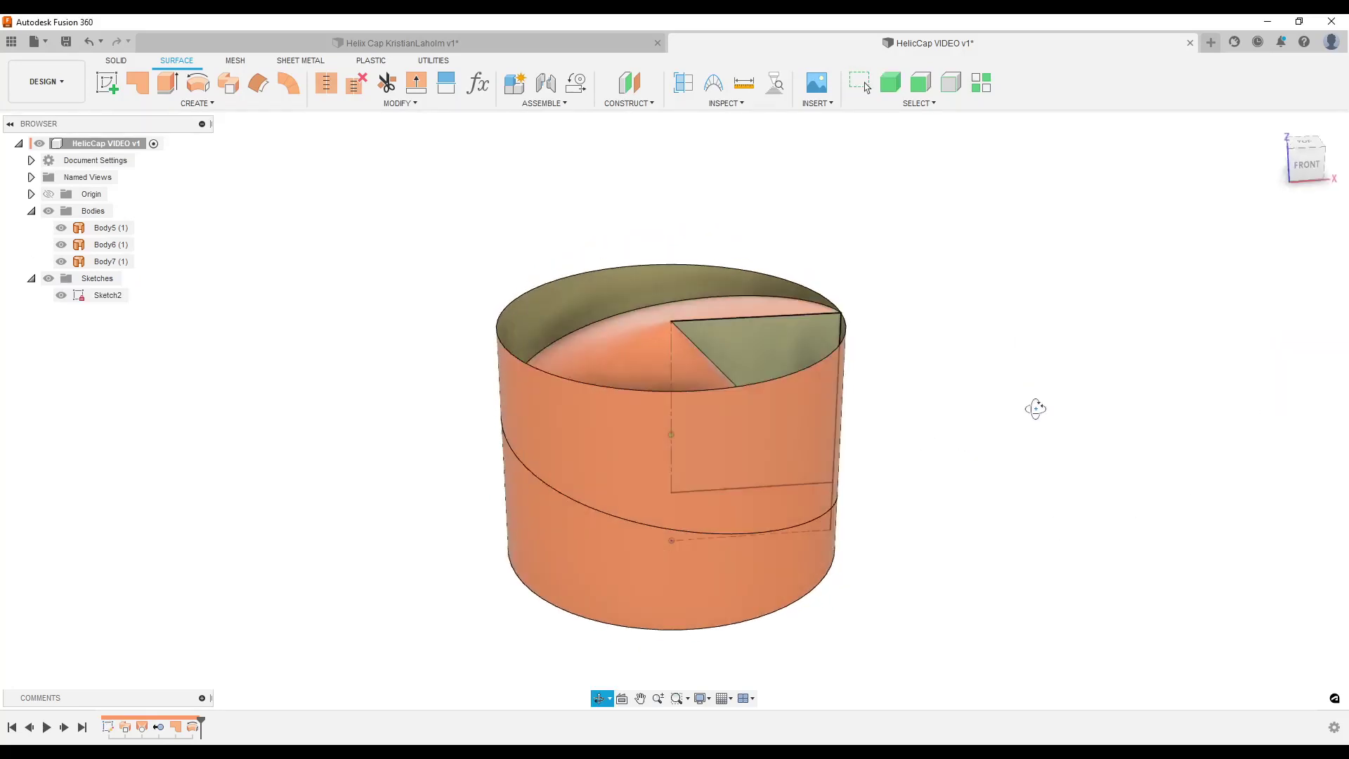
- Start a Boundary Fill with Body5, Body6, Body7 and the outer cylinder as tools
left_click(207, 105)
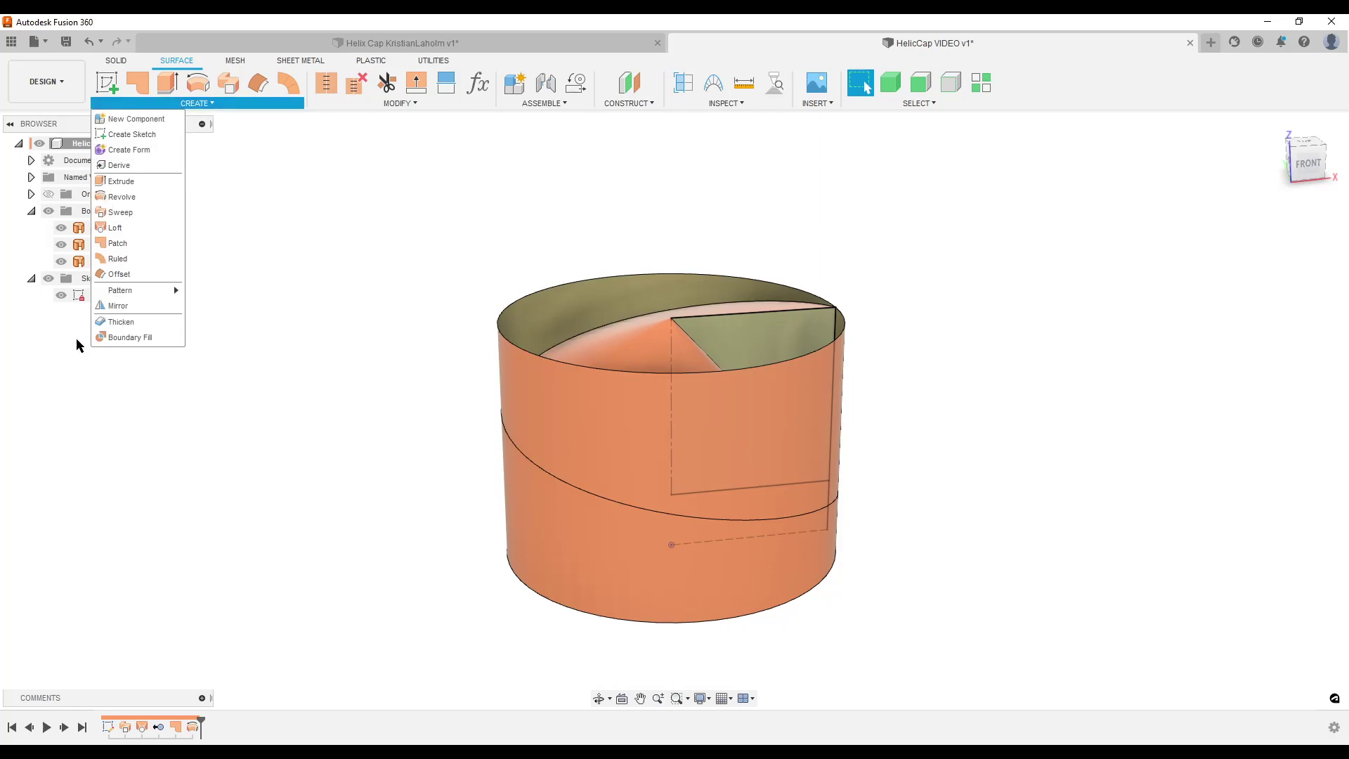
left_click(155, 338)
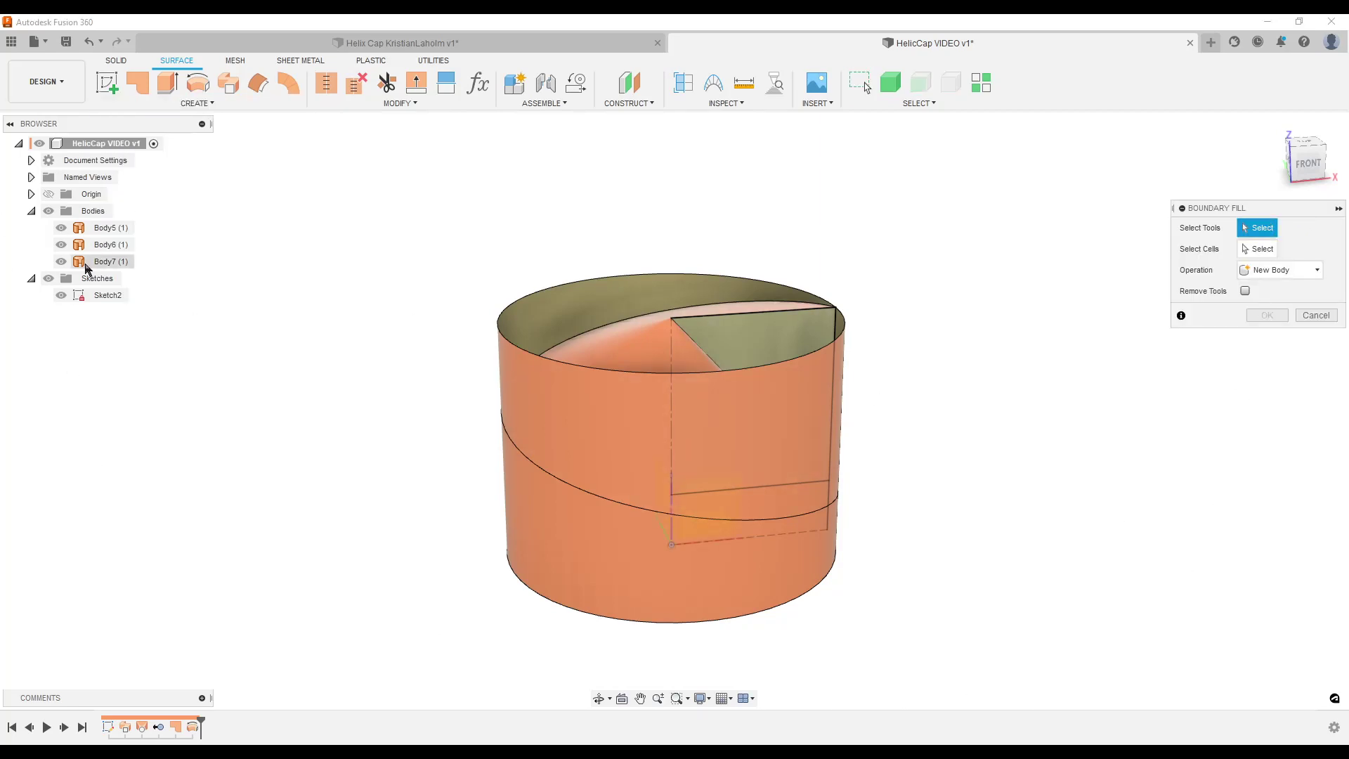
left_click(100, 227)
left_click(109, 244)
left_click(111, 262)
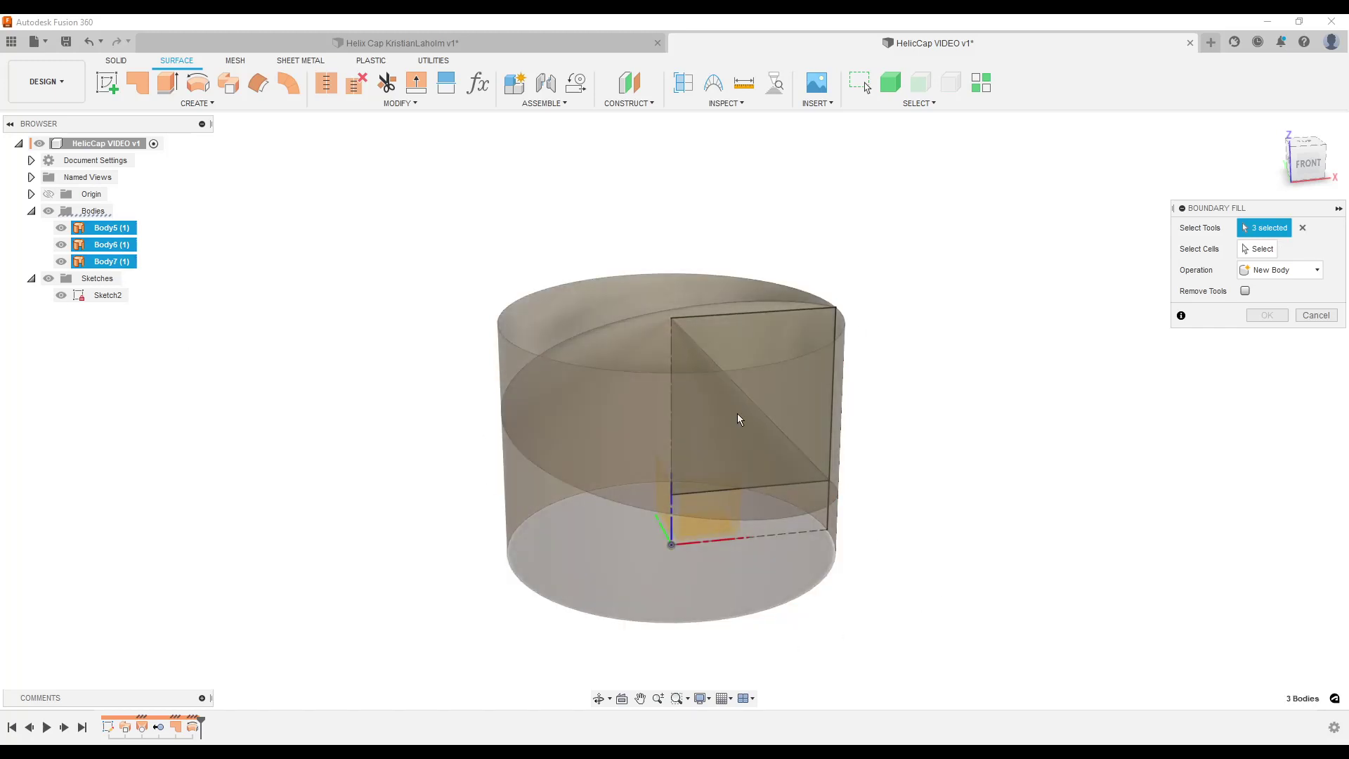
middle_click_drag(1021, 551, 1012, 410, "shift")
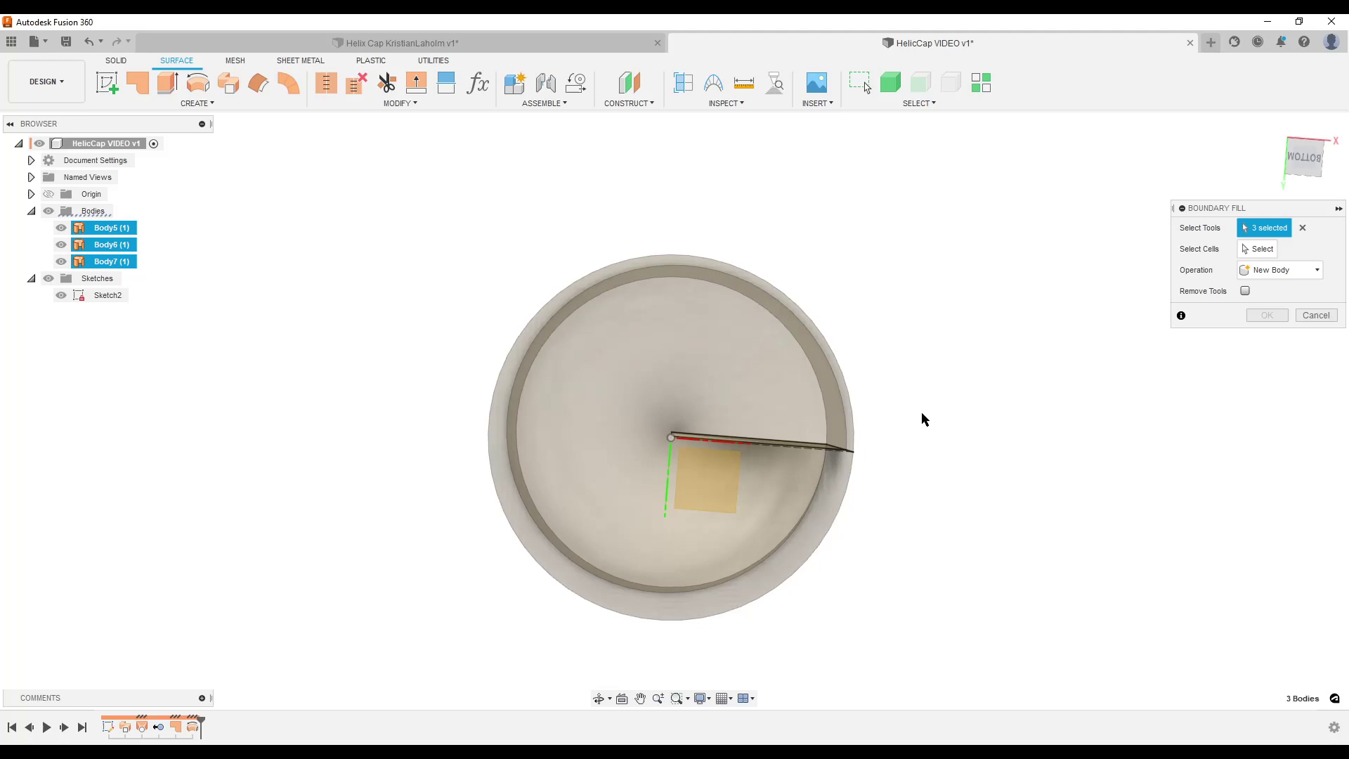
middle_click_drag(1044, 597, 883, 664, "shift")
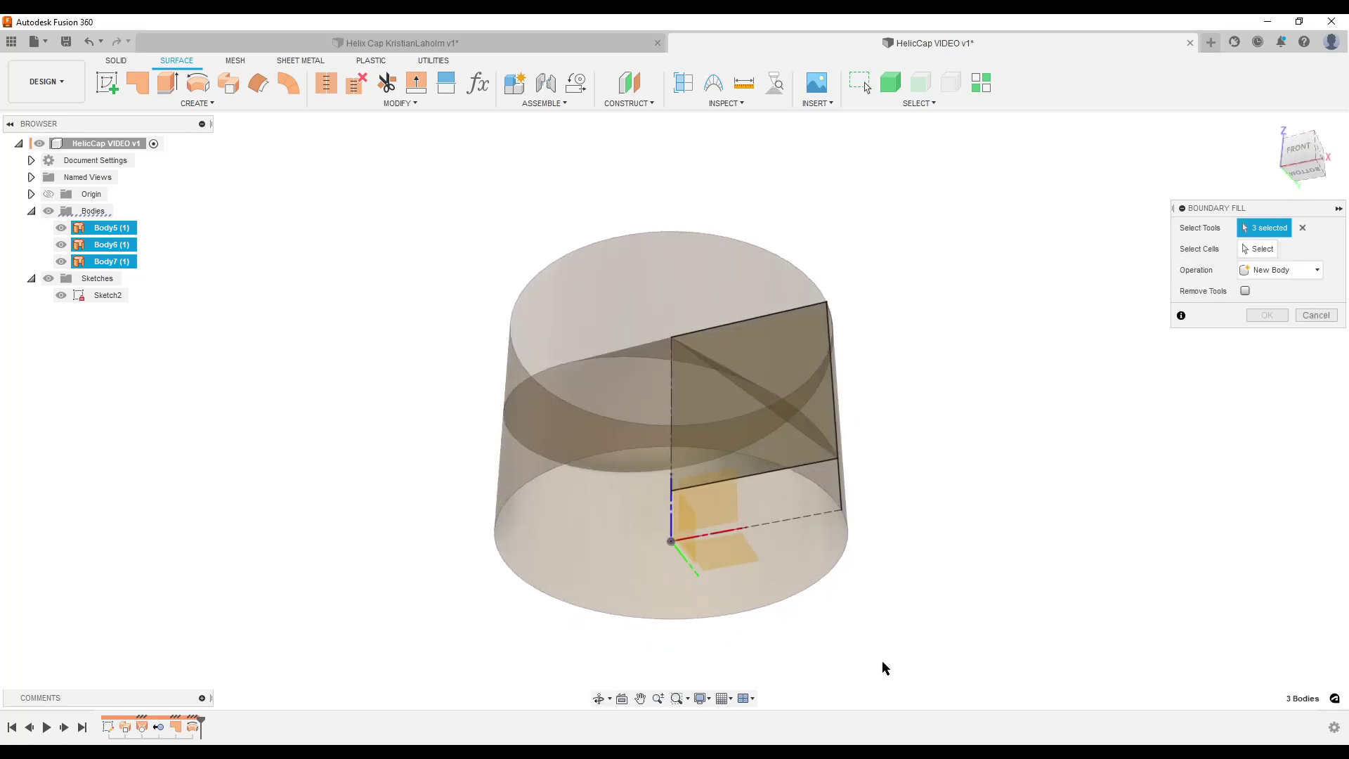
left_click(730, 569)
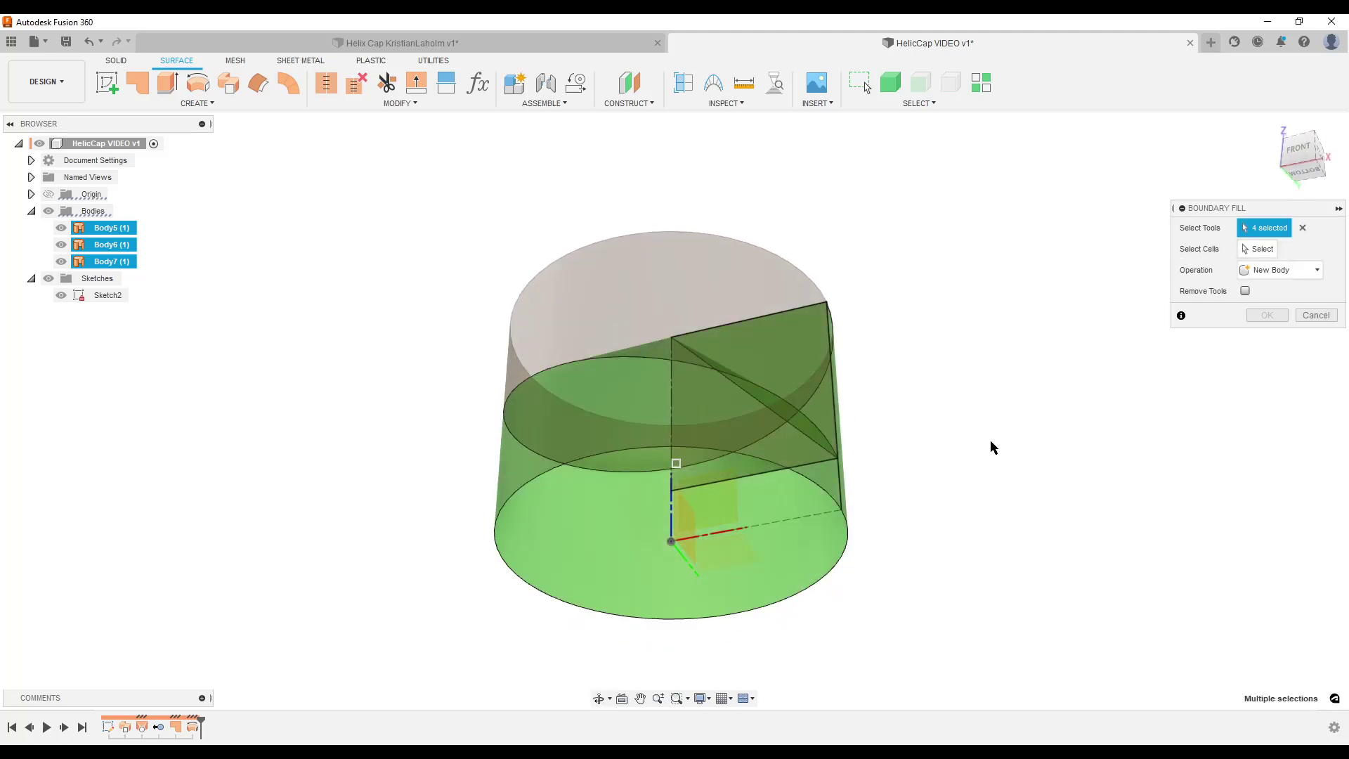
- Select the enclosed cell, enable Remove Tools, and create the solid Body8
middle_click_drag(989, 439, 681, 471, "shift")
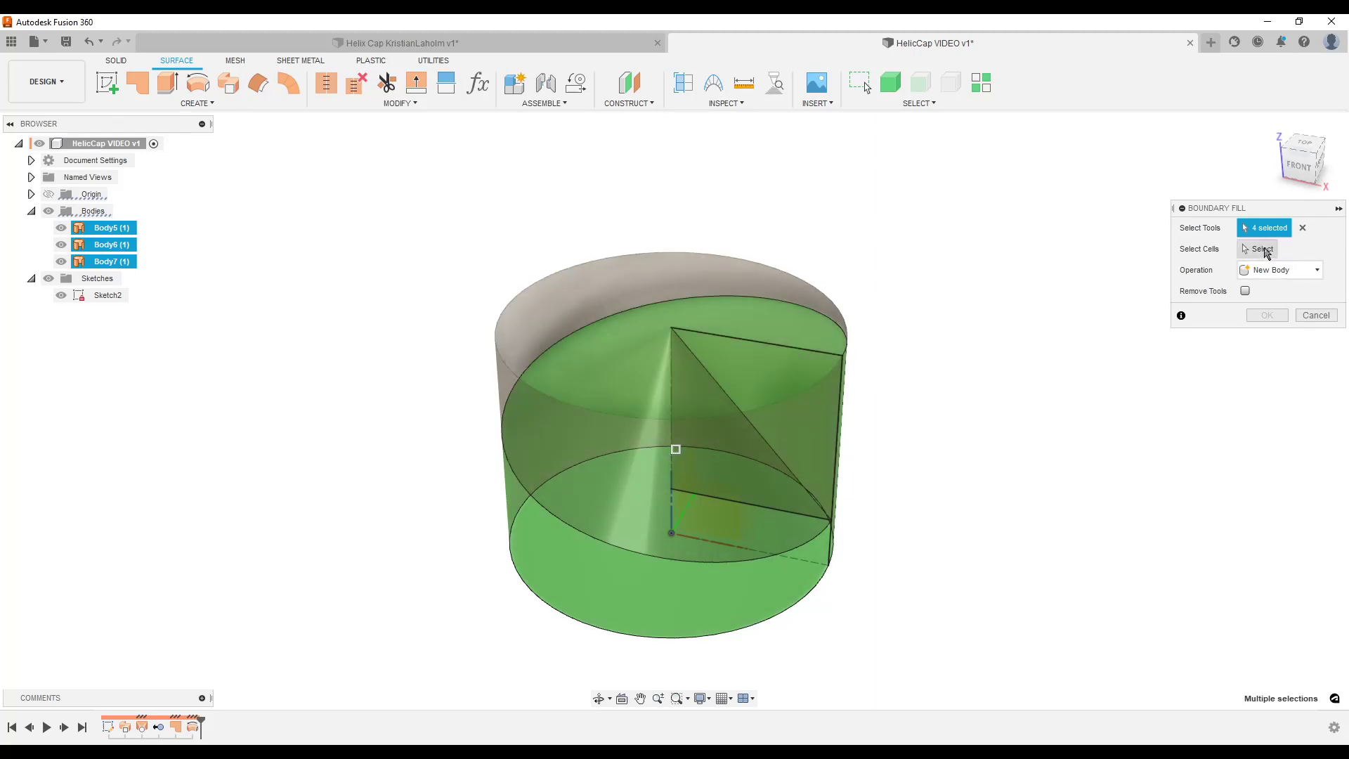
left_click(1266, 250)
left_click(675, 449)
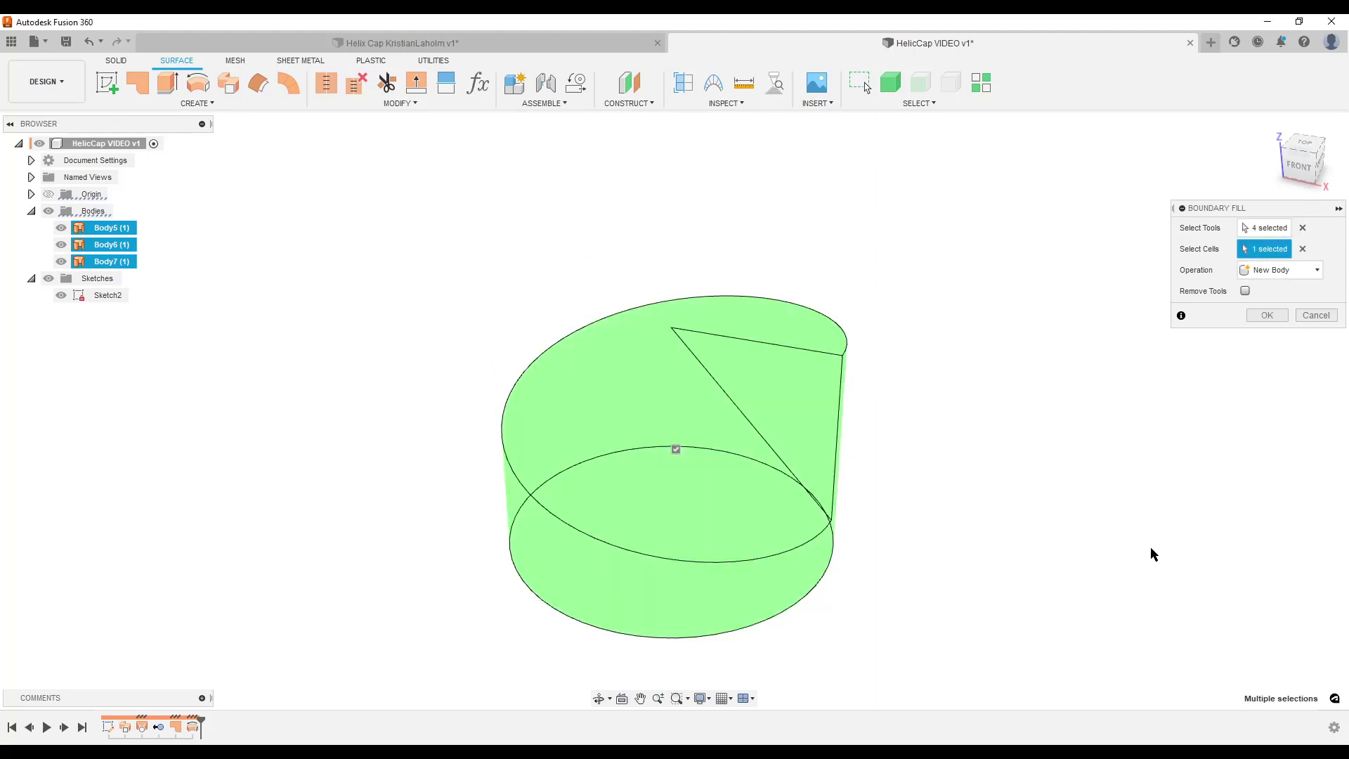
middle_click_drag(1151, 548, 1210, 441, "shift")
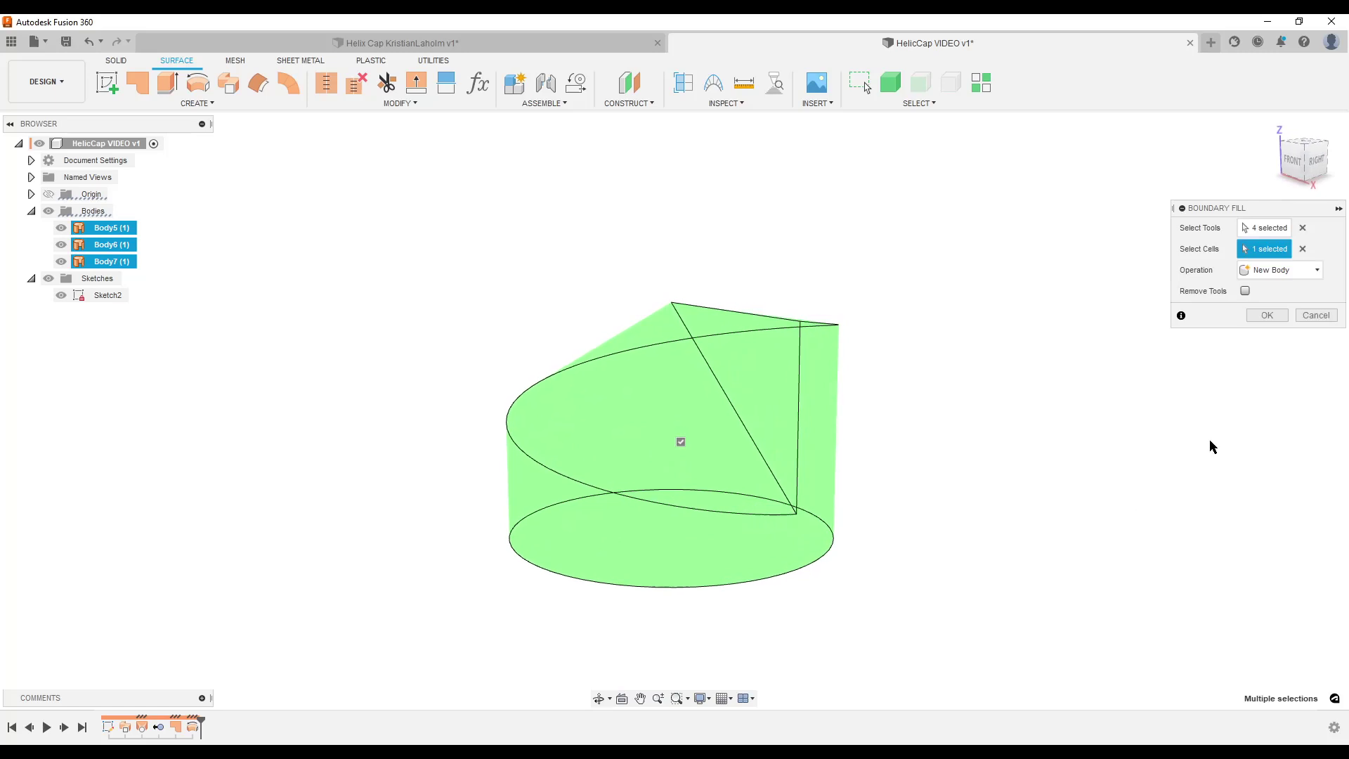
left_click(1245, 291)
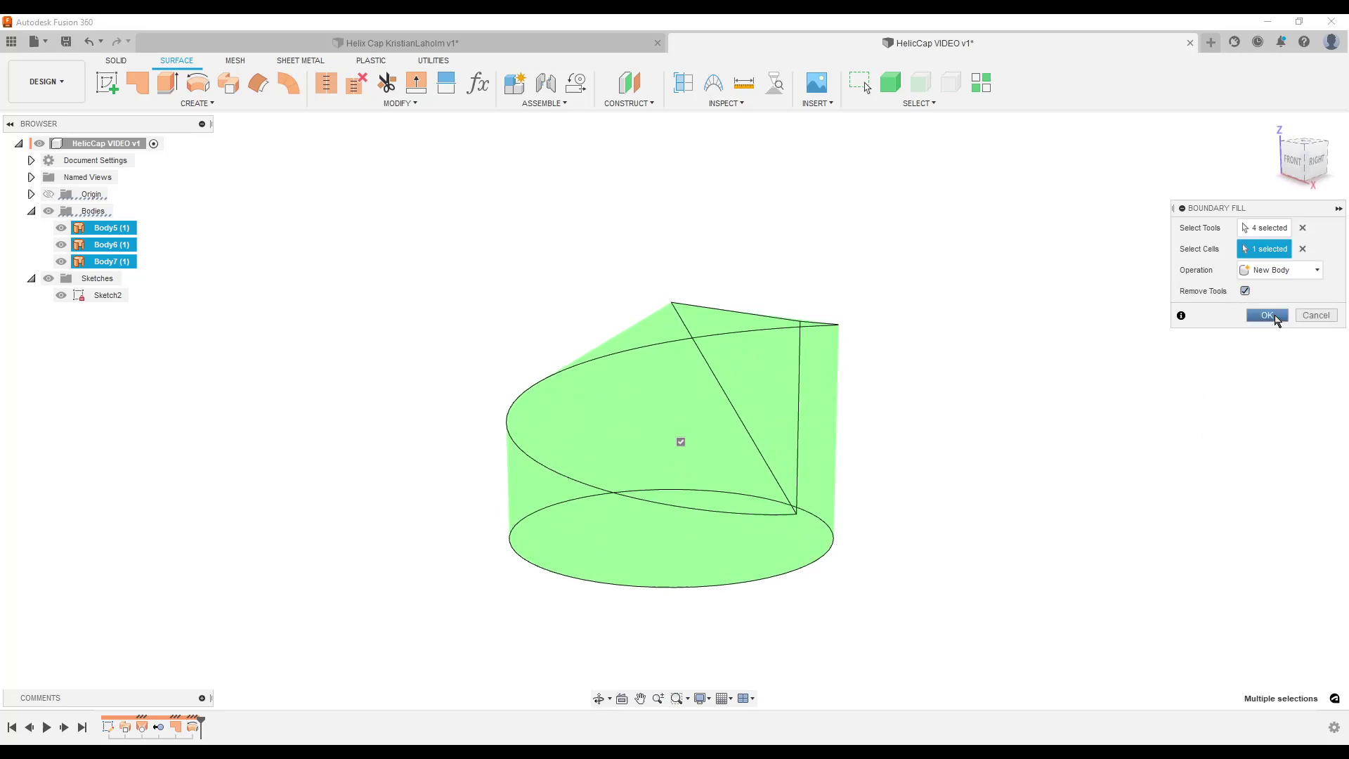
left_click(1266, 315)
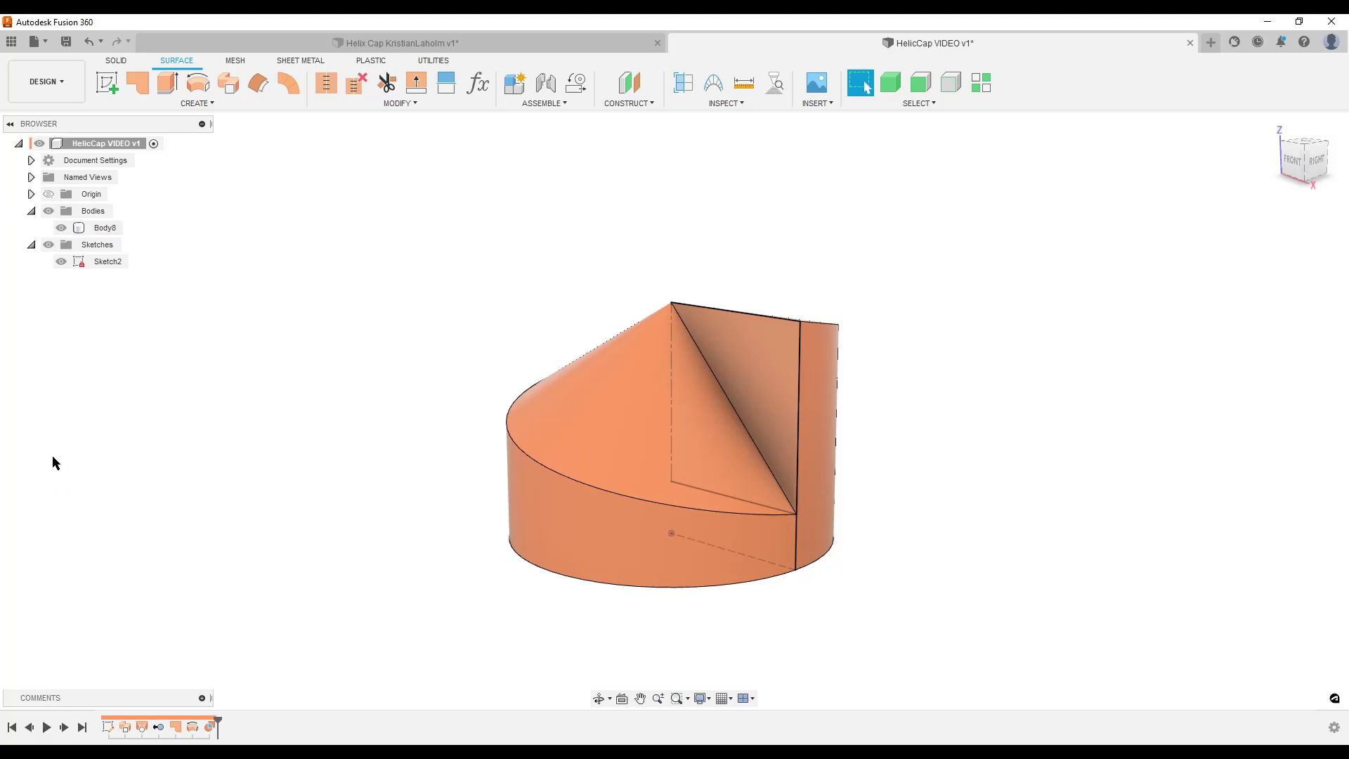
- Show Sketch2's dimensions and change the 65 height to 45
mouse_move(897, 461)
middle_mouse_down("shift")
mouse_move(924, 485)
mouse_move(1090, 452)
mouse_move(1077, 425)
mouse_move(881, 461)
mouse_move(888, 500)
mouse_move(927, 520)
middle_mouse_up("shift")
right_click(93, 267)
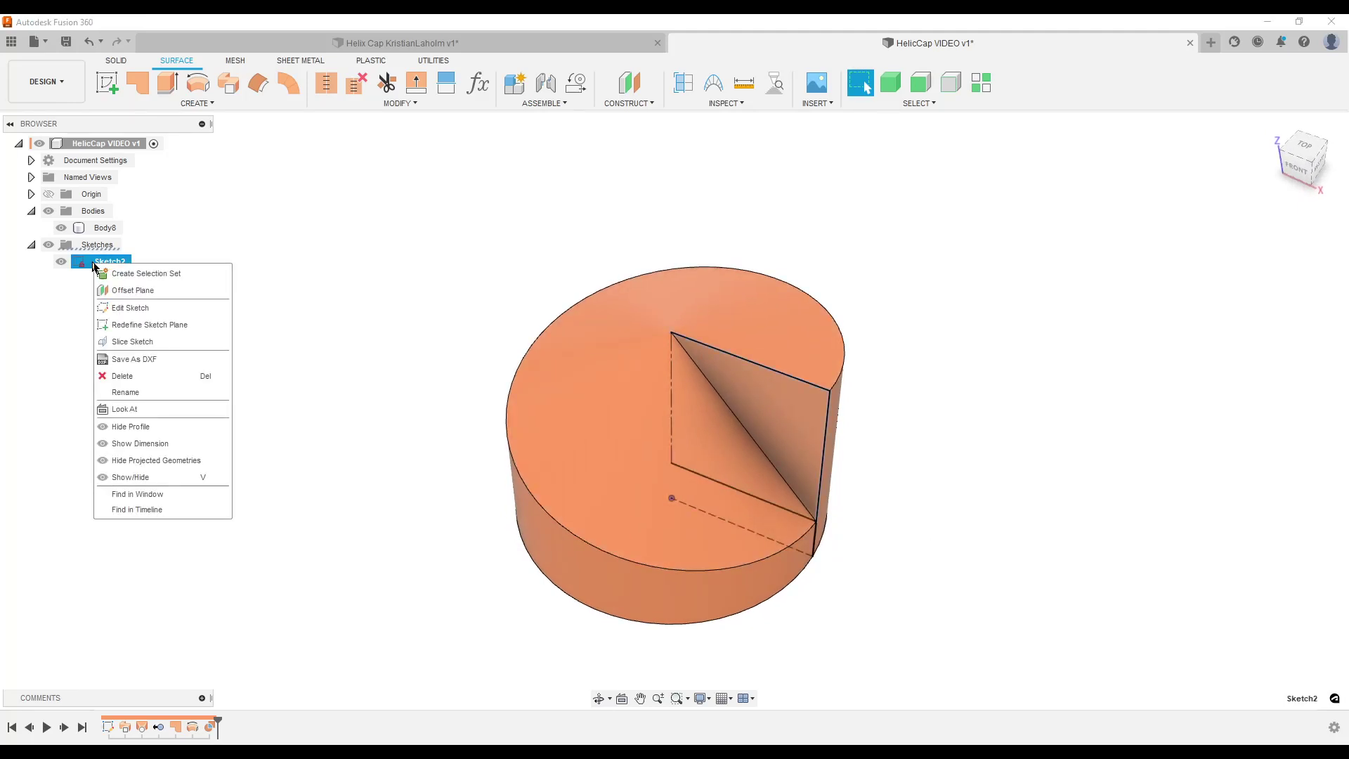
left_click(137, 443)
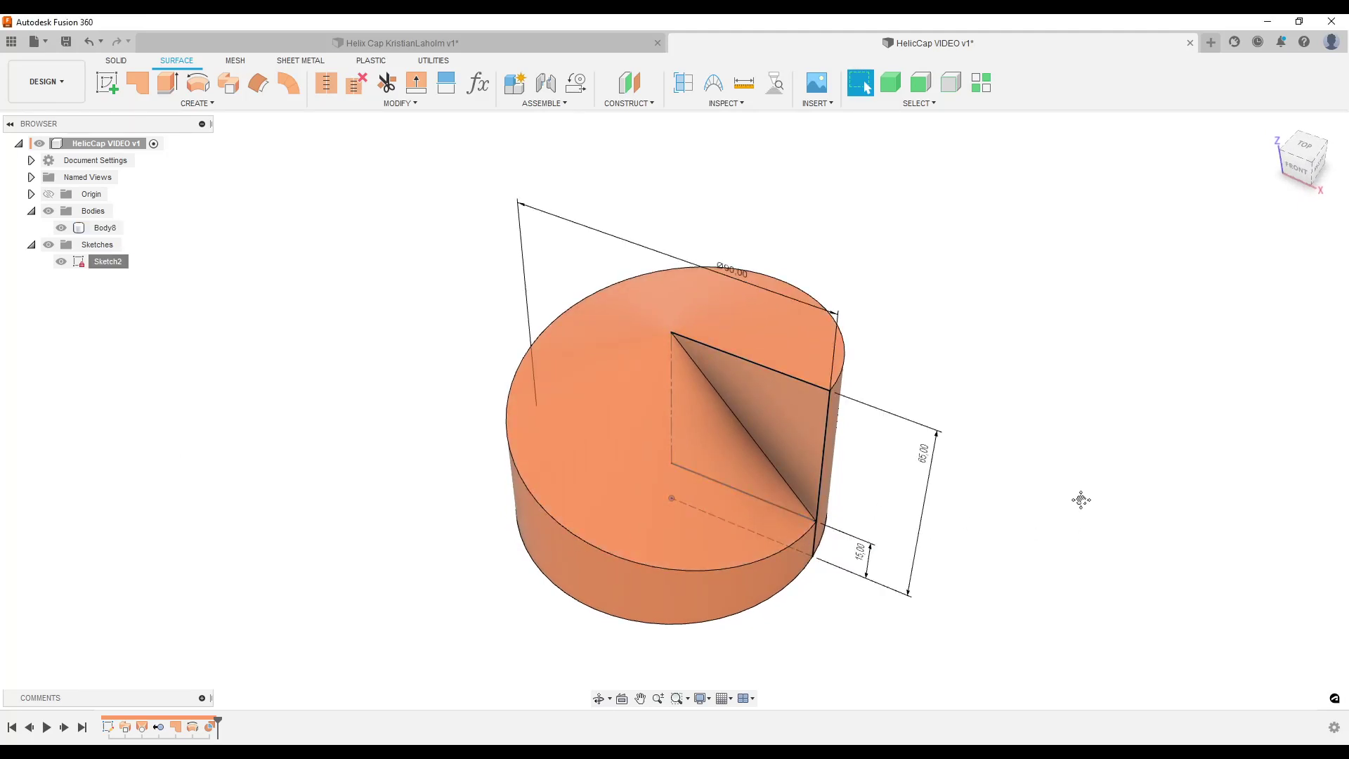
middle_click_drag(1078, 497, 1011, 377, "shift")
double_click(879, 274)
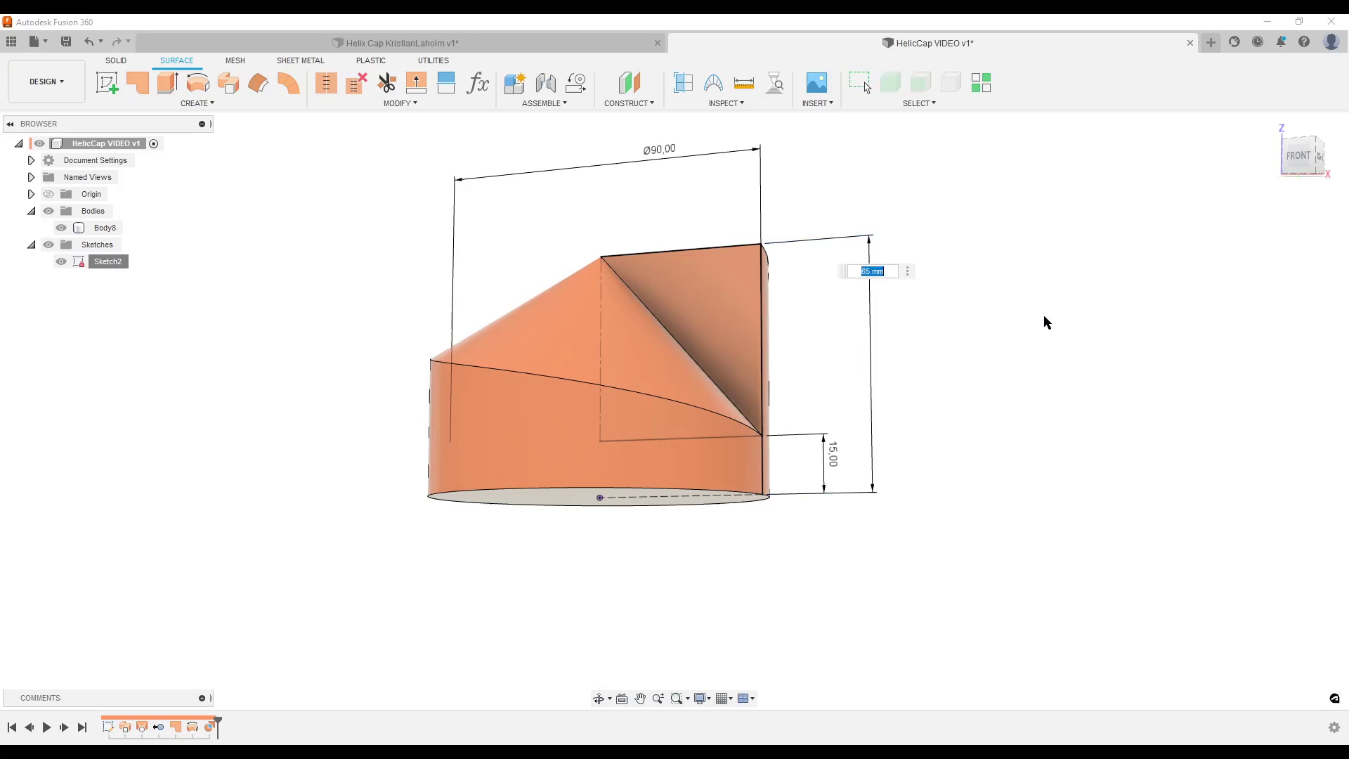
type("45")
key("Return")
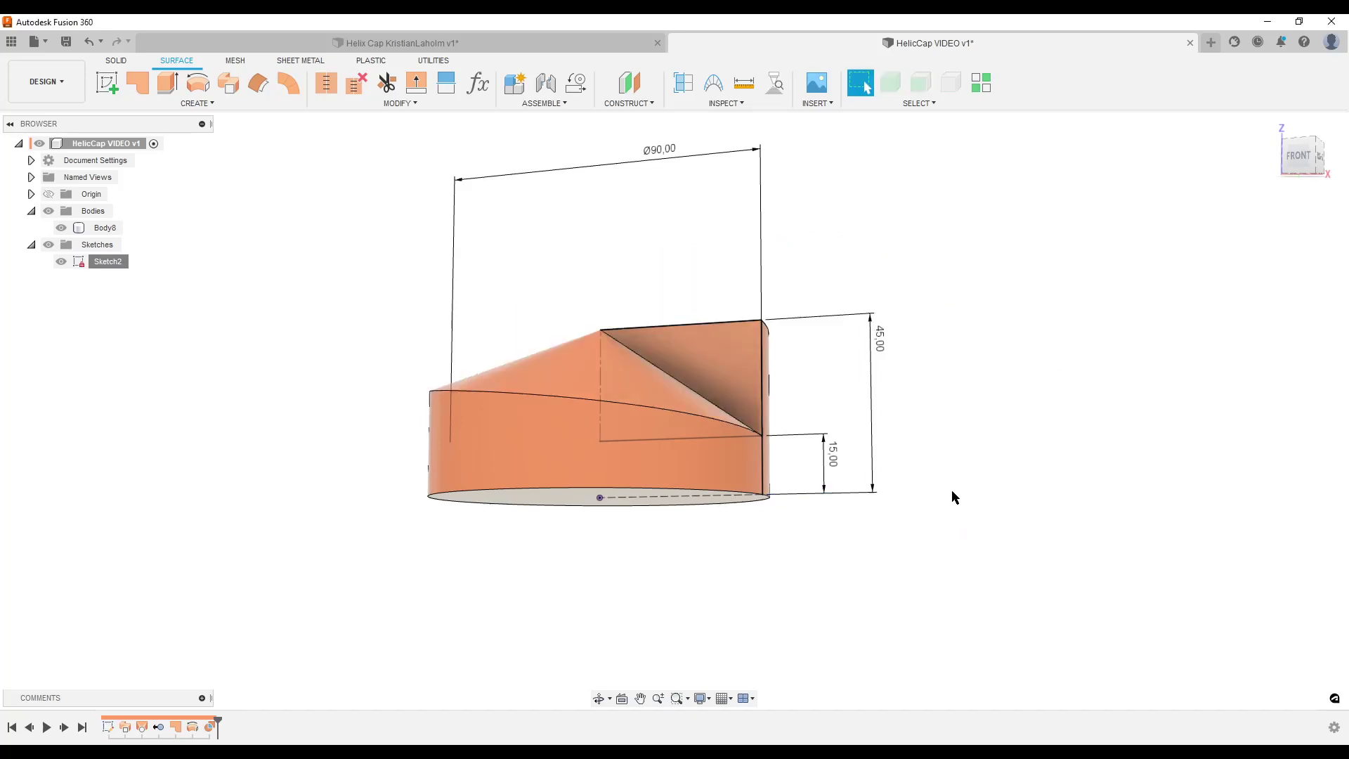
- Change the Ø90 diameter to 120 and inspect the resized body
middle_click_drag(876, 400, 1065, 469, "shift")
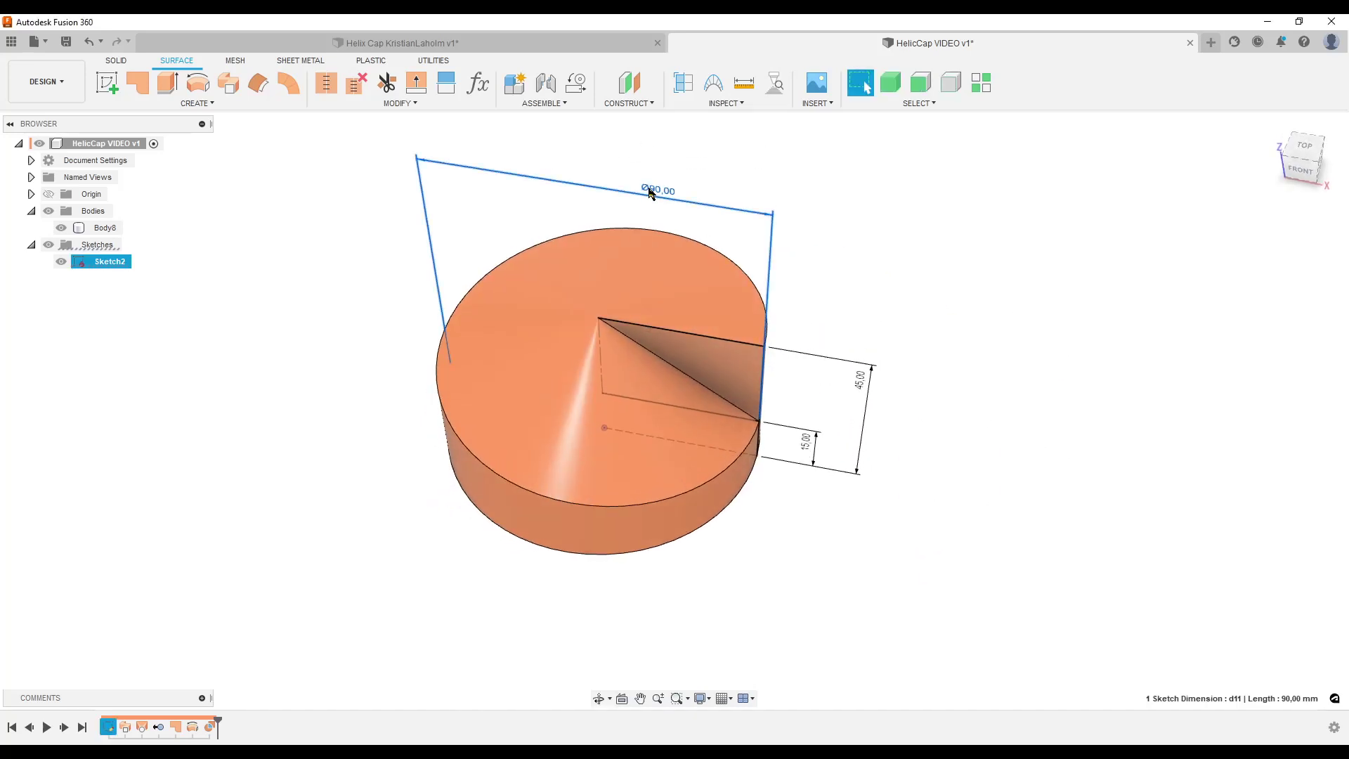
double_click(647, 180)
type("120")
key("Return")
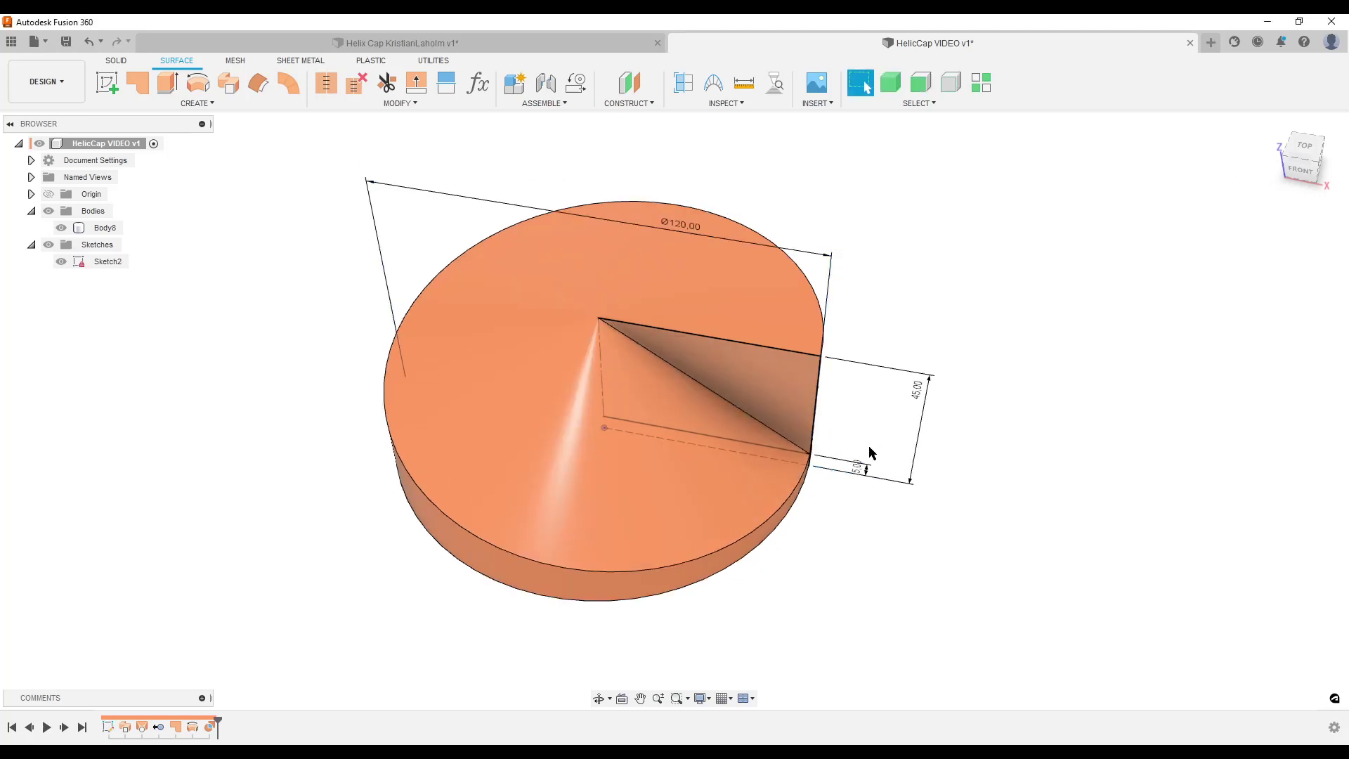
middle_click_drag(1039, 547, 1054, 450, "shift")
scroll(1054, 449, "up", 2)
scroll(1159, 471, "down", 3)
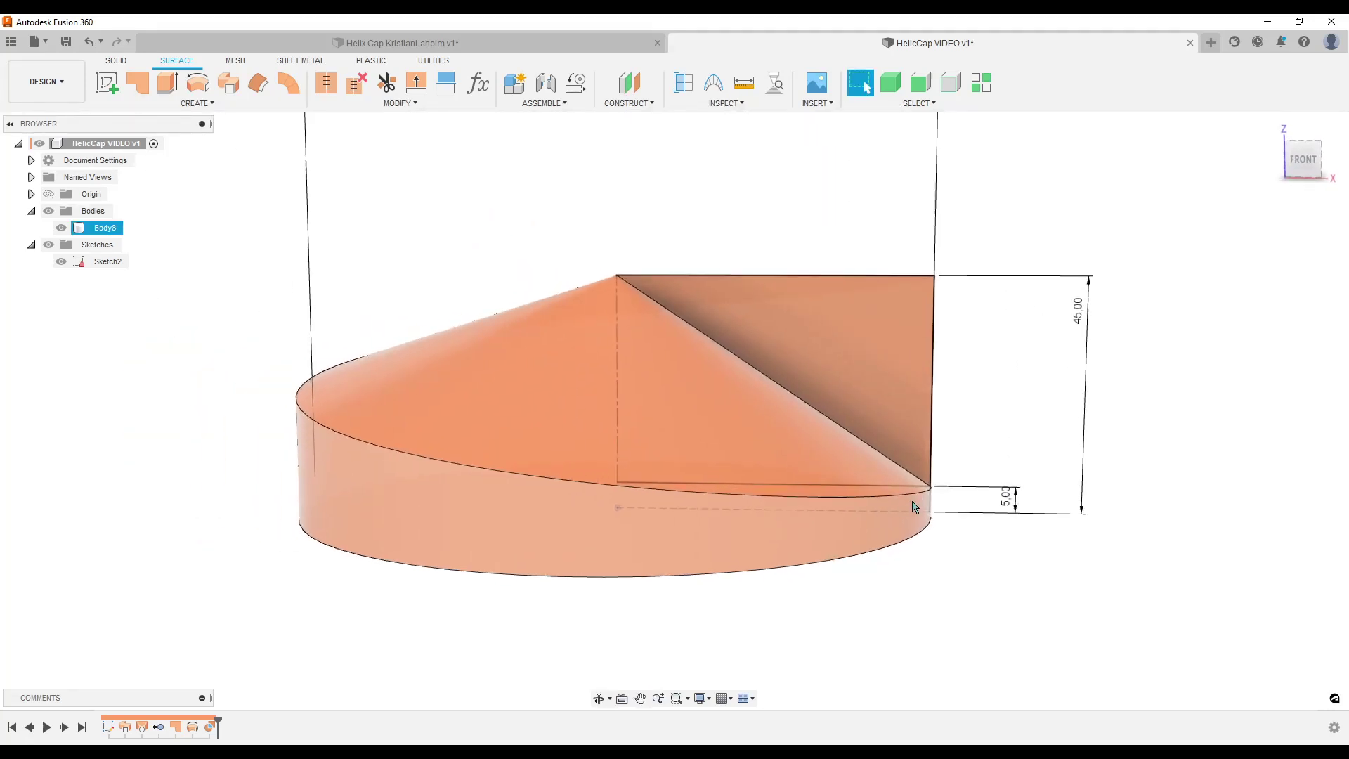
middle_click_drag(1239, 480, 1229, 464, "shift")
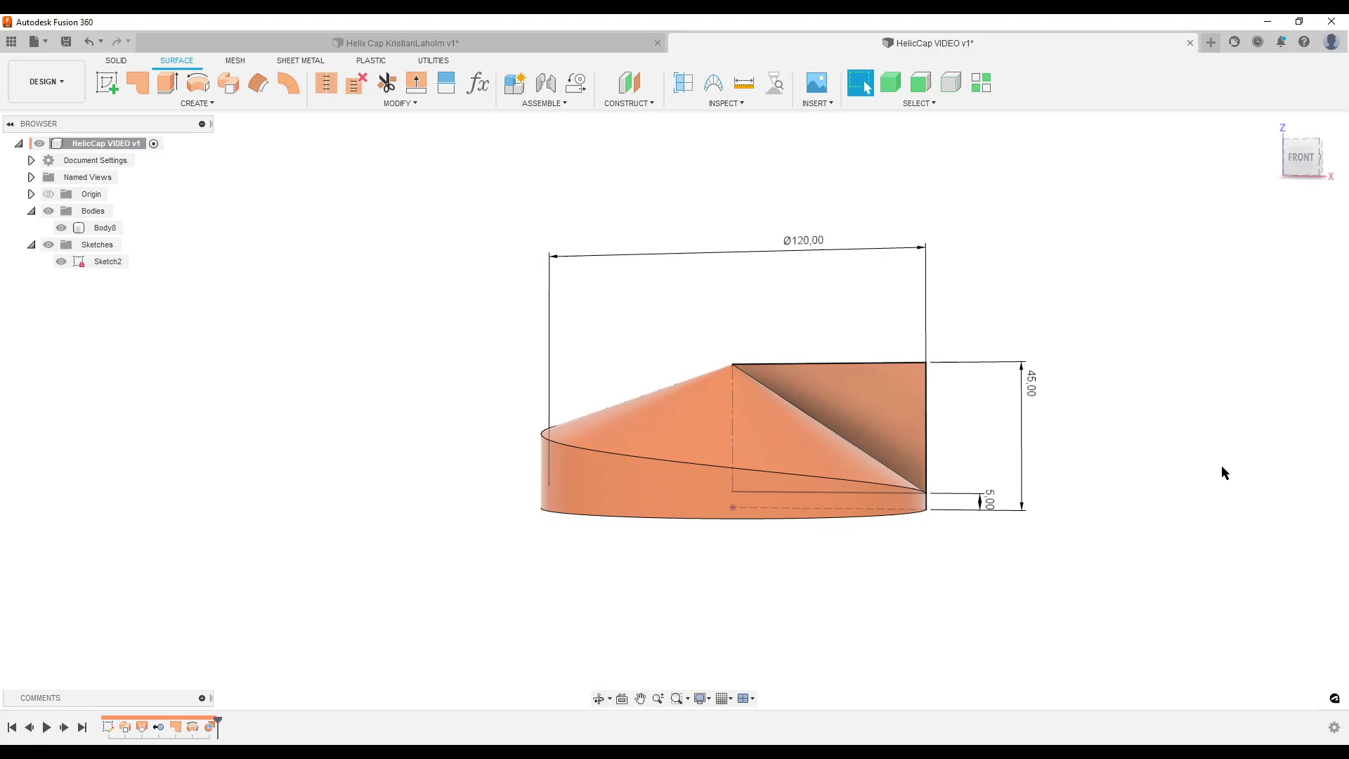